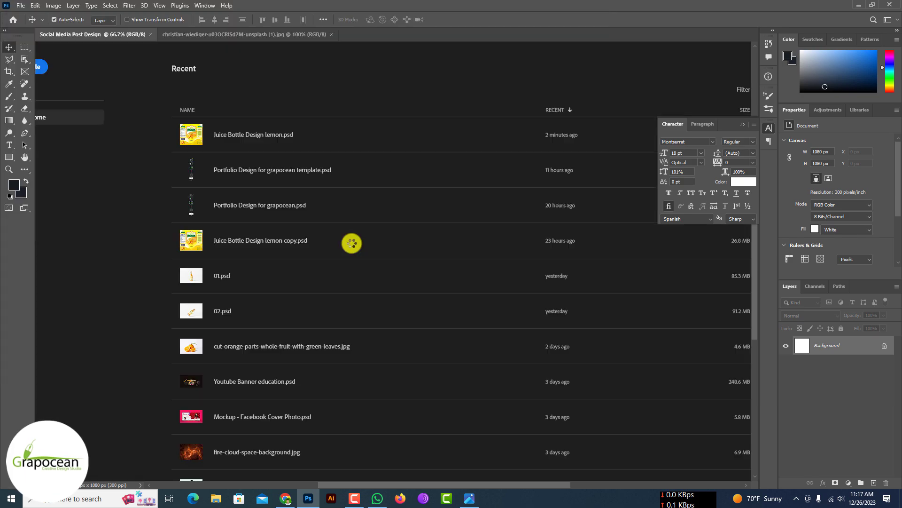
- Start a Pen tool path at the upper-left corner of the graphics card's shroud and trace around the corner
scroll(474, 298, "up", 2)
key("ctrl+0")
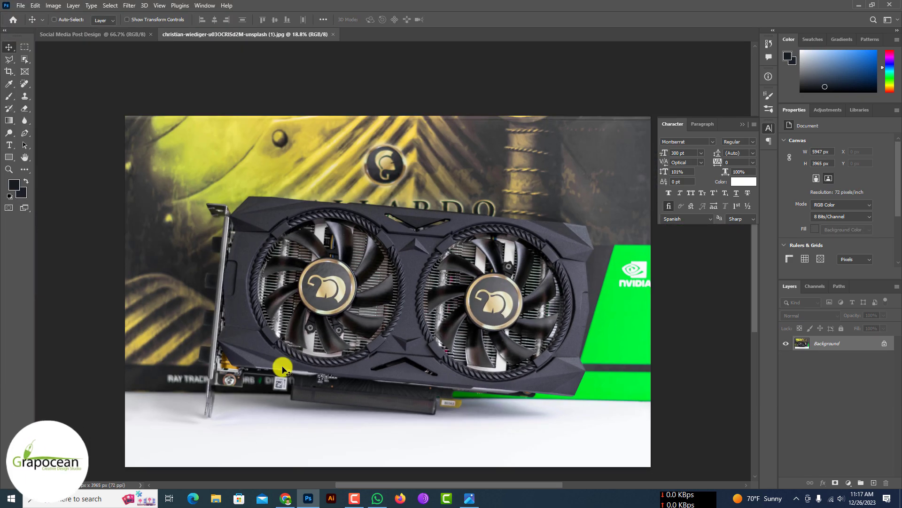
left_click(25, 133)
scroll(243, 214, "up", 3)
scroll(244, 216, "down", 4)
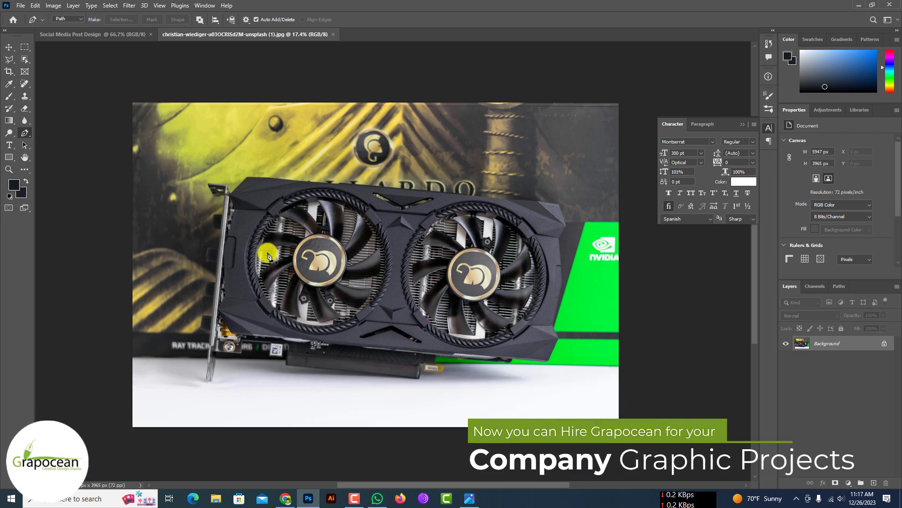
scroll(237, 189, "up", 10)
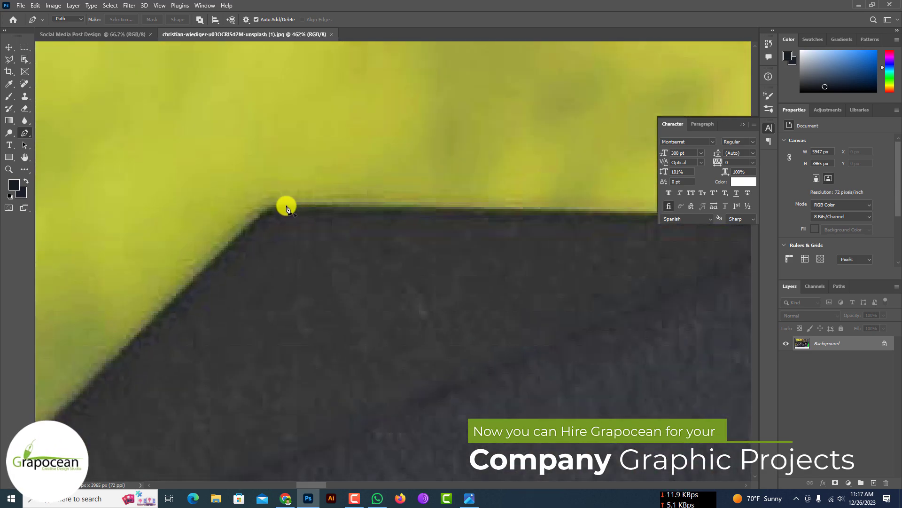
left_click(261, 213)
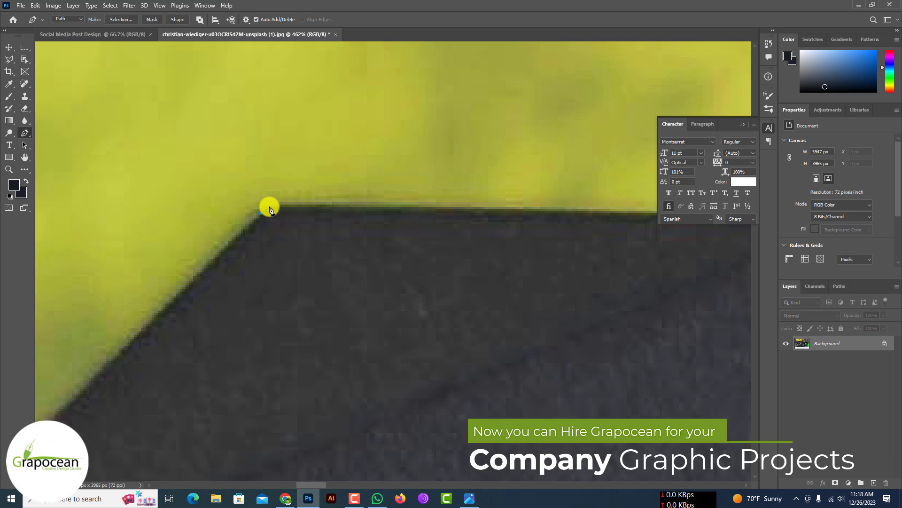
left_click(254, 221)
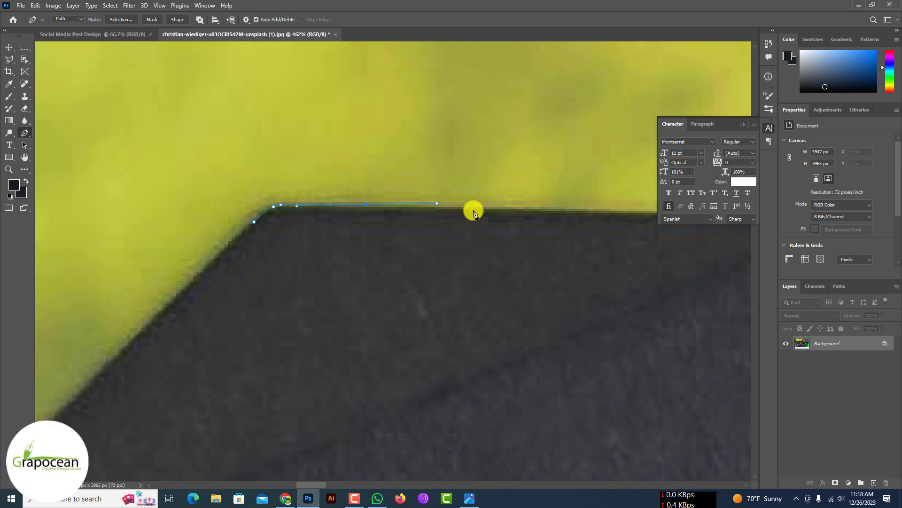
- Extend the path along the card's top edge above the left fan and over the small raised step
scroll(582, 214, "down", 3)
left_click_drag(634, 275, 133, 229)
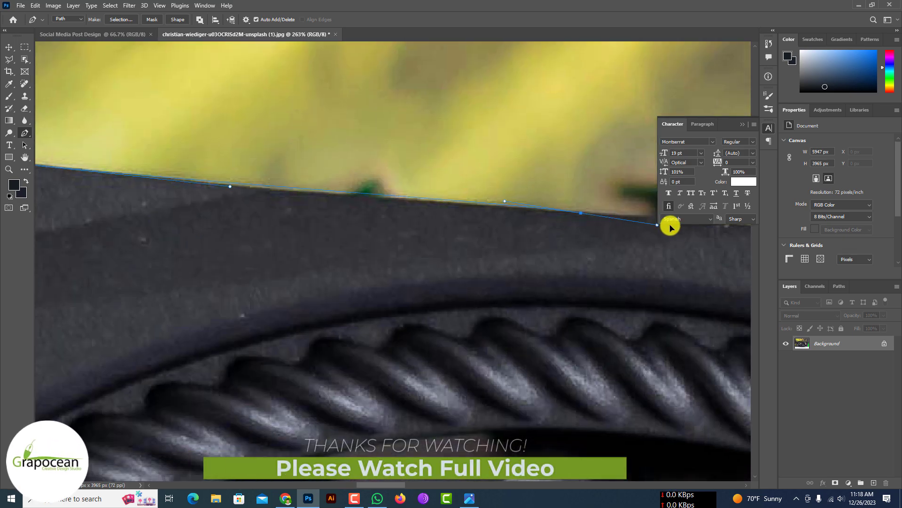
scroll(569, 225, "down", 2)
left_click_drag(569, 227, 178, 156)
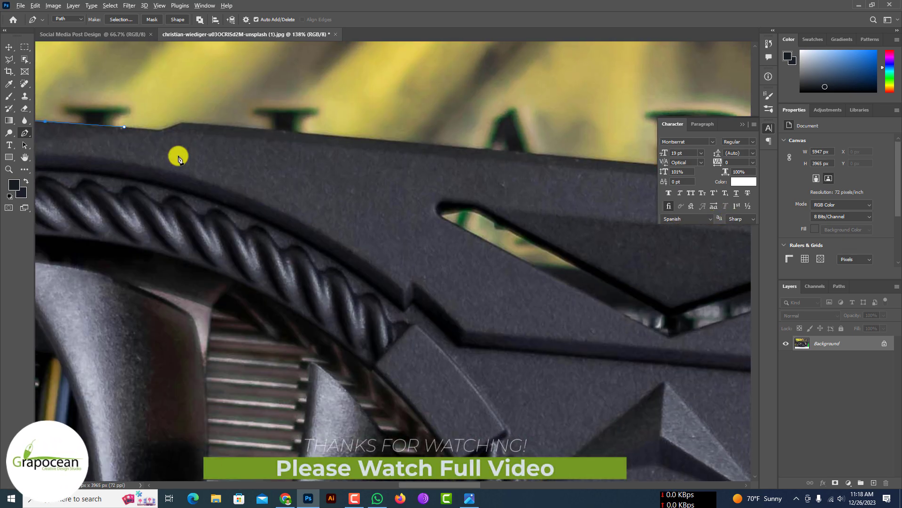
scroll(181, 142, "up", 4)
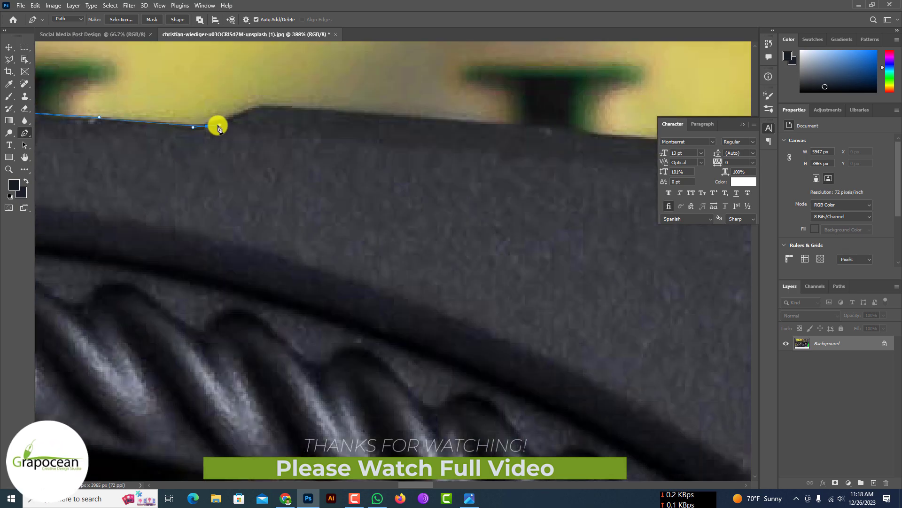
left_click(210, 124)
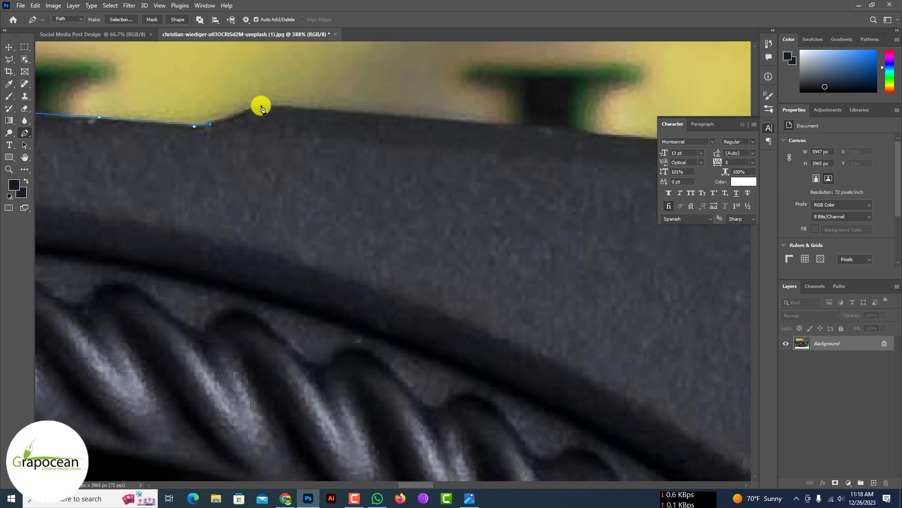
left_click_drag(423, 137, 113, 138)
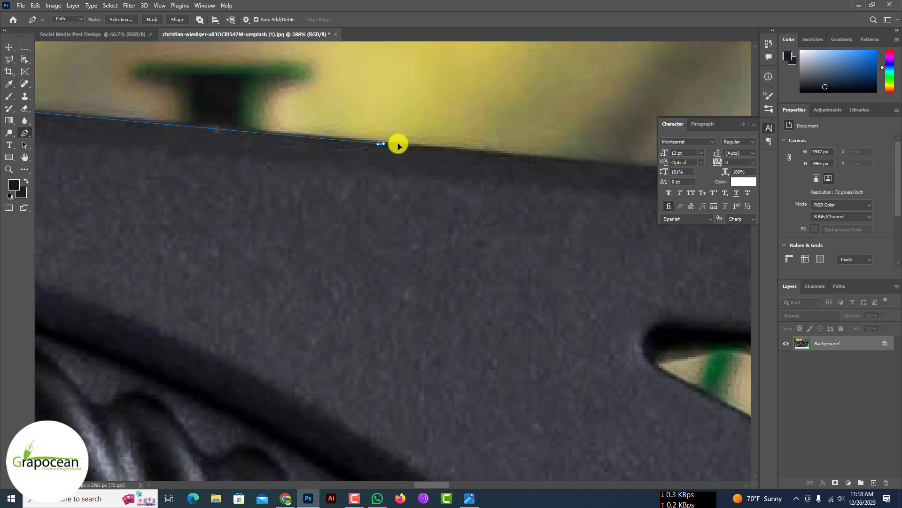
- Continue the path along the top edge above the V-shaped cutout to the start of the right fan
scroll(534, 160, "down", 5)
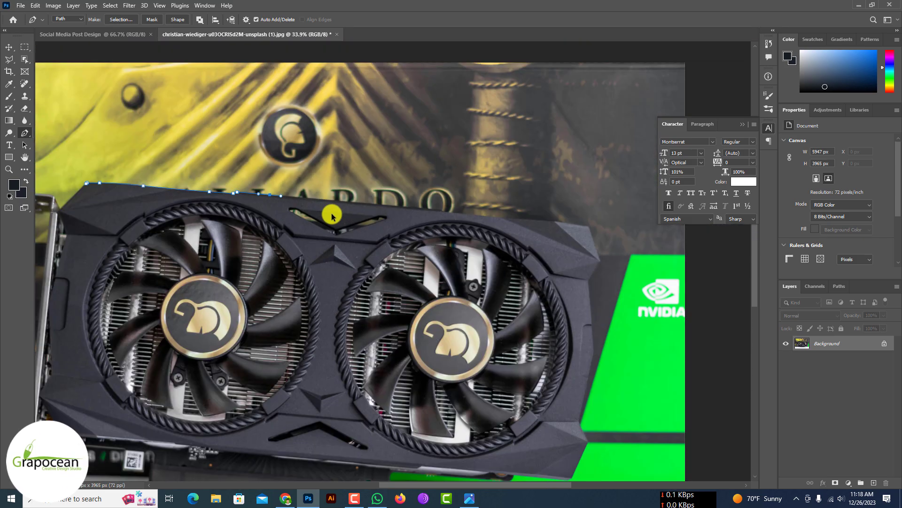
scroll(328, 209, "up", 1)
scroll(310, 198, "up", 3)
left_click_drag(513, 218, 532, 222)
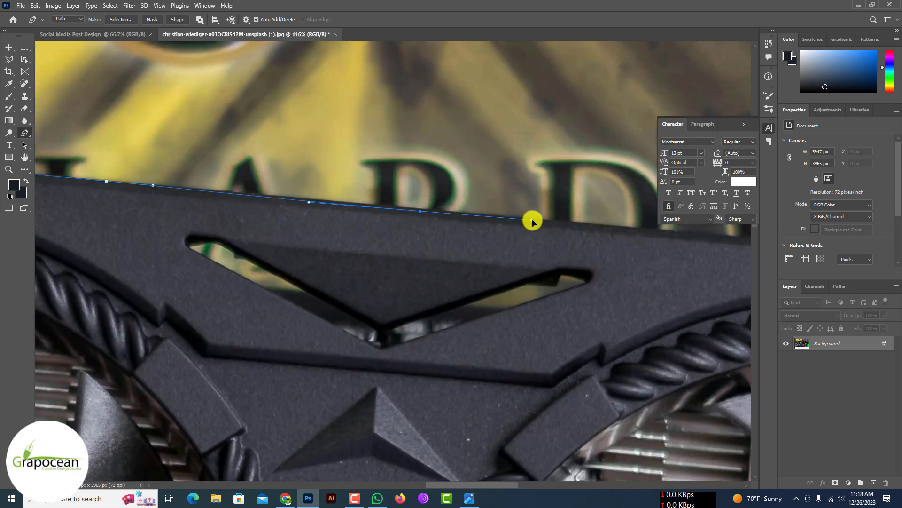
left_click_drag(606, 250, 271, 215)
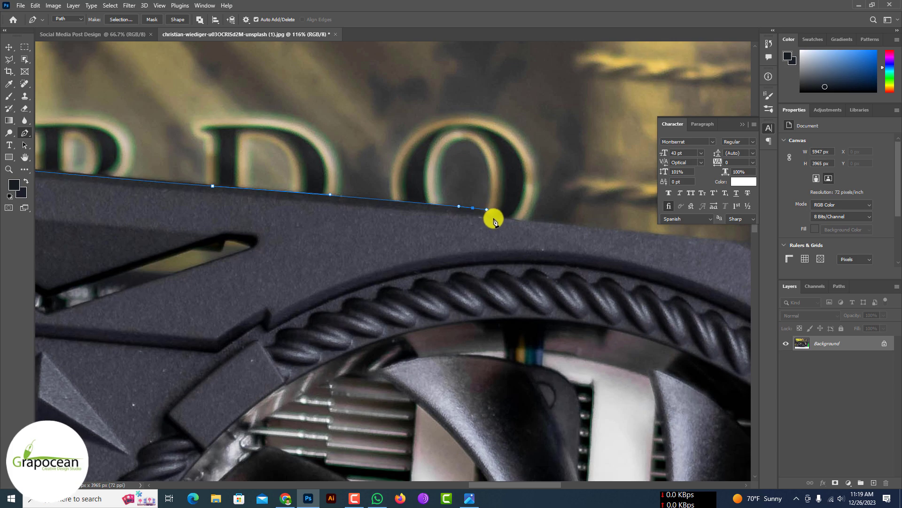
- Trace the dip below the letter O and the top edge above the right fan to the upper-right corner
scroll(499, 221, "up", 2)
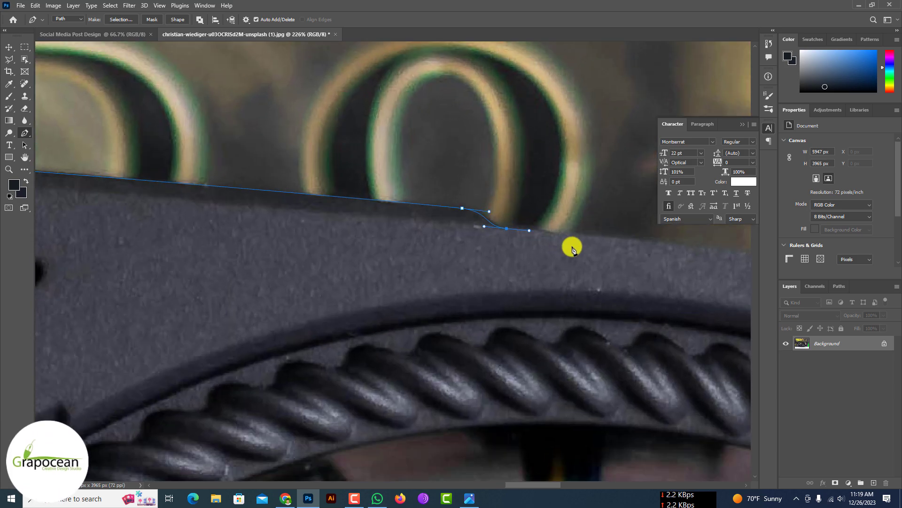
left_click_drag(651, 273, 290, 212)
scroll(294, 212, "down", 4)
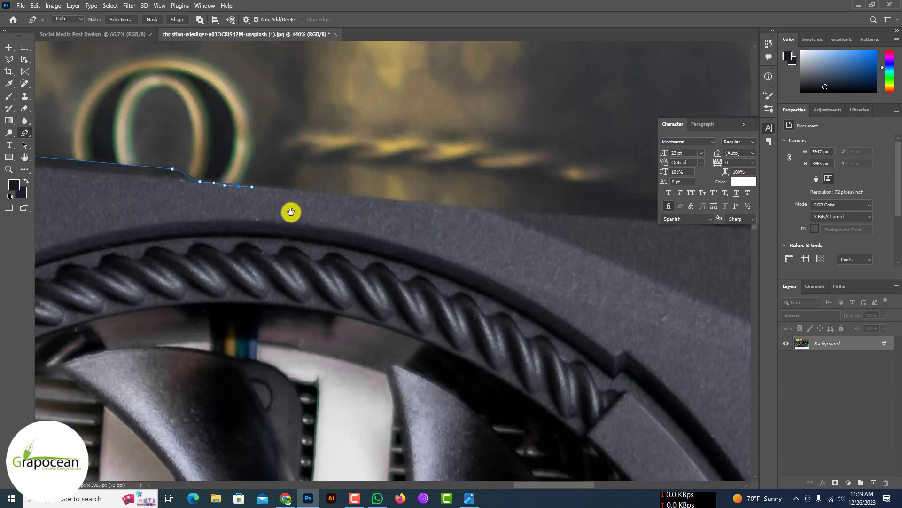
scroll(437, 229, "up", 2)
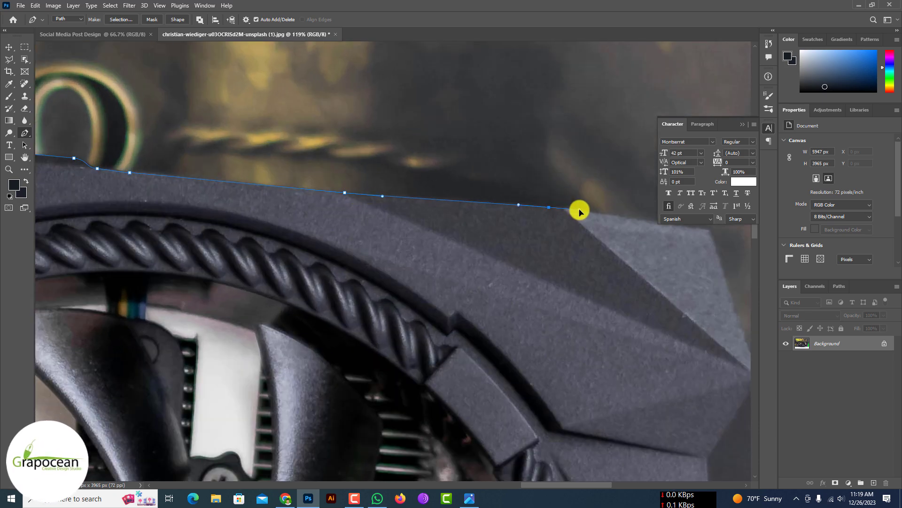
left_click_drag(661, 230, 401, 209)
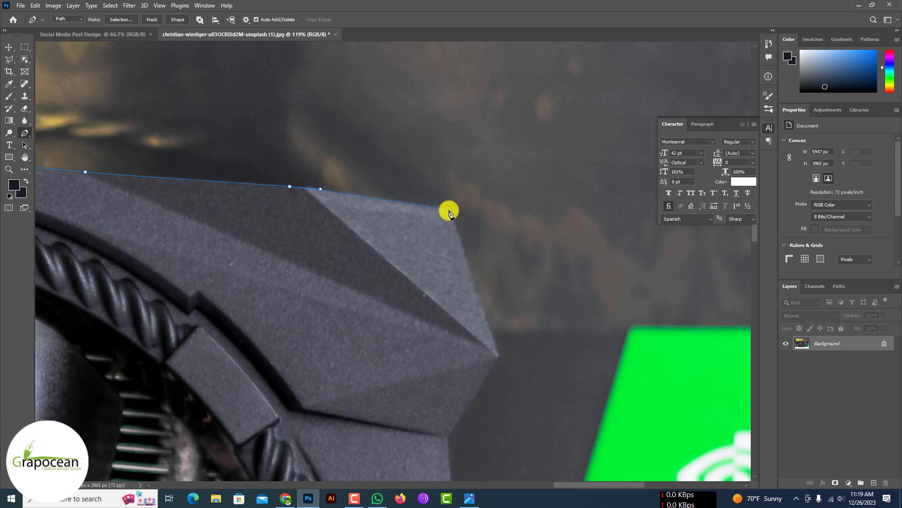
- Trace the path around the card's upper-right point and down the upper half of its right side
left_click(497, 353)
left_click_drag(498, 354, 493, 161)
scroll(444, 199, "up", 2)
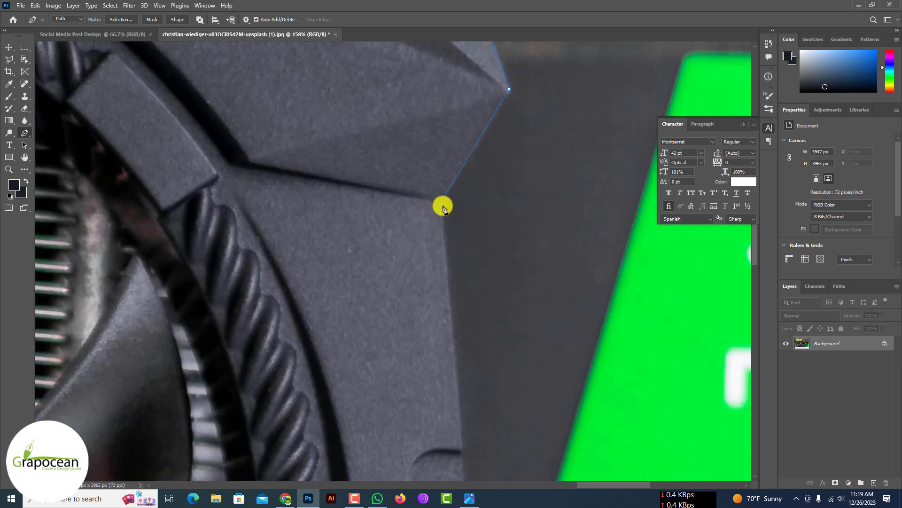
scroll(447, 295, "down", 7)
left_click_drag(447, 298, 396, 160)
scroll(396, 159, "up", 6)
left_click(380, 141)
left_click(393, 278)
left_click_drag(393, 278, 414, 111)
scroll(414, 112, "up", 3)
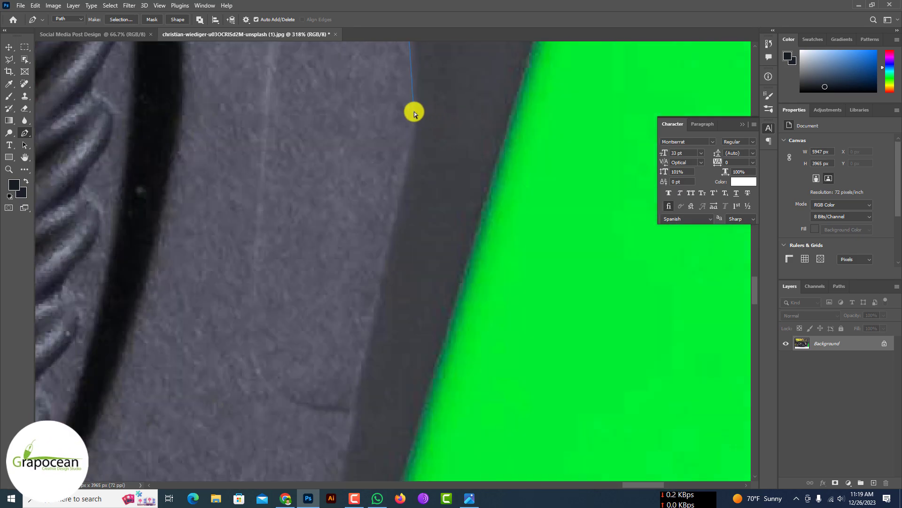
- Continue the path down the lower half of the card's right side to the point beside the green box
scroll(349, 371, "down", 4)
left_click_drag(350, 371, 379, 178)
left_click(361, 295)
scroll(373, 372, "up", 7)
scroll(471, 431, "down", 5)
left_click_drag(471, 431, 447, 61)
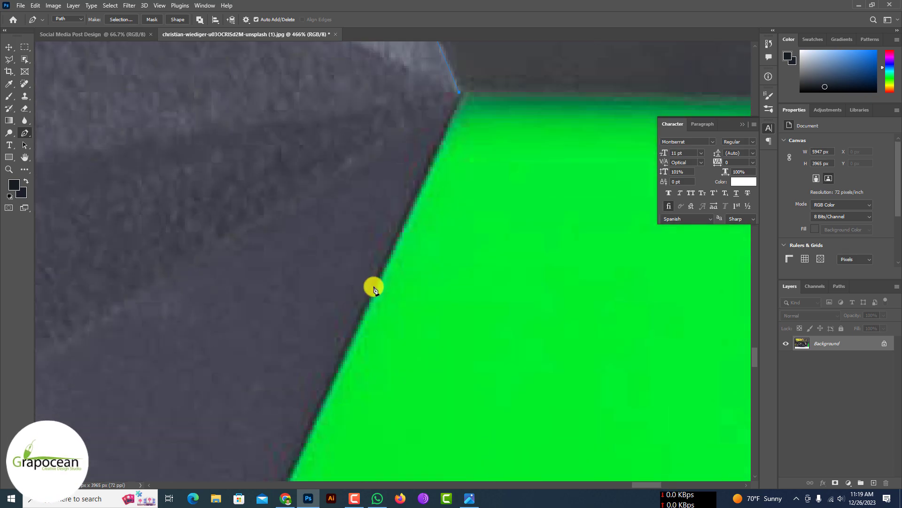
- Trace the lower-right corner and the bottom edge over the green area up to the dark component
left_click_drag(373, 286, 395, 56)
scroll(329, 134, "up", 5)
left_click(282, 171)
scroll(331, 168, "down", 7)
left_click_drag(141, 155, 611, 151)
scroll(400, 131, "up", 2)
left_click(400, 132)
scroll(409, 127, "up", 1)
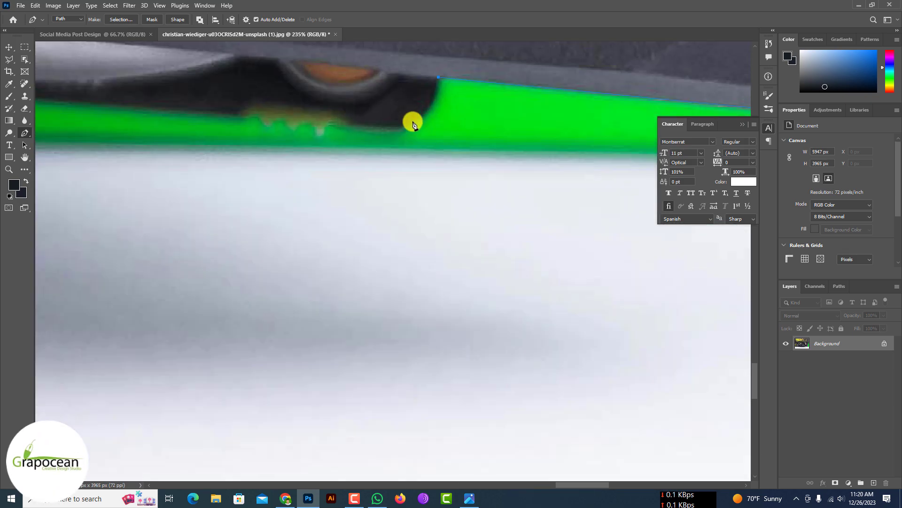
- Trace the circuit board's underside along the green strip and around the yellow label
scroll(226, 118, "down", 4)
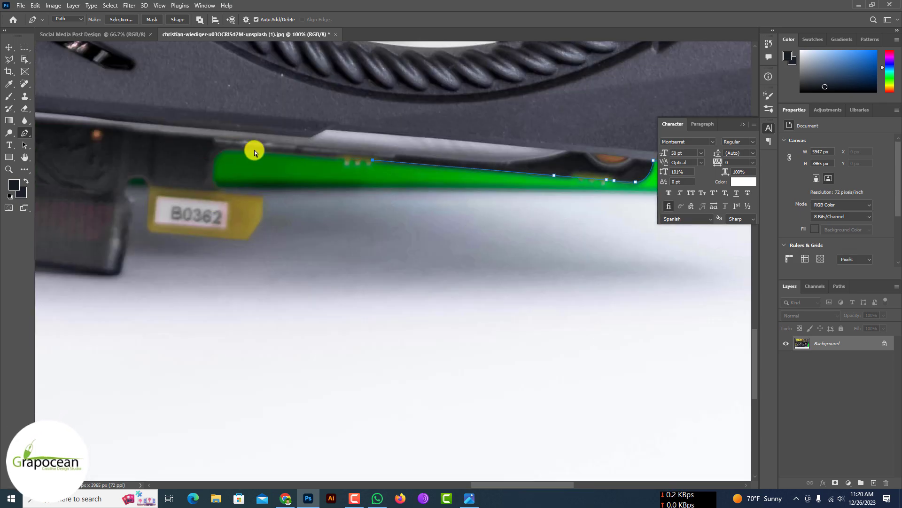
left_click_drag(244, 149, 221, 148)
scroll(225, 150, "up", 5)
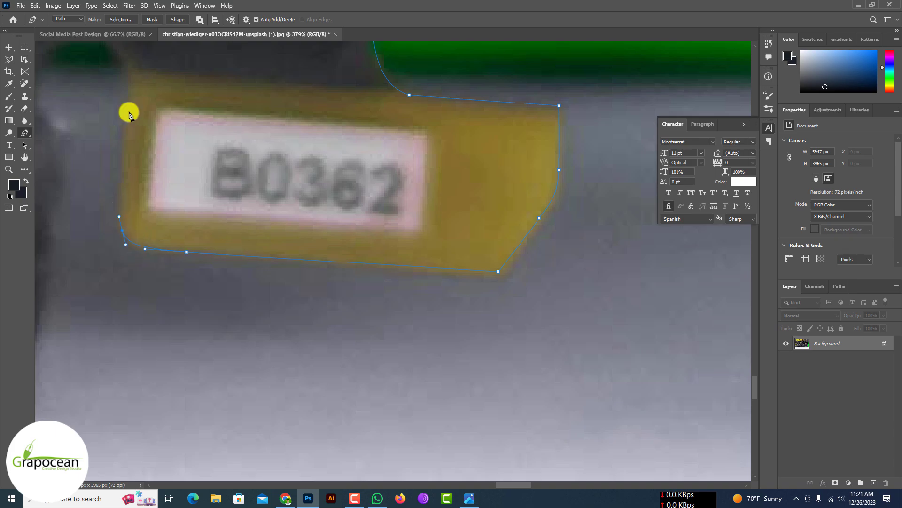
left_click_drag(129, 112, 283, 315)
left_click_drag(284, 286, 288, 257)
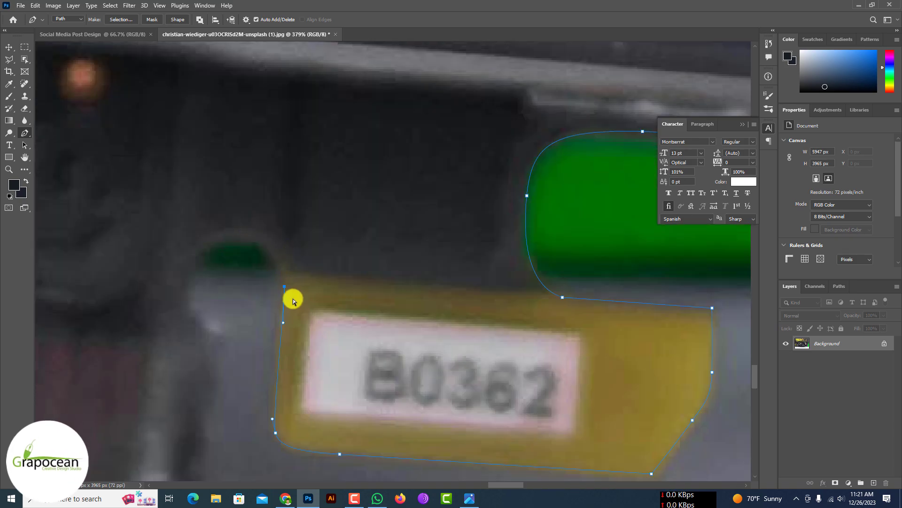
- Trace the rounded notch beside the yellow label and the right side of the edge connector
scroll(192, 329, "down", 2)
left_click_drag(228, 299, 235, 306)
left_click(247, 339)
left_click_drag(236, 423, 274, 284)
left_click_drag(274, 284, 266, 326)
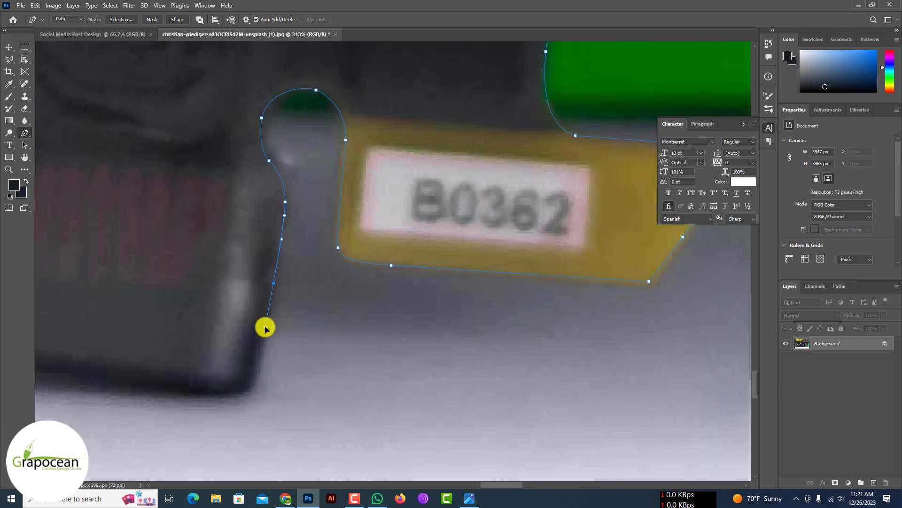
- Trace the connector's lower-right corner, its long bottom edge and its lower-left corner
left_click_drag(244, 392, 229, 401)
left_click(68, 336)
scroll(341, 355, "down", 10)
scroll(361, 356, "up", 8)
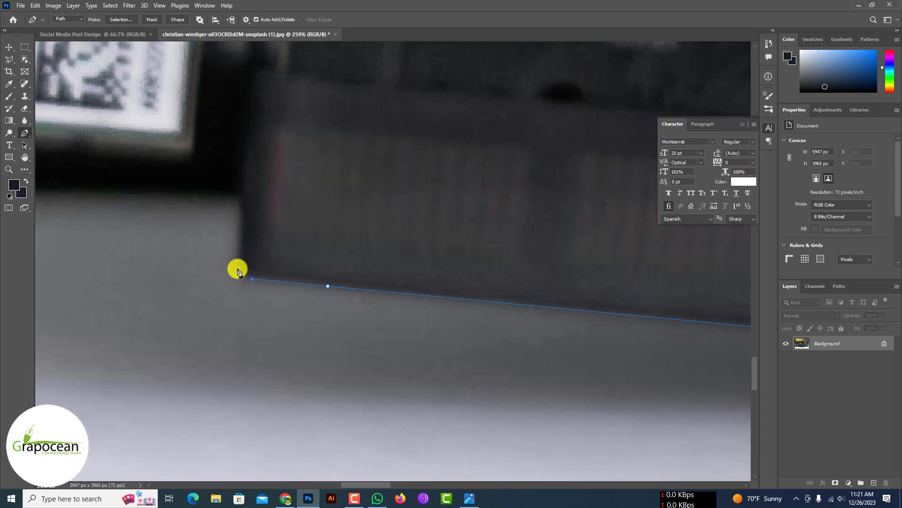
left_click_drag(239, 254, 240, 231)
- Extend the path up the connector's left side and into the rounded notch beside the QR code sticker
scroll(336, 235, "down", 4)
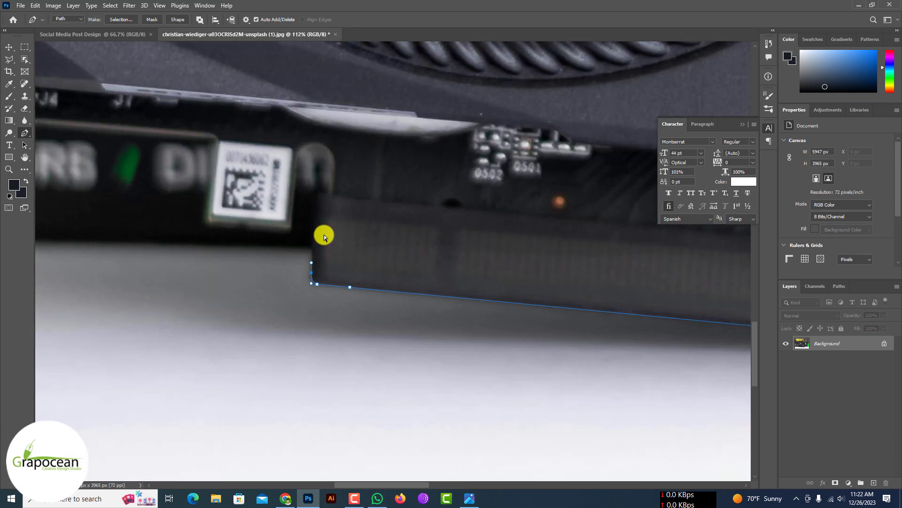
scroll(323, 235, "up", 2)
left_click_drag(331, 131, 326, 122)
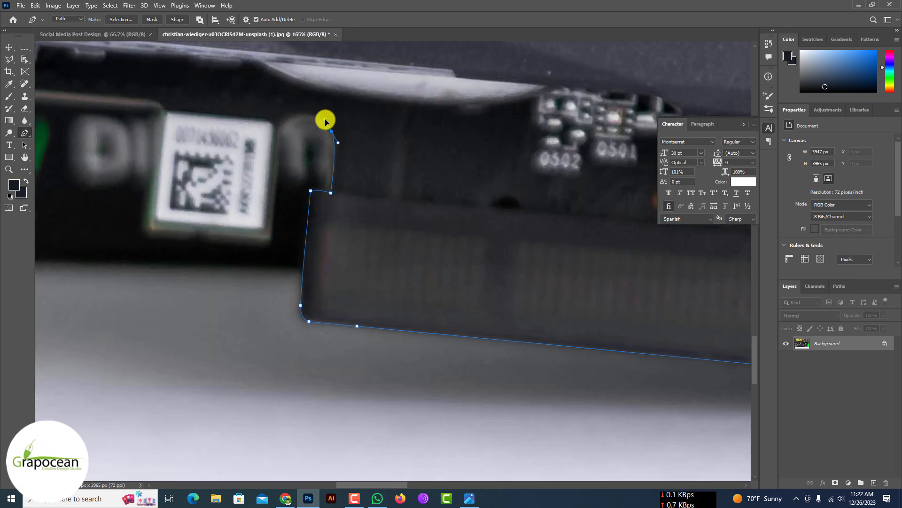
- Trace the path around the right, bottom and left edges of the QR code sticker
left_click(269, 236)
scroll(269, 236, "up", 3)
left_click(164, 170)
scroll(165, 171, "down", 4)
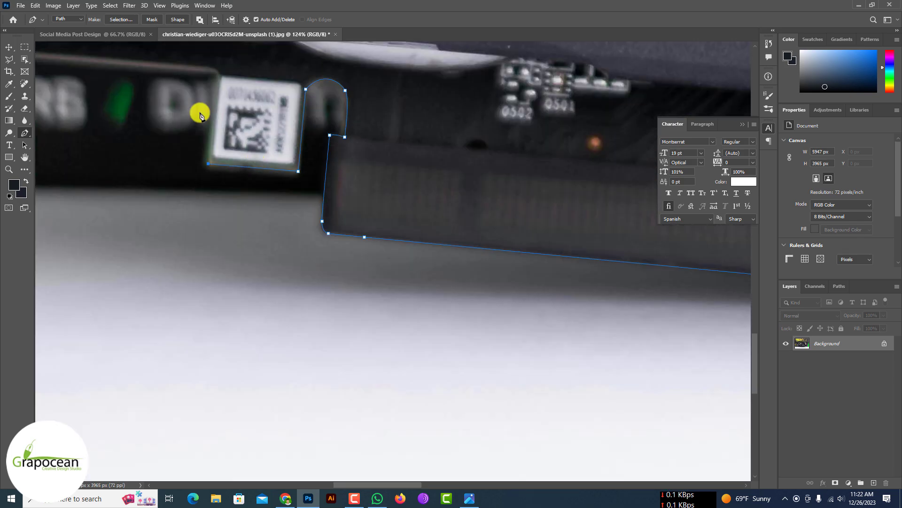
scroll(197, 113, "up", 3)
scroll(310, 93, "up", 1)
left_click(343, 112, "alt")
- Trace the circuit board's lower edge to the screw plate and around the plate's lower-right corner
scroll(343, 113, "down", 5)
scroll(94, 80, "up", 5)
left_click_drag(314, 131, 277, 129)
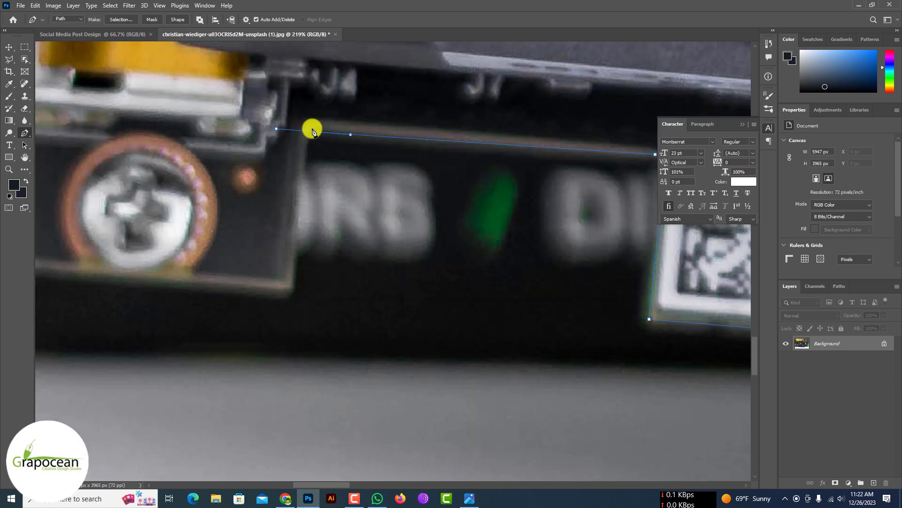
left_click(293, 284)
left_click_drag(274, 290, 416, 150)
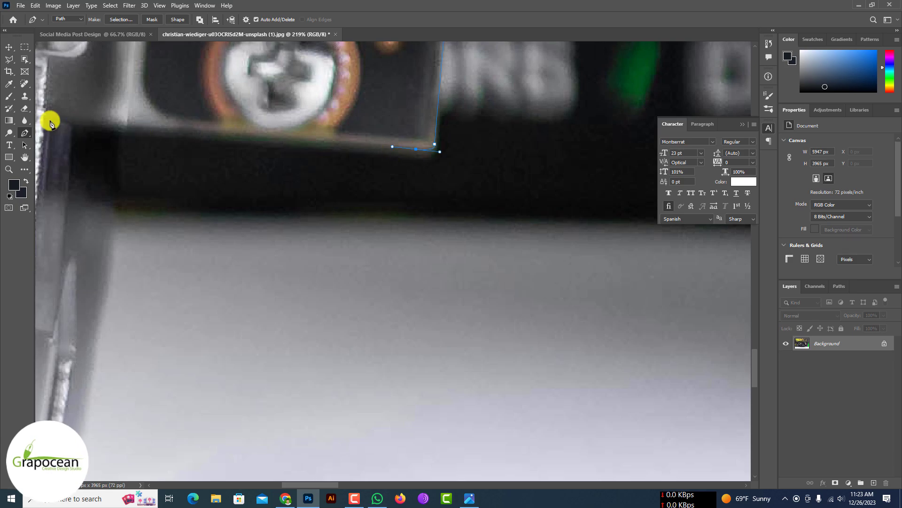
- Trace the screw plate's bottom edge and the mounting bracket's right prong down around its rounded tip
left_click(126, 134)
scroll(126, 134, "down", 5)
scroll(61, 122, "up", 4)
left_click_drag(214, 326, 207, 367)
left_click_drag(206, 366, 245, 155)
left_click_drag(223, 277, 215, 292)
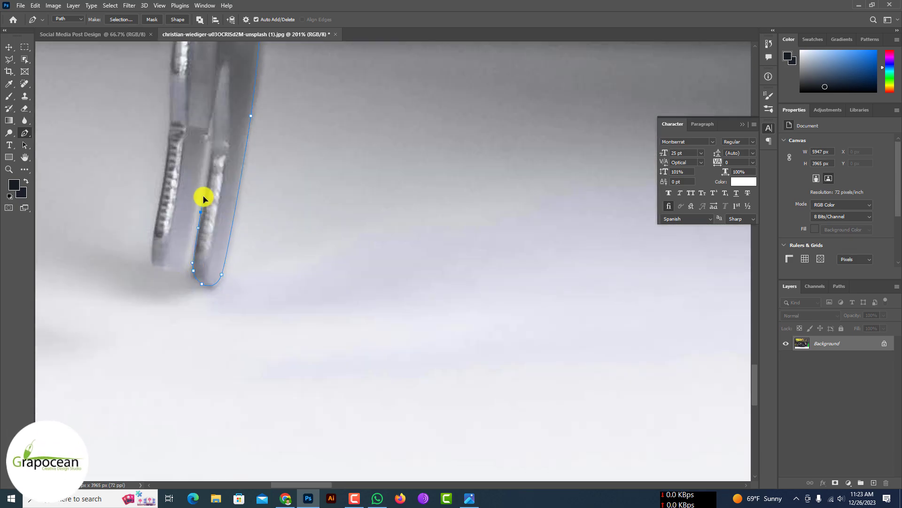
- Trace the gap between the bracket's two prongs and around the left prong back up its outer edge
left_click(207, 135)
left_click(191, 132)
left_click_drag(180, 134, 204, 131)
scroll(204, 117, "up", 8)
left_click_drag(210, 247, 226, 140)
left_click_drag(186, 320, 159, 367)
scroll(205, 181, "down", 5)
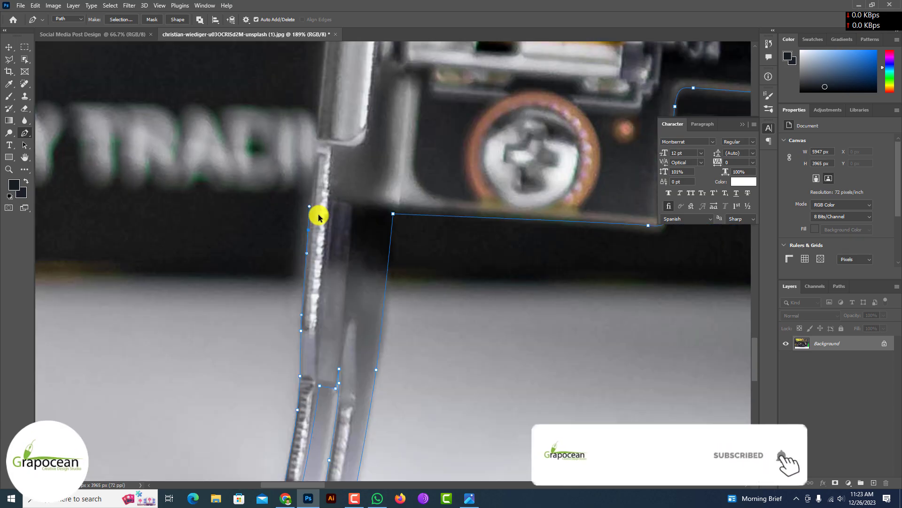
- Extend the path up the mounting bracket's left edge beside the screw plate
left_click_drag(320, 154, 329, 191)
scroll(329, 192, "up", 8)
left_click(318, 147)
scroll(318, 147, "down", 5)
left_click_drag(329, 94, 322, 203)
left_click(322, 204)
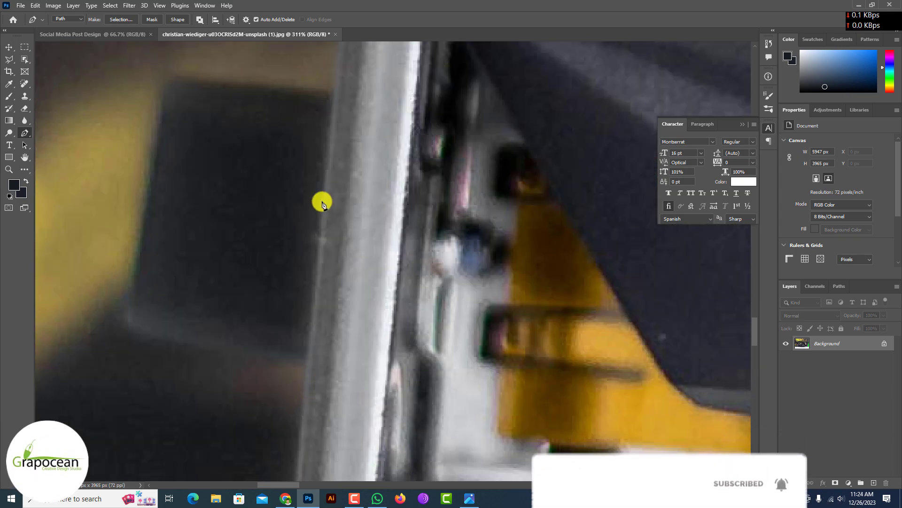
- Trace around the lowest dark port cap protruding from the mounting bracket's left edge, including its rounded corners
scroll(323, 203, "down", 5)
left_click_drag(343, 71, 352, 278)
scroll(352, 278, "down", 3)
scroll(246, 276, "up", 5)
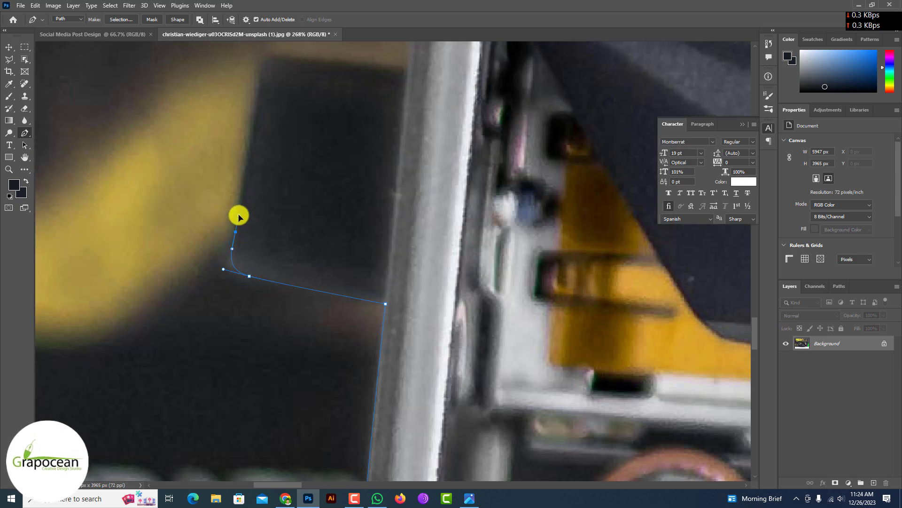
left_click_drag(260, 79, 209, 260)
left_click(210, 260)
left_click_drag(234, 240, 258, 244)
left_click(354, 252)
- Extend the path up the bracket edge and trace around the second port cap from the bottom
scroll(354, 252, "down", 5)
left_click(316, 292)
scroll(301, 294, "up", 6)
left_click_drag(209, 275, 184, 274)
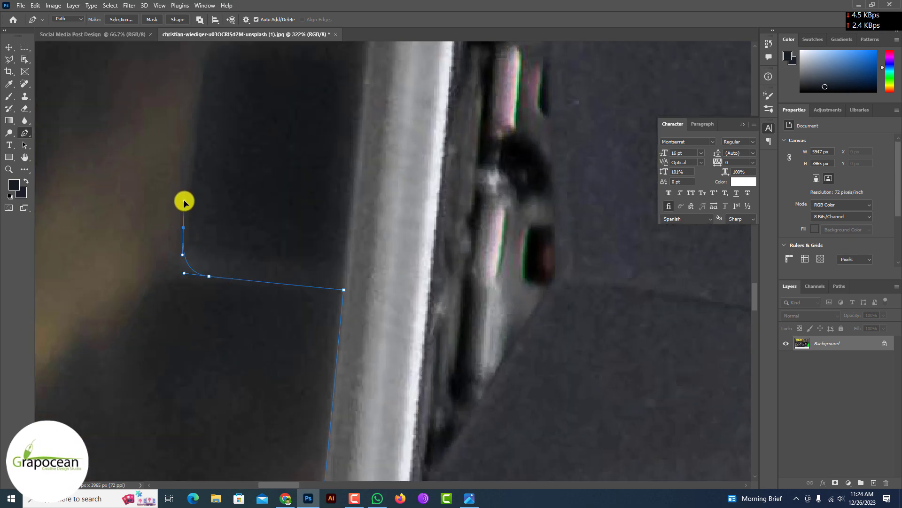
left_click_drag(190, 111, 200, 294)
left_click_drag(200, 295, 207, 253)
scroll(247, 260, "up", 1)
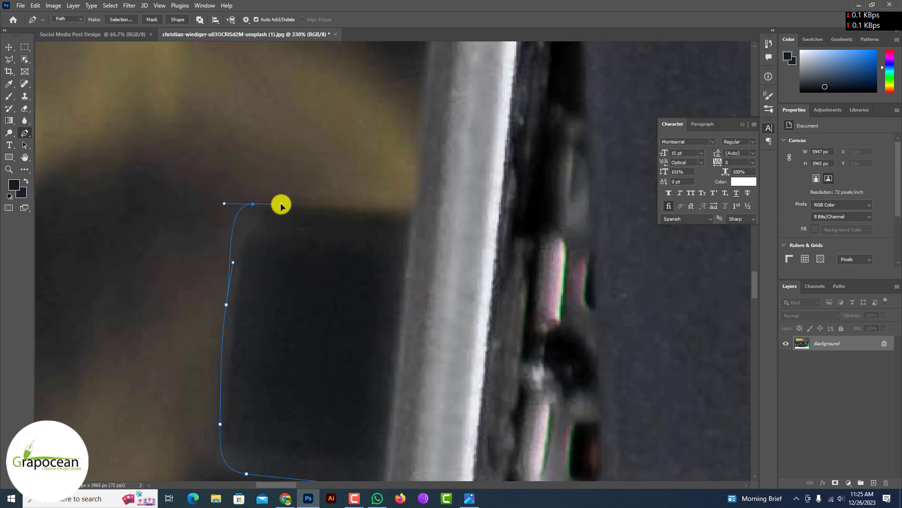
left_click(415, 212)
- Continue the path up the bracket and outline the third port cap from the bottom back to the bracket
scroll(427, 221, "down", 6)
scroll(440, 155, "up", 5)
left_click(382, 193)
left_click_drag(217, 170, 204, 166)
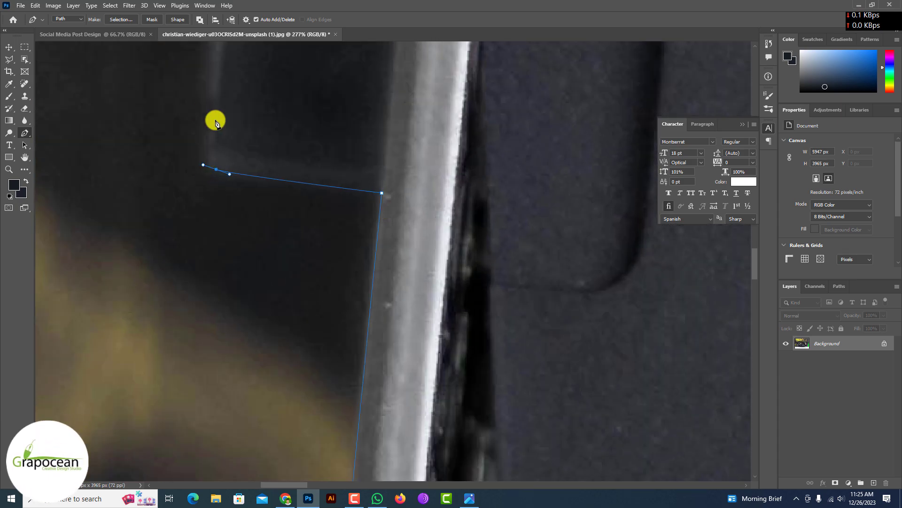
left_click_drag(212, 78, 232, 162)
left_click_drag(224, 161, 271, 149)
scroll(226, 130, "up", 3)
left_click(413, 169)
- Extend the path to the uppermost port cap and trace its bottom, outer and top edges back to the bracket
scroll(414, 168, "down", 5)
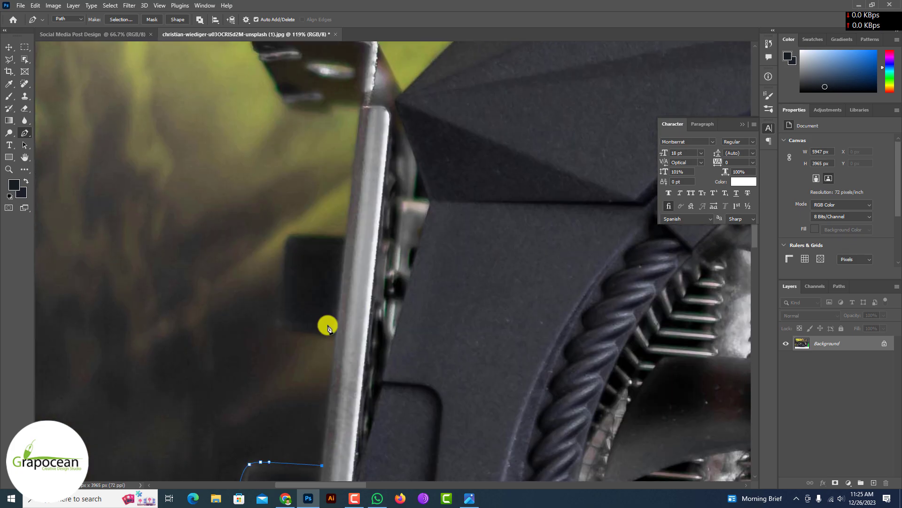
left_click(331, 328)
scroll(330, 327, "up", 5)
left_click_drag(225, 320, 206, 318)
left_click(207, 102)
scroll(229, 156, "up", 1)
mouse_move(233, 75)
left_mouse_down()
mouse_move(260, 76)
mouse_move(217, 73)
left_mouse_up()
left_click(360, 82)
- Trace up to the bracket's bent top flange and around its lower, slanted outer and upper edges
scroll(359, 82, "down", 5)
scroll(360, 99, "up", 4)
left_click(391, 115)
left_click(245, 121)
left_click_drag(270, 133, 370, 267)
left_click(281, 148)
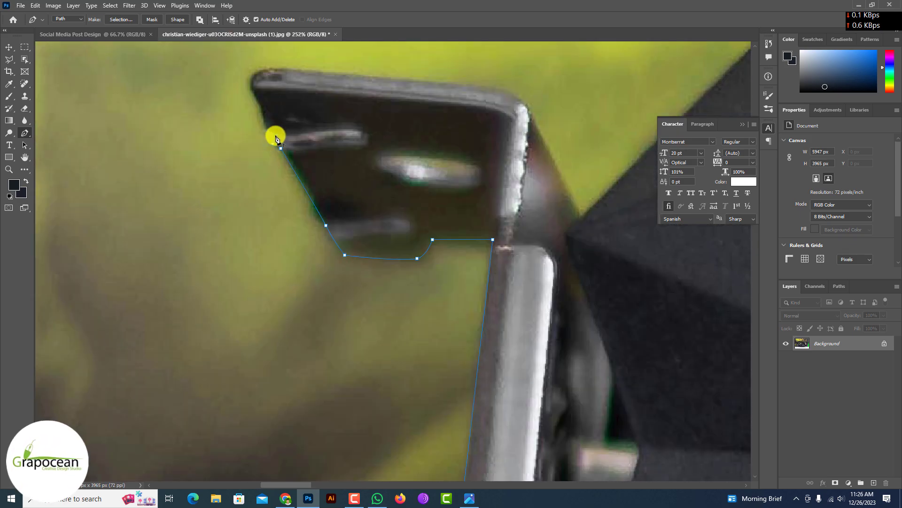
scroll(489, 129, "down", 3)
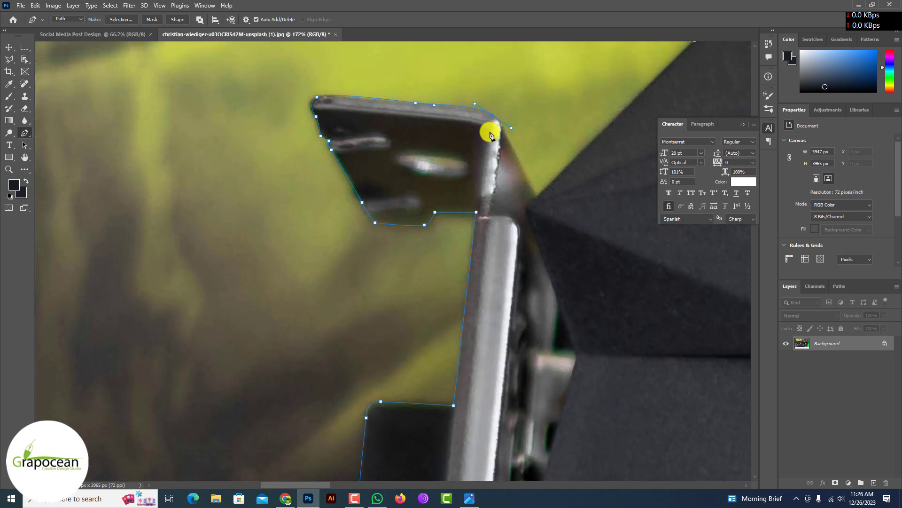
scroll(493, 113, "up", 5)
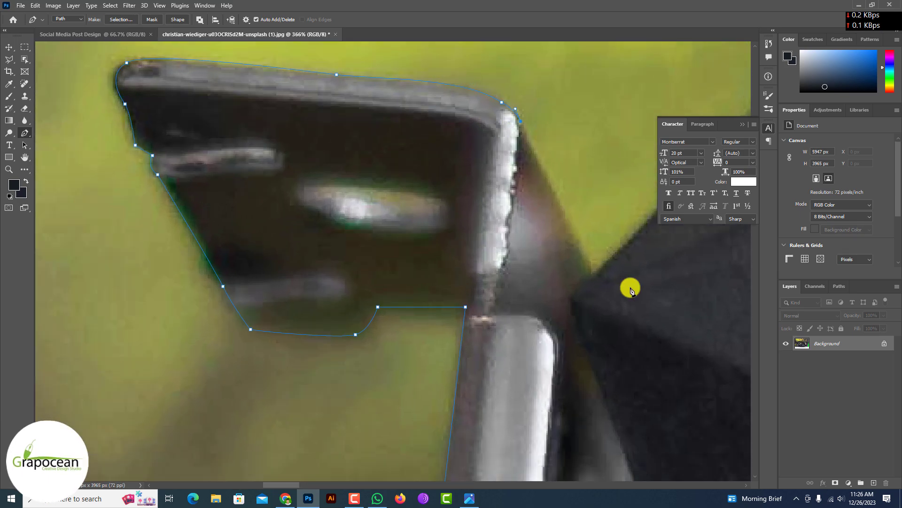
- Join the path from the flange corner to the shroud's notch and close it at the shroud's upper-left corner
left_click(593, 275)
scroll(517, 282, "down", 5)
scroll(470, 294, "up", 1)
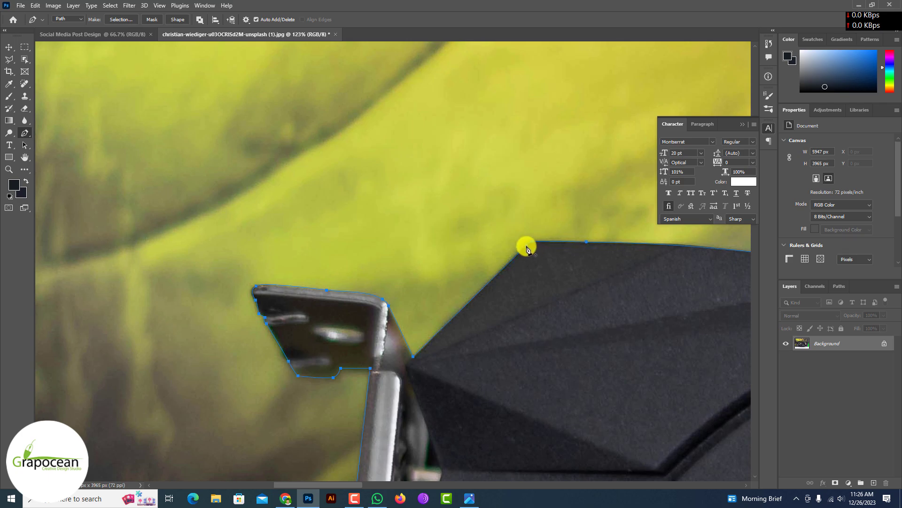
left_click(527, 249)
- Convert the closed path to a selection and mask out everything around the graphics card
scroll(527, 249, "down", 8)
key("ctrl+Return")
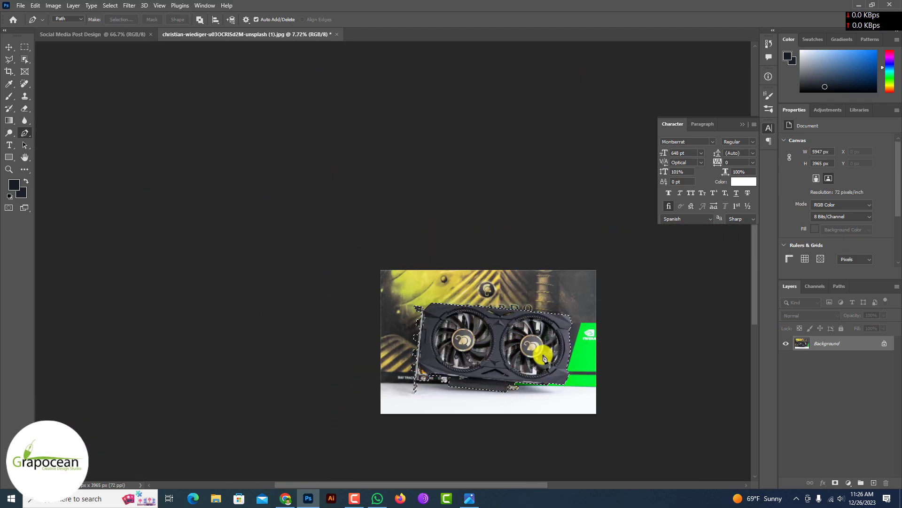
scroll(517, 329, "up", 6)
scroll(470, 276, "down", 4)
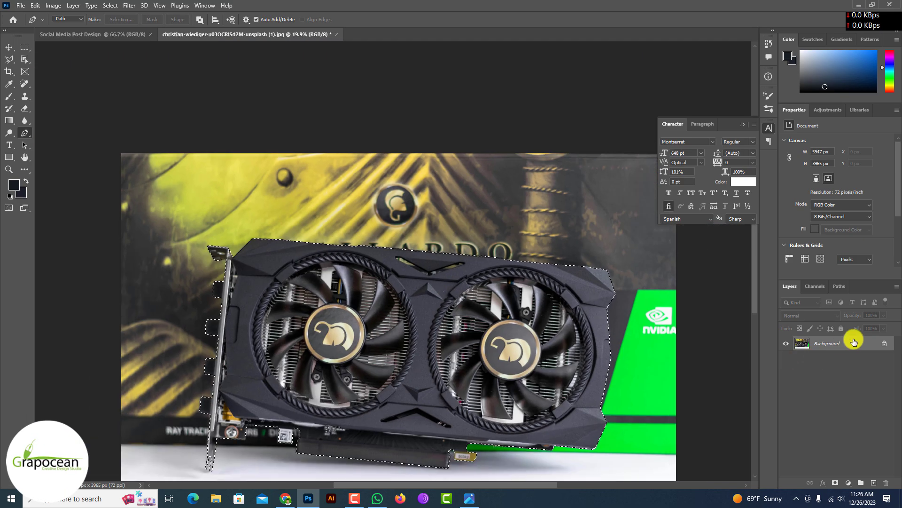
left_click(836, 483)
- Trace the upper edge of the V-shaped slot in the shroud from its left end around its right tip
scroll(426, 279, "up", 5)
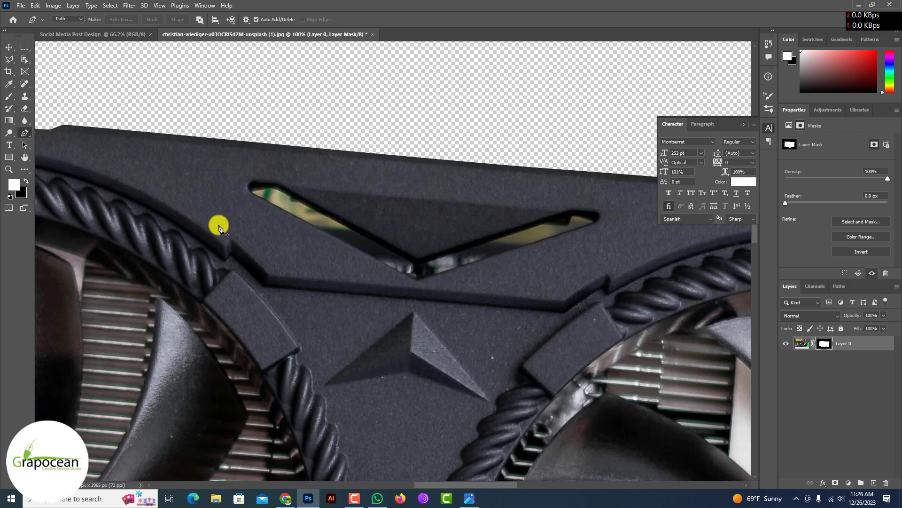
scroll(285, 210, "up", 4)
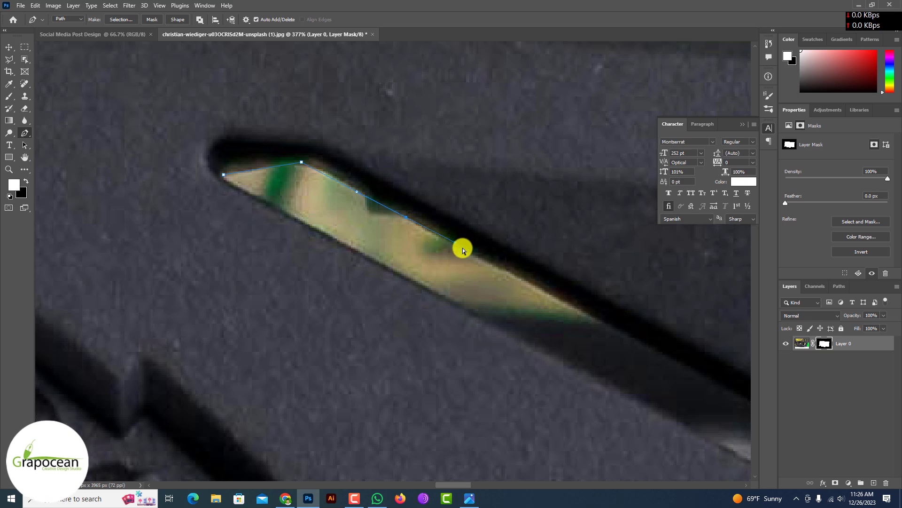
left_click_drag(624, 325, 507, 254)
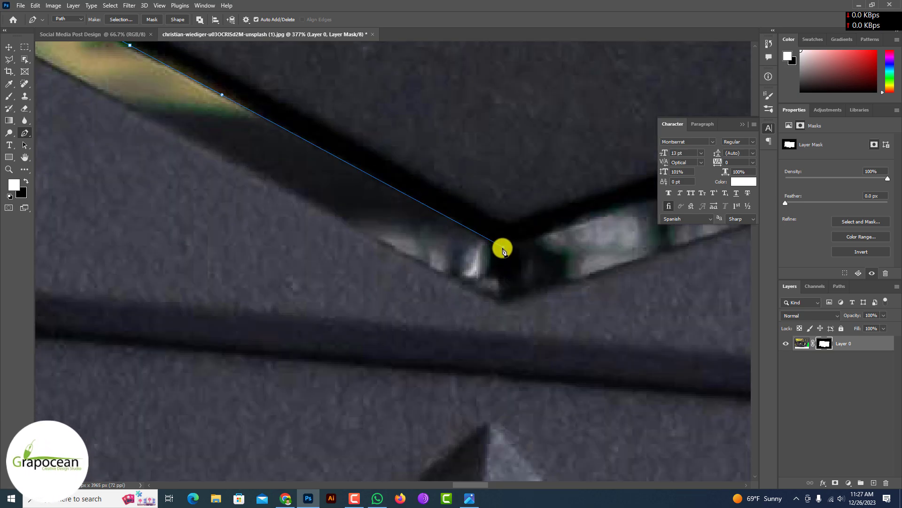
left_click_drag(605, 219, 226, 238)
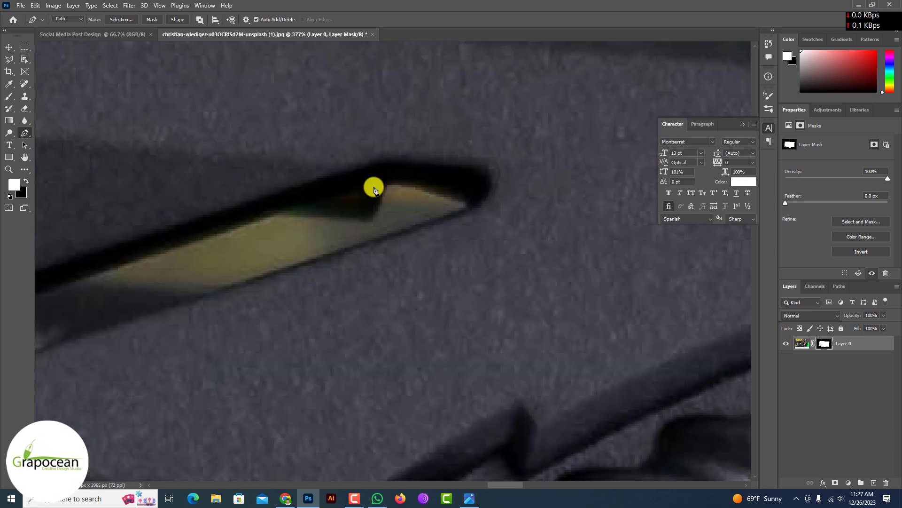
left_click(376, 183)
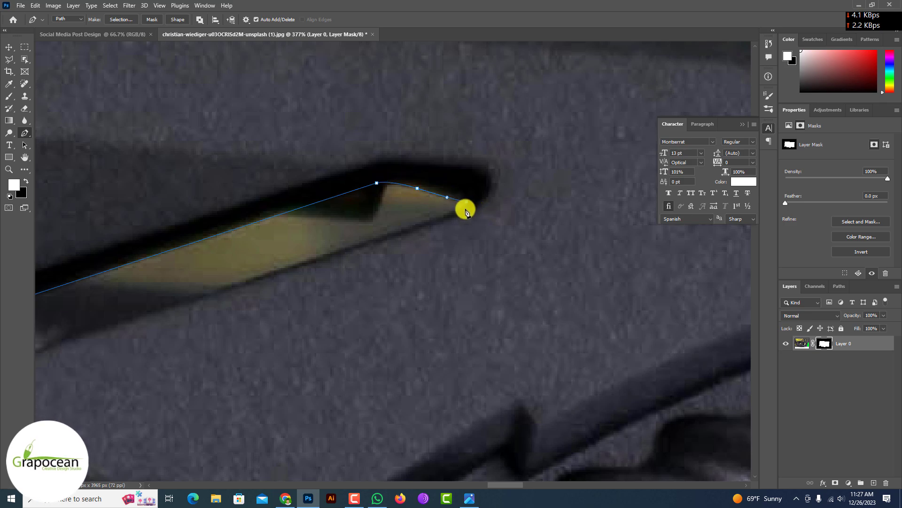
left_click_drag(458, 213, 459, 215)
- Close the path along the V-shaped slot's lower edge and load it as a selection to cut the slot out
left_click_drag(376, 252, 601, 136)
left_click_drag(248, 272, 233, 275)
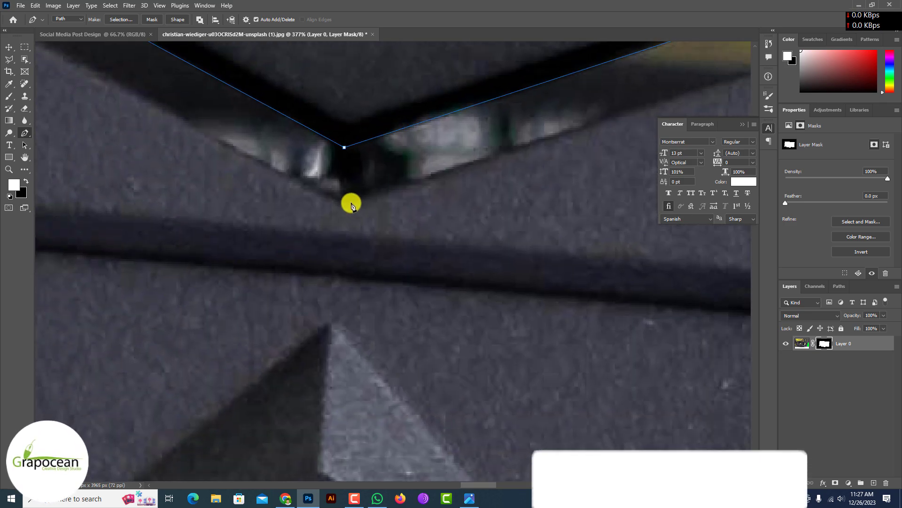
left_click(345, 202)
left_click_drag(345, 203, 402, 314)
left_click(311, 191)
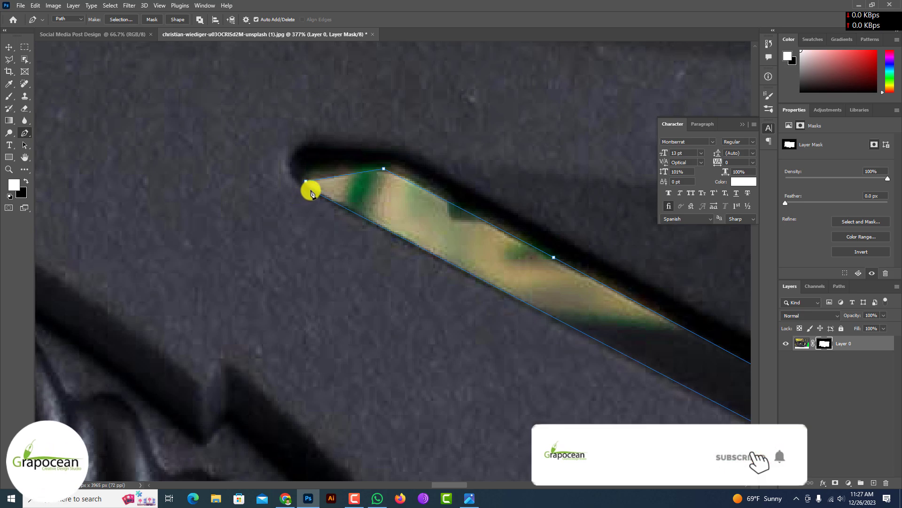
scroll(329, 240, "down", 6)
key("ctrl+Return")
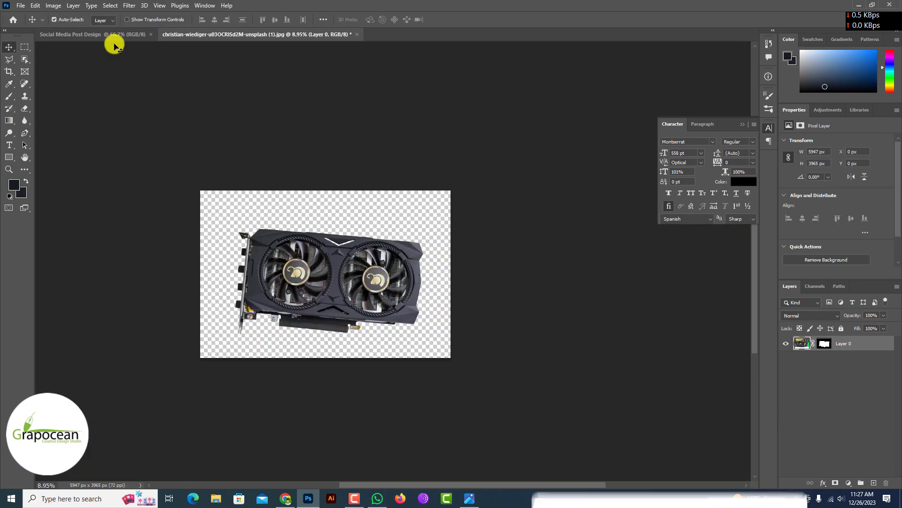
- Bring the cut-out graphics card into the Social Media Post Design document and convert its layer to a smart object
left_click_drag(115, 45, 413, 250)
right_click(865, 346)
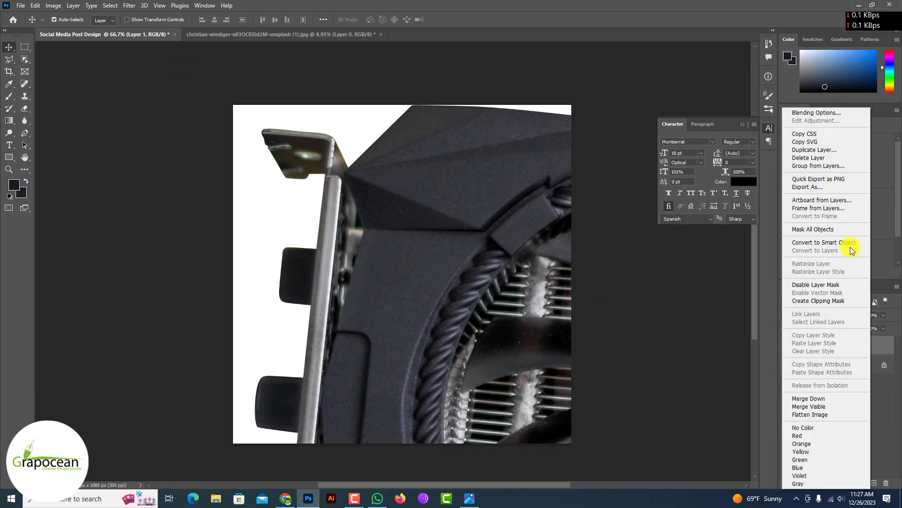
left_click(848, 245)
- Scale the graphics card to about 16% and place it centered in the lower half of the canvas
key("ctrl+t")
left_click_drag(228, 105, 193, 241)
scroll(290, 223, "down", 3)
left_click_drag(286, 216, 368, 262)
left_click_drag(467, 303, 449, 318)
left_click_drag(412, 292, 418, 292)
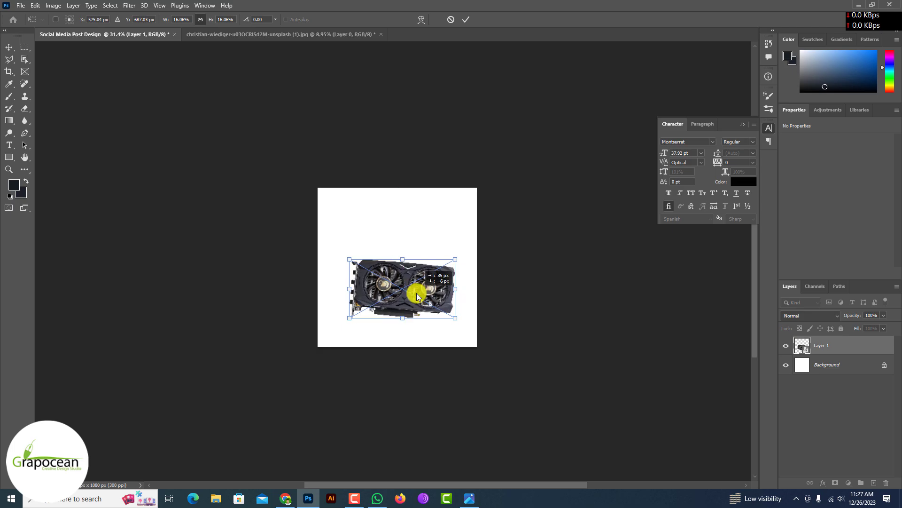
left_click(465, 19)
left_click(21, 5)
left_click(31, 24)
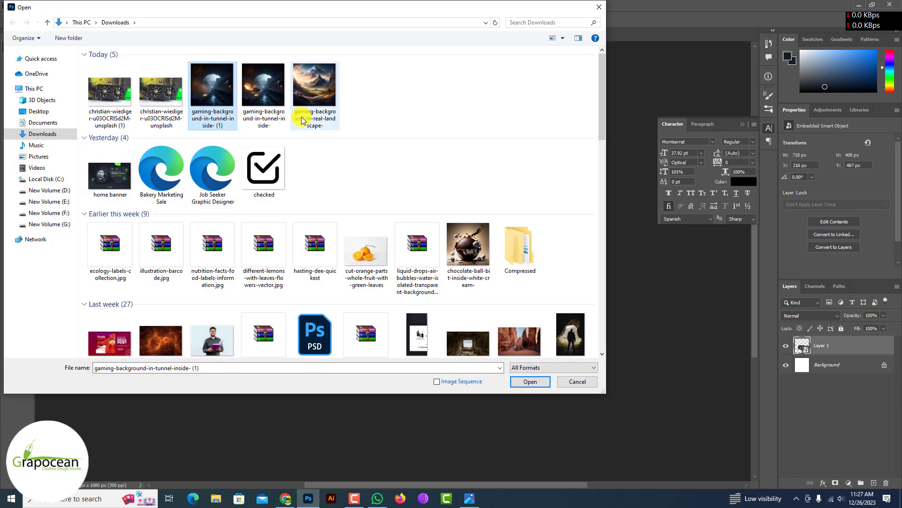
left_click(263, 92)
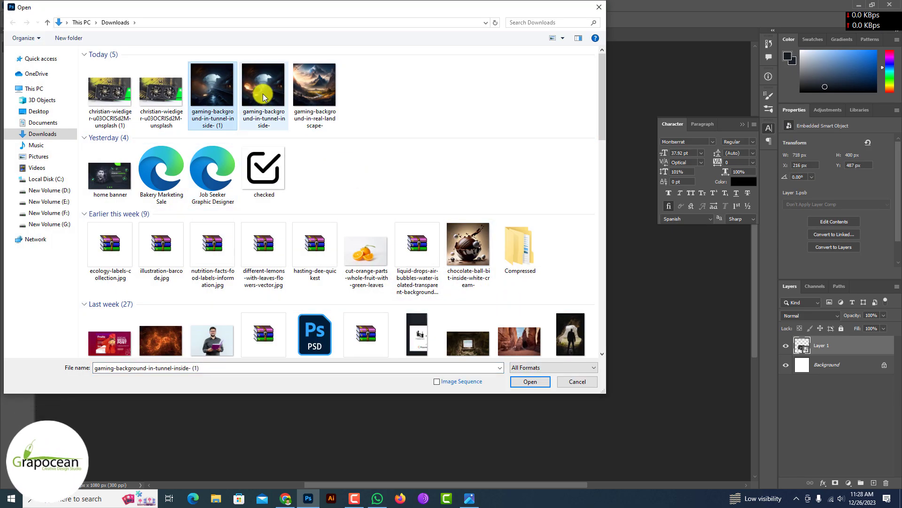
left_click(531, 381)
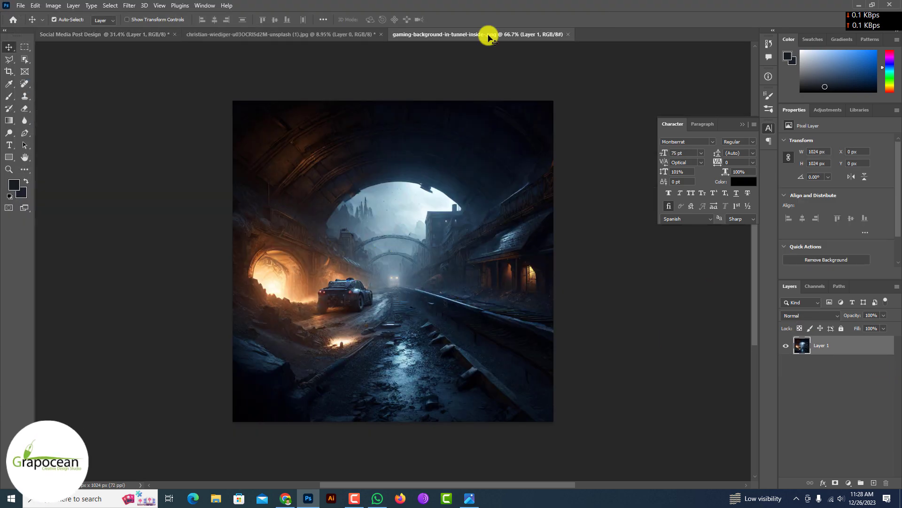
left_click(567, 34)
- Open gaming-background-in-tunnel-inside- (1) from Downloads and bring its image into the Social Media Post Design document
left_click(21, 5)
left_click(30, 24)
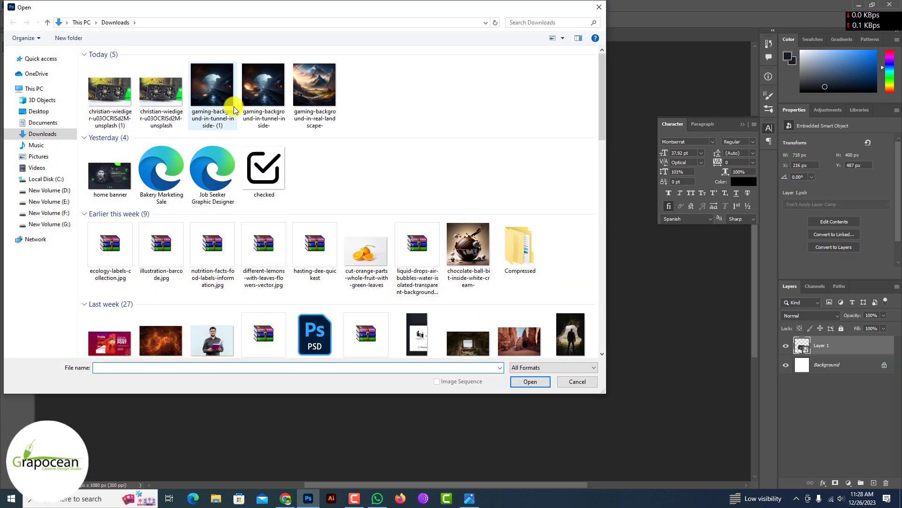
left_click(233, 106)
left_click(543, 380)
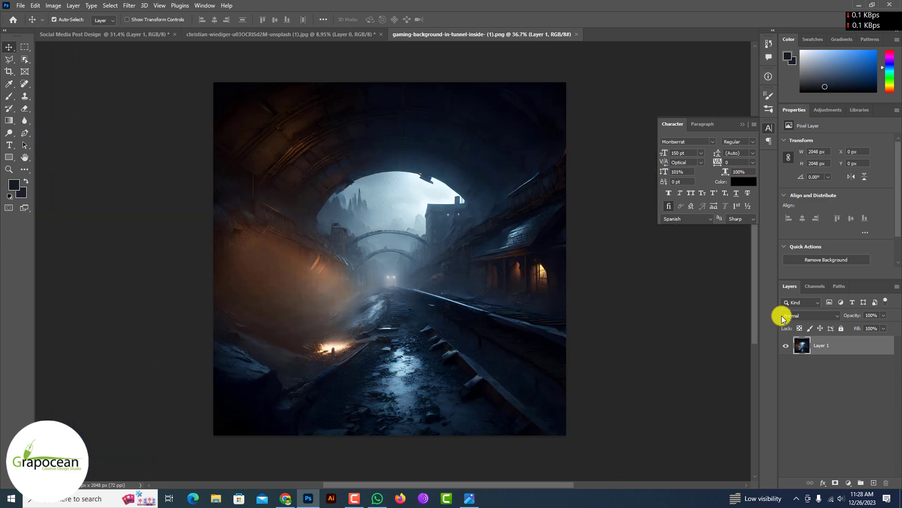
left_click_drag(802, 345, 439, 249)
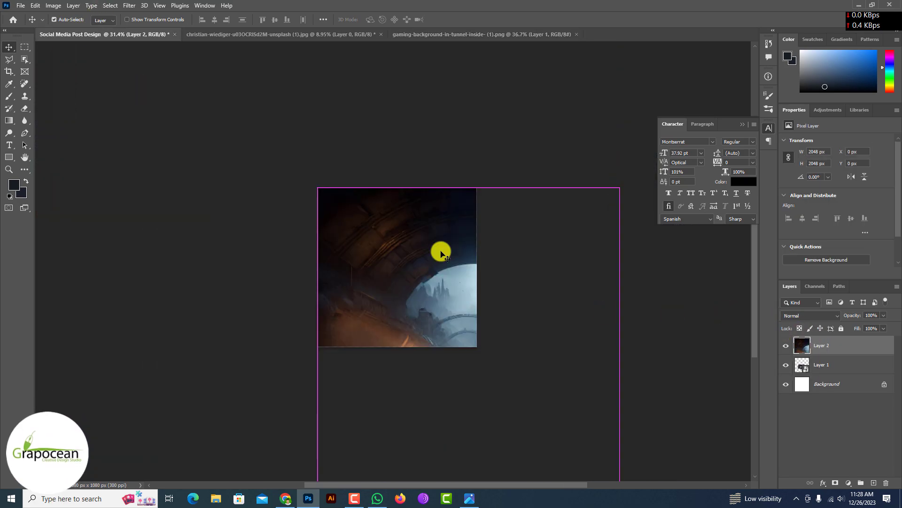
- Convert the tunnel image layer to a smart object and scale it to about 62% so it covers the canvas
right_click(862, 350)
left_click(821, 244)
key("ctrl+t")
left_click_drag(318, 188, 394, 262)
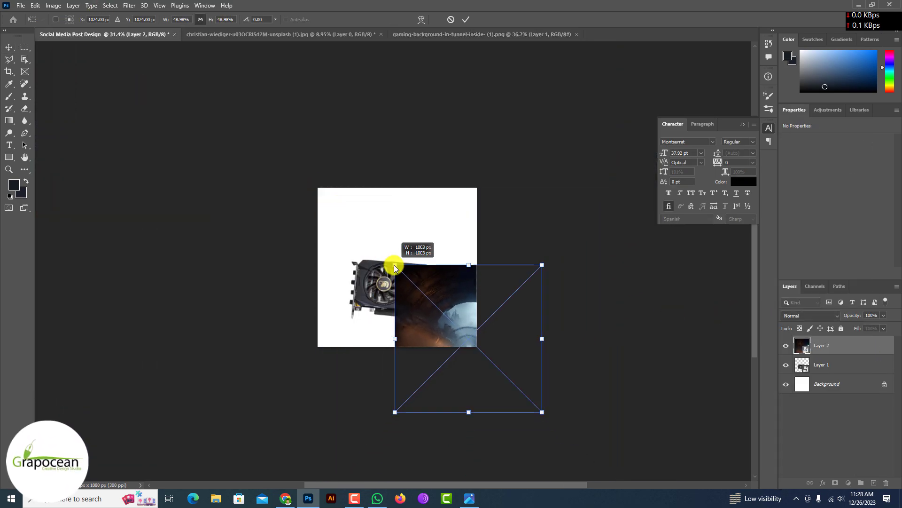
left_click_drag(419, 341, 345, 271)
left_click_drag(465, 340, 495, 362)
left_click_drag(445, 317, 433, 323)
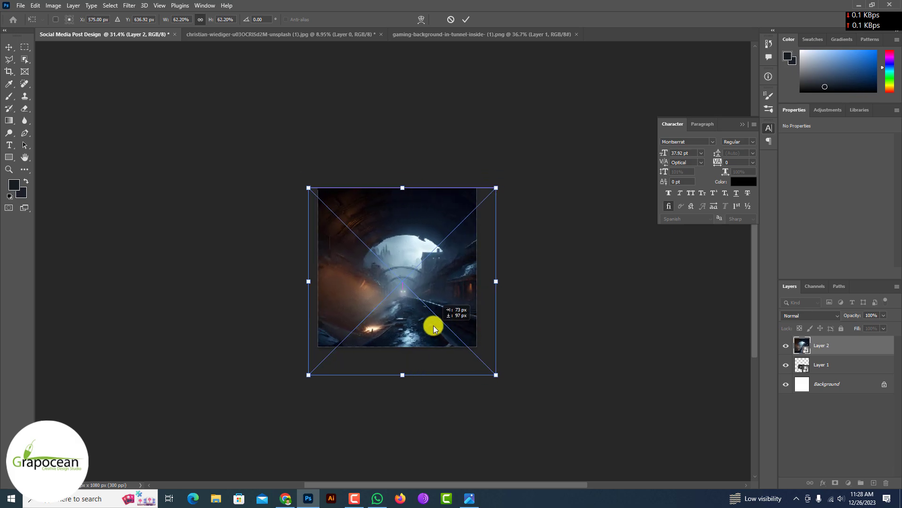
left_click(466, 20)
- Move the graphics card layer above the tunnel layer and rotate the card counterclockwise into a diagonal tilt
left_click_drag(861, 362, 853, 340)
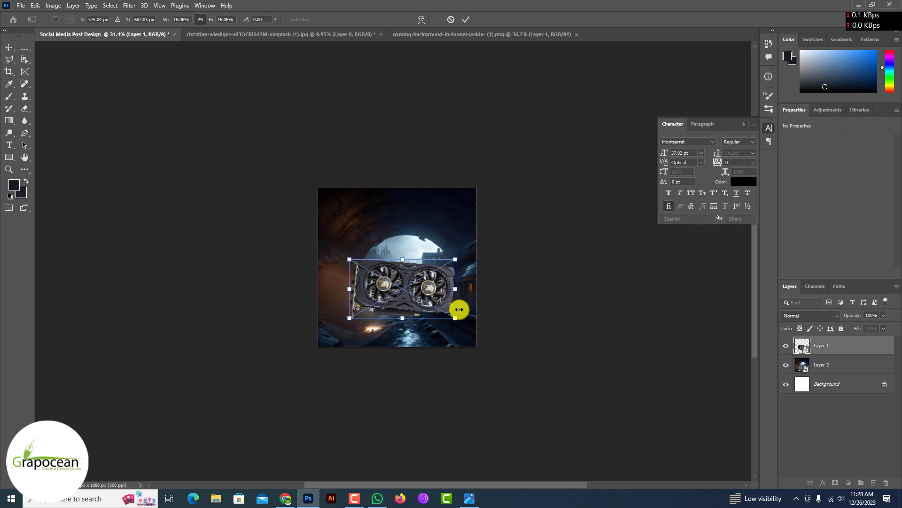
key("ctrl+t")
scroll(426, 308, "up", 1)
left_click_drag(452, 359, 435, 280)
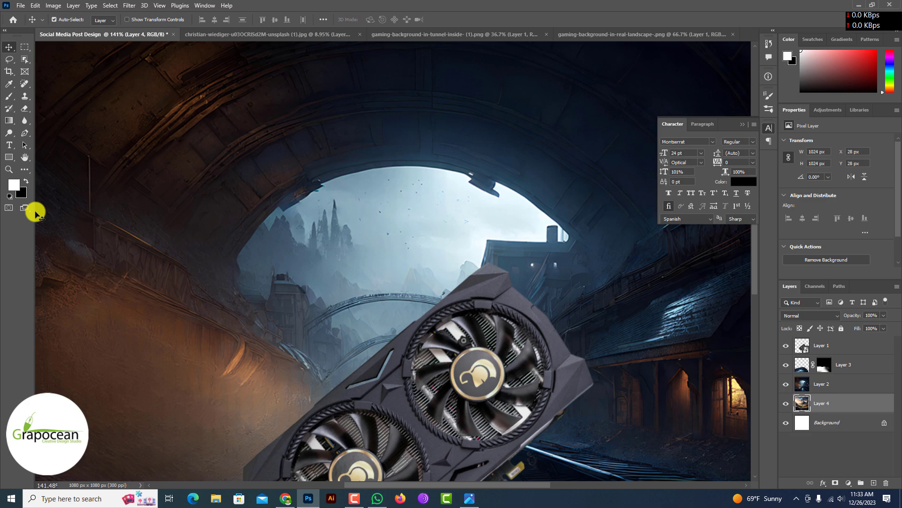
- Open Select and Mask for the tunnel layer and try a brush stroke over the sky opening, undoing it
left_click(60, 48)
left_click(110, 5)
left_click(141, 138)
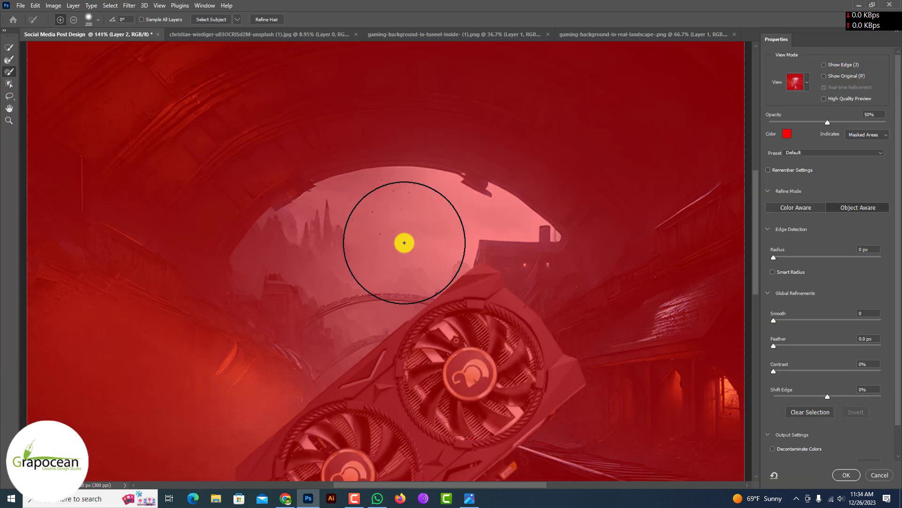
left_click_drag(402, 241, 389, 253)
key("ctrl+z")
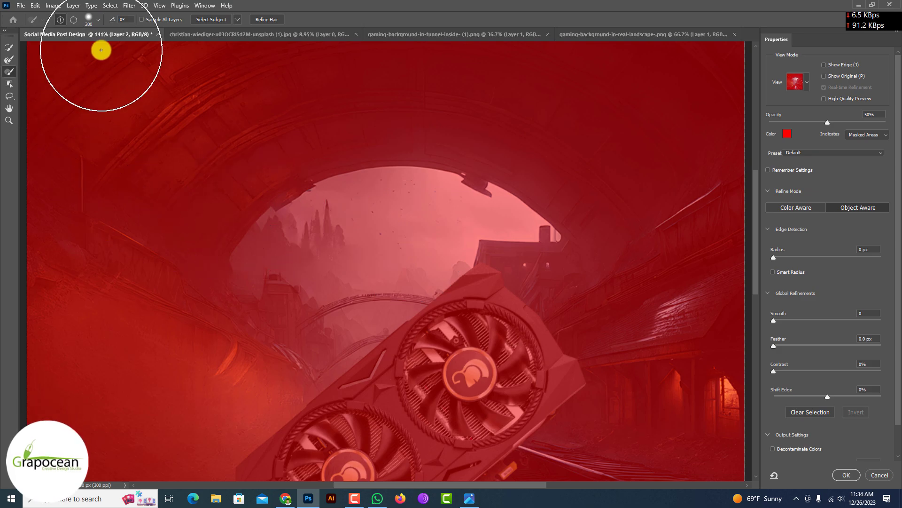
- Select the tunnel's sky opening with the Quick Selection tool, extending down past the arched bridge
left_click(9, 47)
left_click_drag(390, 244, 304, 221)
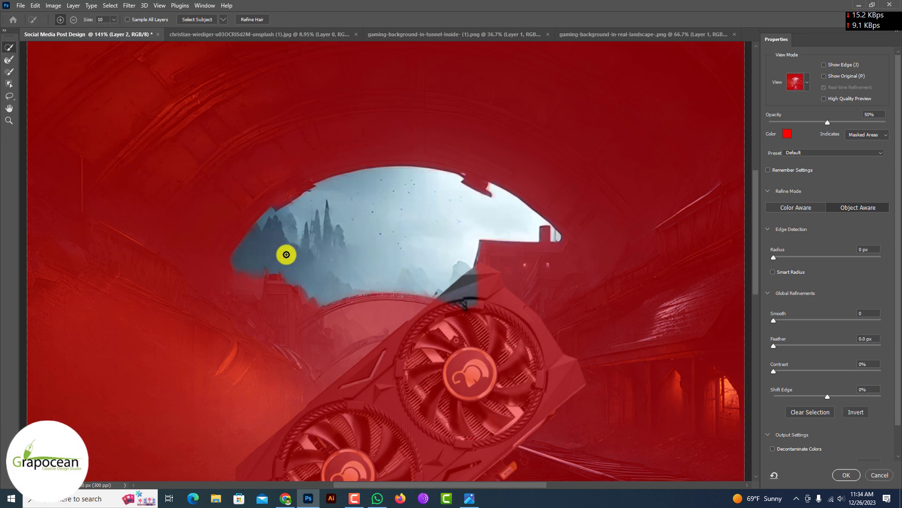
left_click_drag(378, 318, 339, 324)
scroll(425, 312, "down", 2)
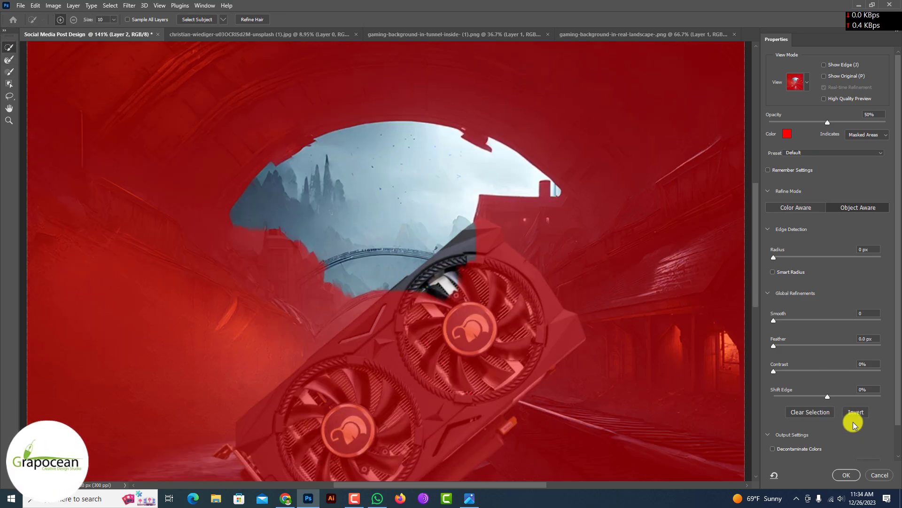
- Apply the Select and Mask result to the tunnel layer as a layer mask that hides the sky opening
scroll(841, 458, "down", 2)
left_click(846, 475)
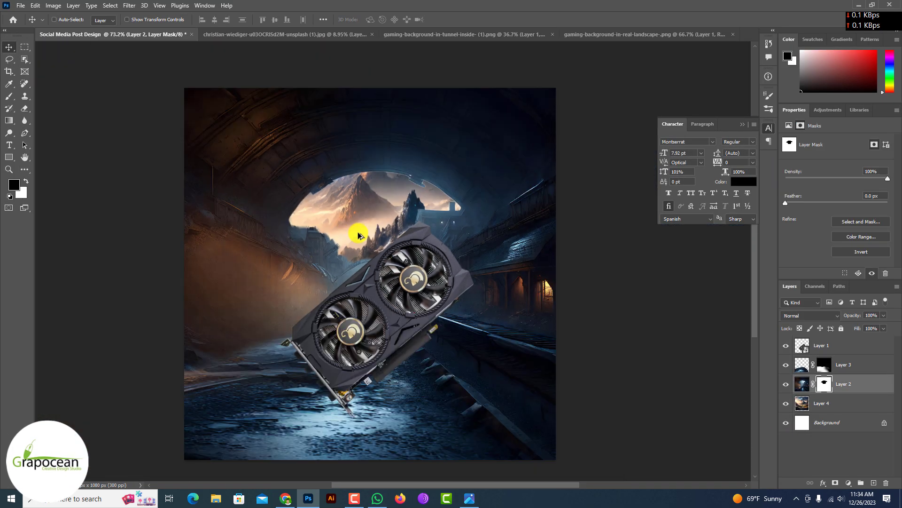
scroll(403, 253, "down", 3)
- Scale the mountain landscape layer to about 66.5% and position it so its peak sits inside the tunnel opening
left_click(843, 409)
key("ctrl+t")
left_click_drag(491, 375, 468, 324)
scroll(406, 214, "up", 4)
left_click_drag(375, 233, 375, 242)
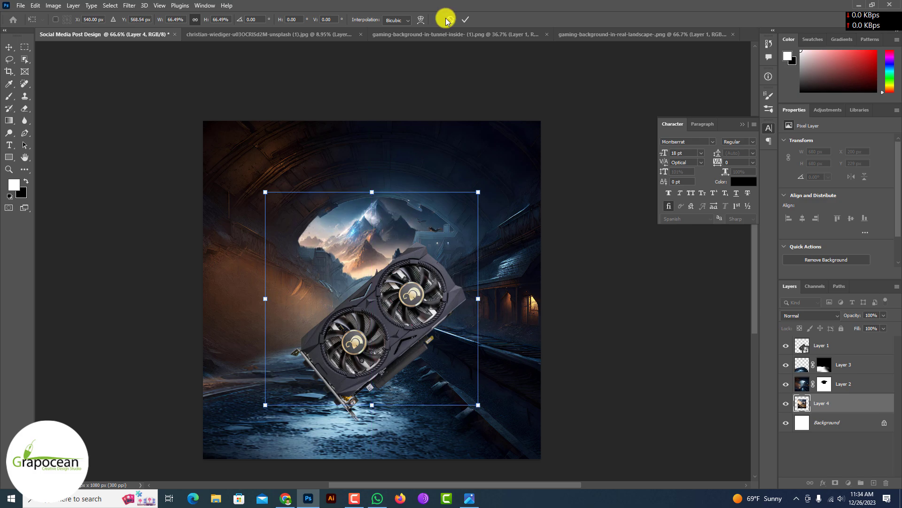
left_click(466, 20)
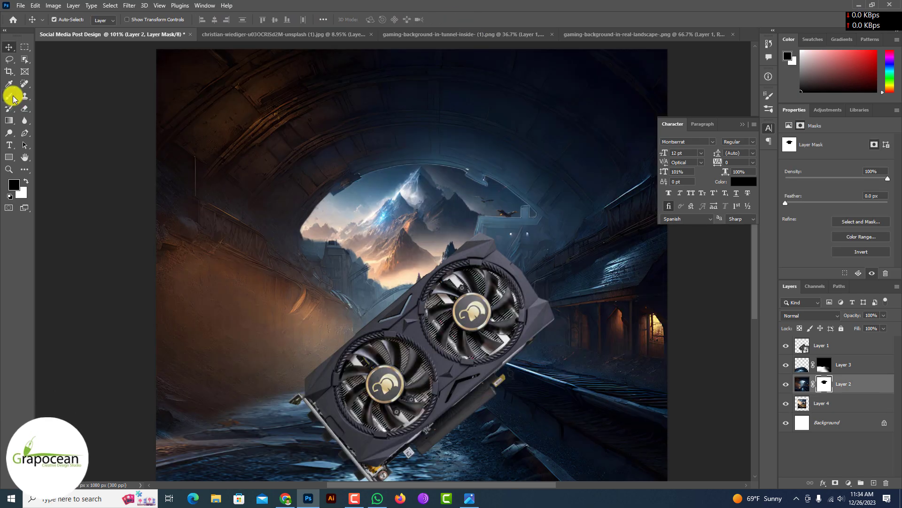
- Paint black on the tunnel layer's mask with a 175 px soft brush, widening the opening along its lower-left and right edges
scroll(383, 261, "up", 2)
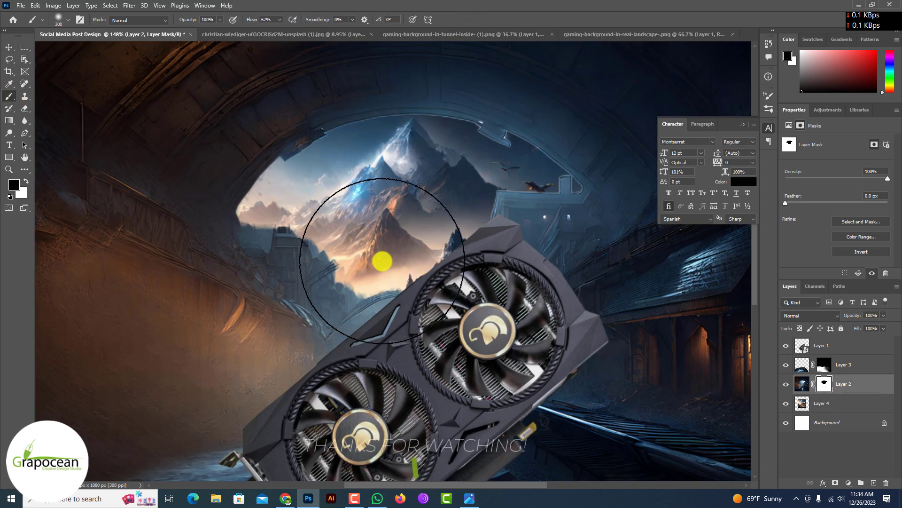
key("[")
key("[")
key("[")
mouse_move(338, 264)
left_mouse_down()
mouse_move(302, 242)
mouse_move(318, 258)
mouse_move(238, 248)
mouse_move(316, 292)
mouse_move(201, 320)
left_mouse_up()
key("x")
key("x")
mouse_move(536, 209)
left_mouse_down()
mouse_move(521, 214)
mouse_move(540, 229)
mouse_move(556, 226)
mouse_move(517, 286)
left_mouse_up()
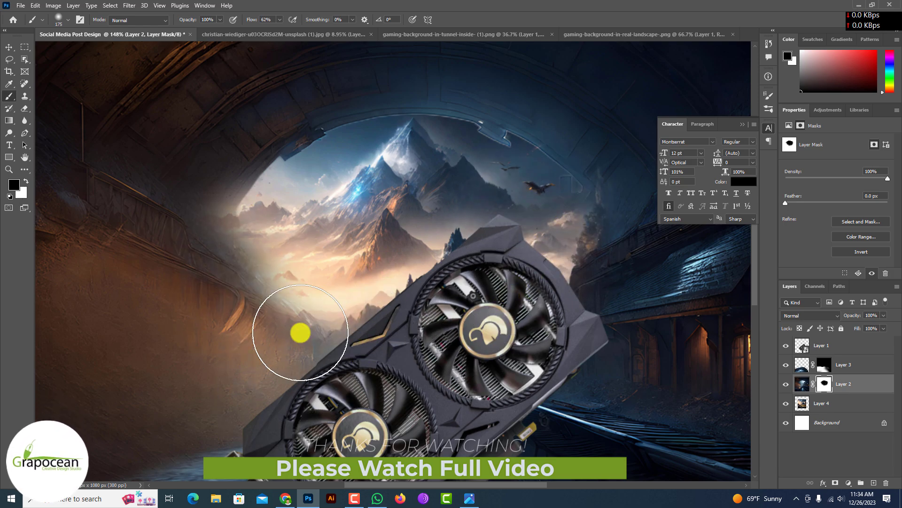
mouse_move(300, 332)
left_mouse_down()
mouse_move(300, 312)
mouse_move(531, 309)
mouse_move(574, 220)
left_mouse_up()
- Try a black mask stroke on the tunnel ceiling above the opening, undoing it
key("x")
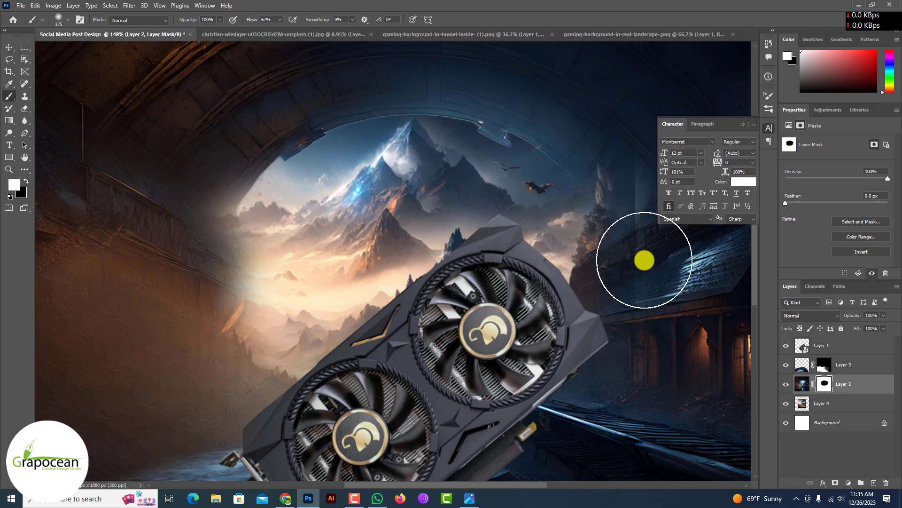
scroll(645, 260, "down", 3)
key("x")
left_click_drag(604, 169, 563, 179)
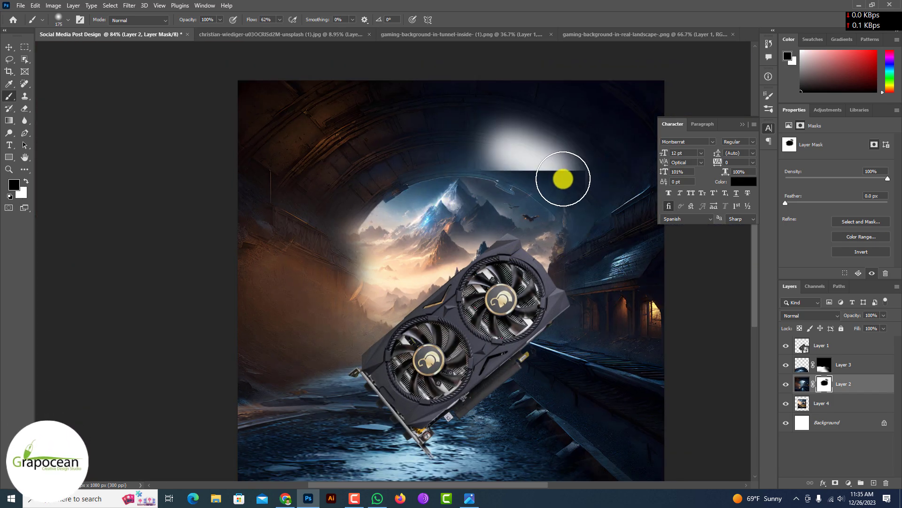
key("ctrl+z")
scroll(494, 332, "down", 3)
scroll(374, 240, "up", 2)
- Paint white on the tunnel layer's mask to bring back the tunnel wall along the opening's lower-left edge
key("x")
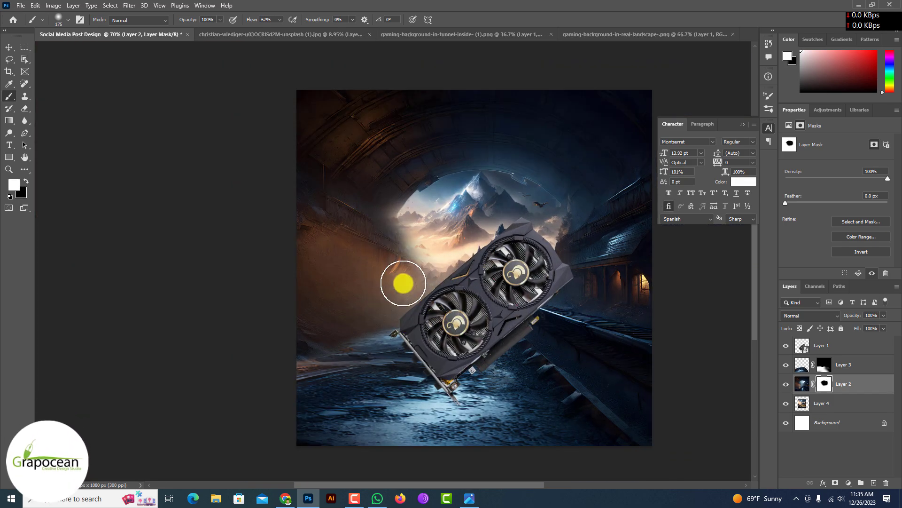
mouse_move(403, 284)
left_mouse_down()
mouse_move(391, 255)
mouse_move(428, 297)
mouse_move(382, 232)
mouse_move(447, 231)
left_mouse_up()
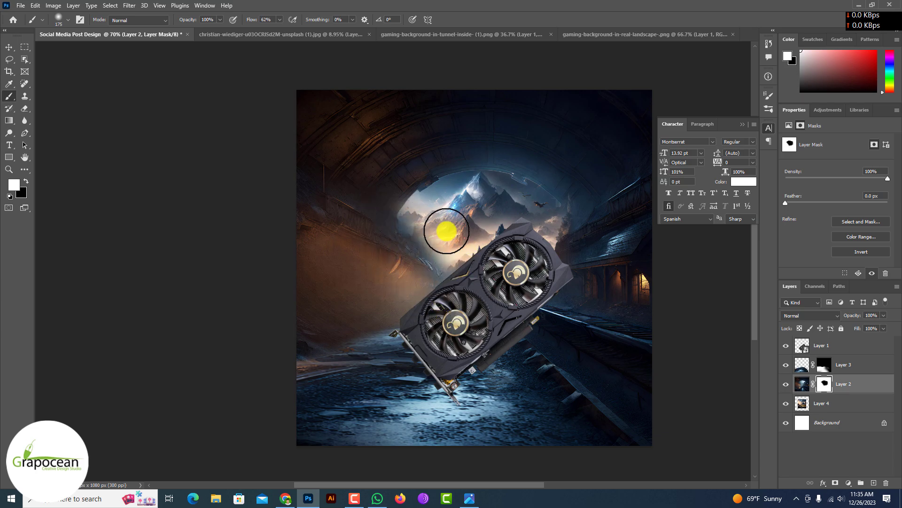
key("x")
scroll(465, 361, "down", 3)
scroll(521, 338, "up", 2)
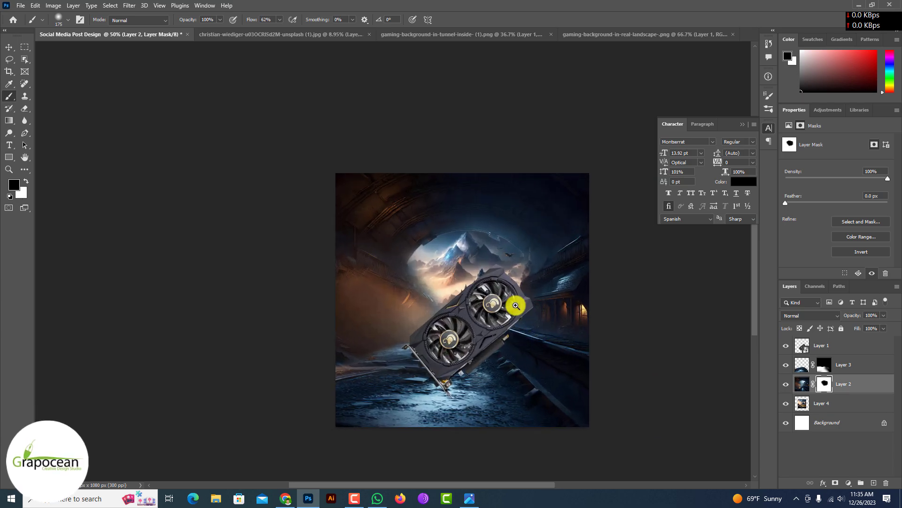
scroll(515, 306, "up", 2)
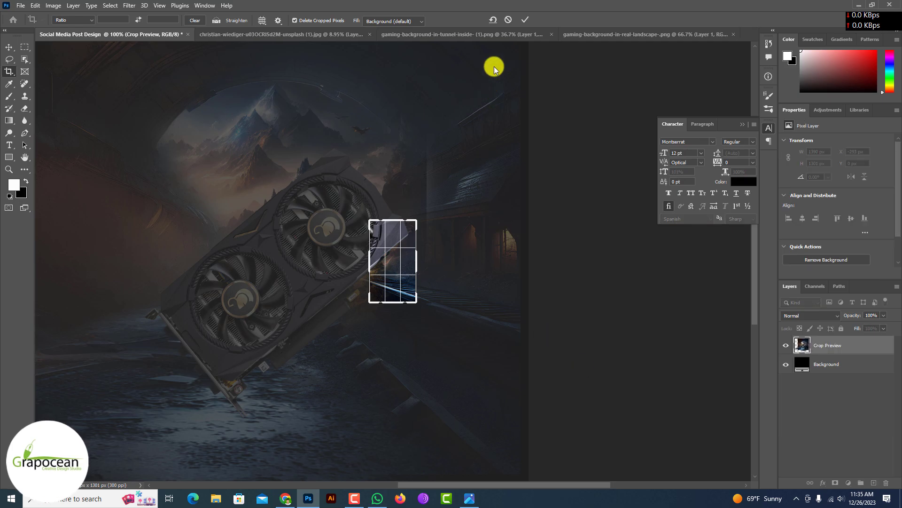
left_click(509, 19)
left_click(9, 47)
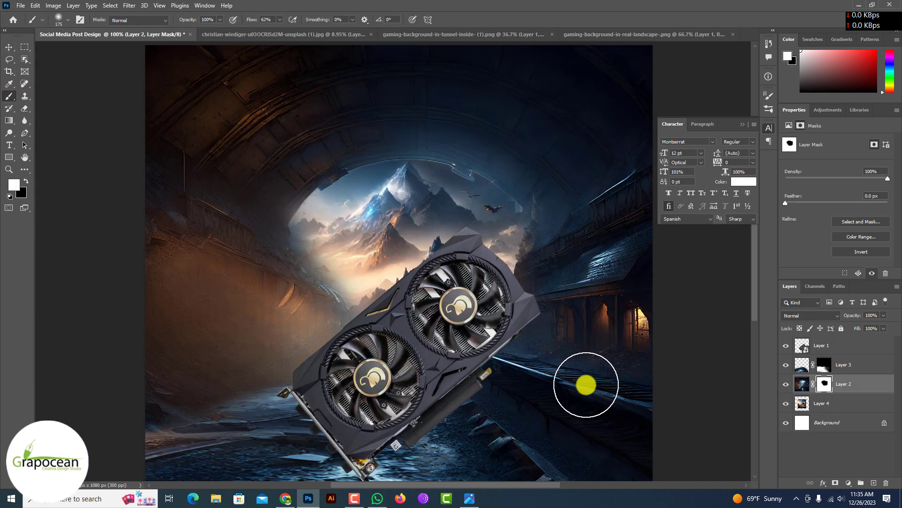
- Try a black mask stroke over the tunnel wall at the opening's lower-left edge, undoing it
scroll(588, 438, "down", 1)
scroll(381, 329, "up", 2)
key("x")
left_click_drag(316, 262, 375, 362)
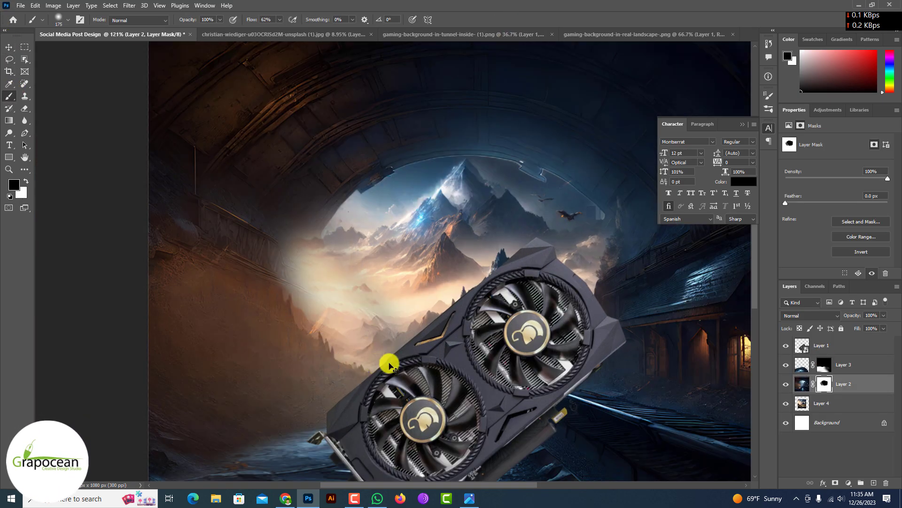
key("ctrl+z")
- Paint the tunnel's lower-left ruins back in white, and blend in its bridge and misty sky at 56% opacity and 31% flow
key("x")
mouse_move(348, 264)
left_mouse_down()
mouse_move(300, 295)
mouse_move(401, 281)
mouse_move(411, 286)
mouse_move(422, 352)
left_mouse_up()
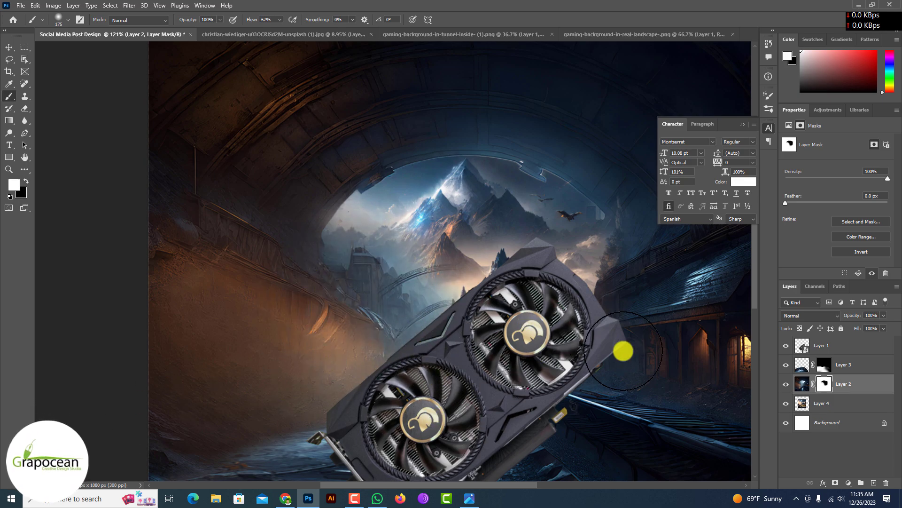
left_click_drag(194, 20, 172, 20)
mouse_move(470, 305)
left_mouse_down()
mouse_move(524, 255)
mouse_move(562, 280)
left_mouse_up()
scroll(407, 329, "down", 6)
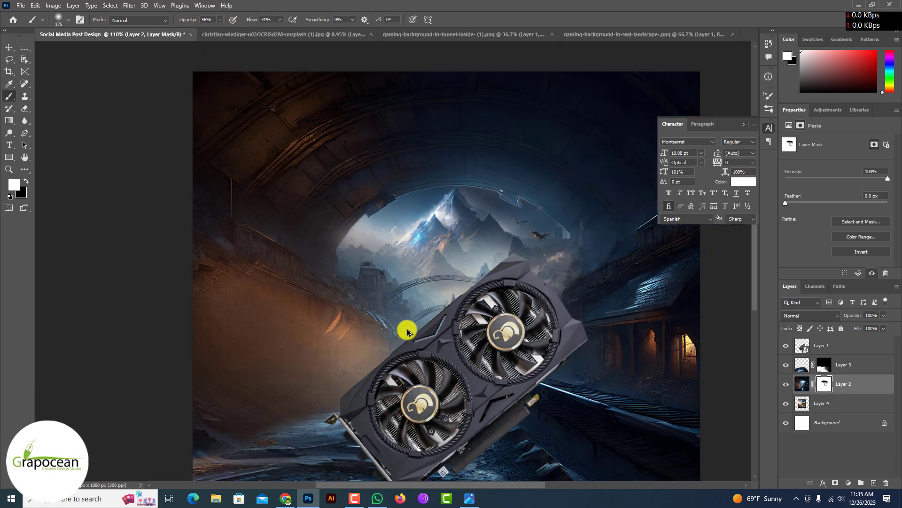
scroll(453, 279, "up", 3)
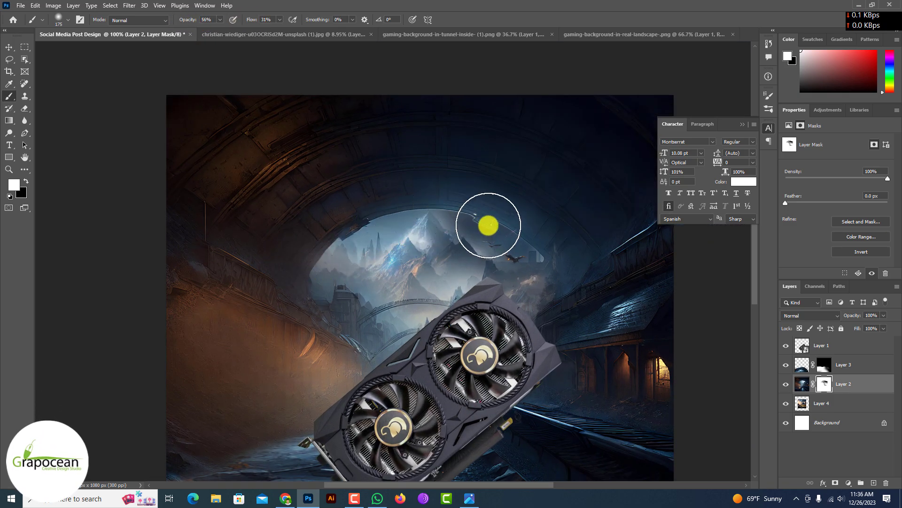
scroll(484, 320, "up", 1)
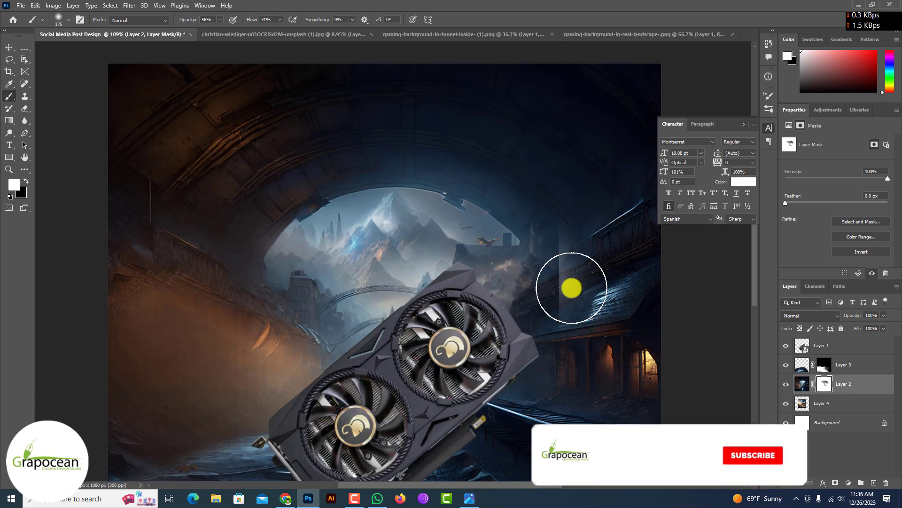
scroll(517, 390, "down", 5)
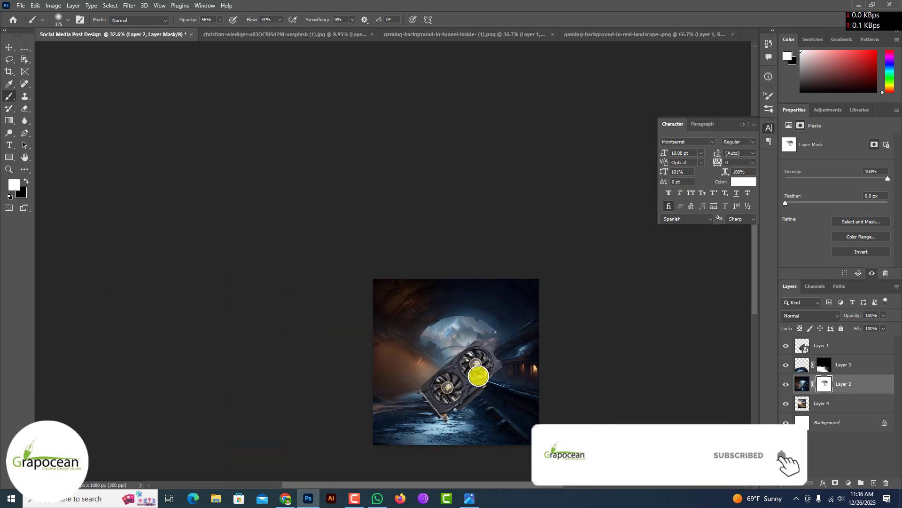
scroll(460, 327, "up", 7)
key("x")
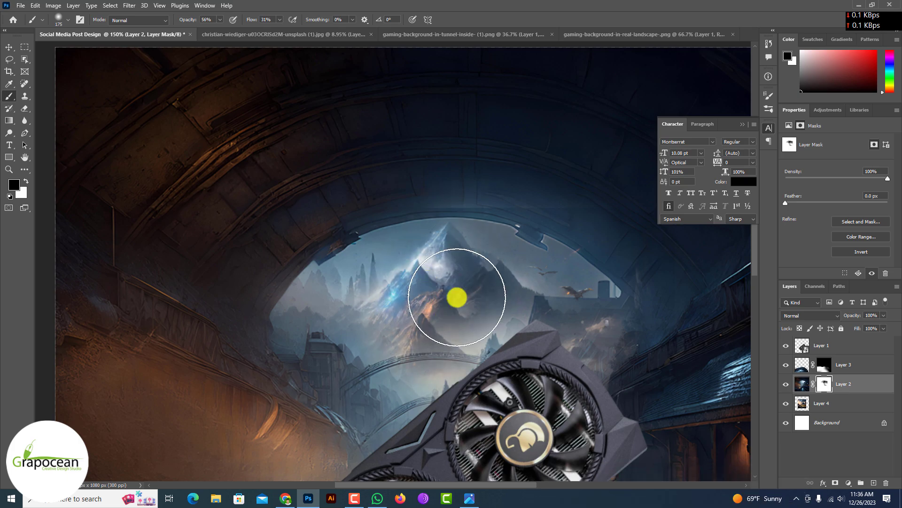
scroll(451, 355, "down", 8)
scroll(467, 326, "up", 3)
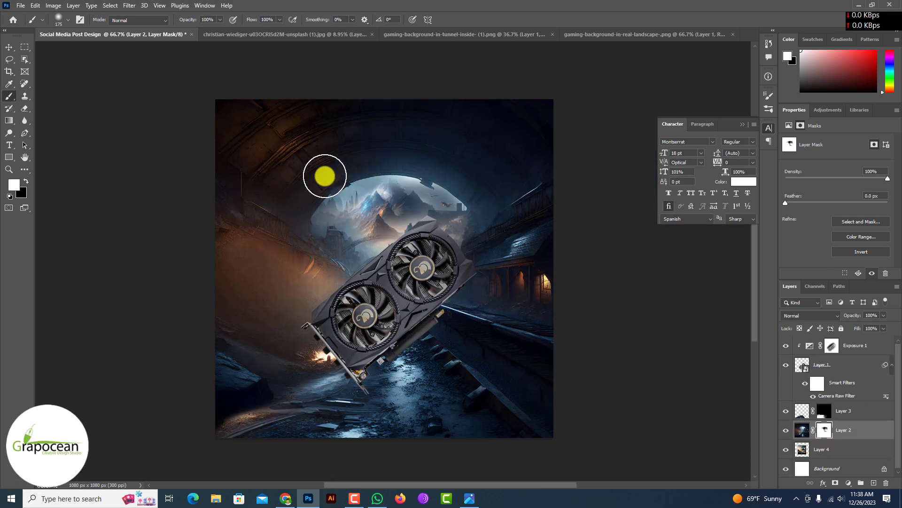
- Retouch the tunnel layer's mask with the brush at 100% opacity and flow, revealing more of the mountains around the bridge
left_click_drag(323, 176, 408, 162)
key("ctrl+z")
key("x")
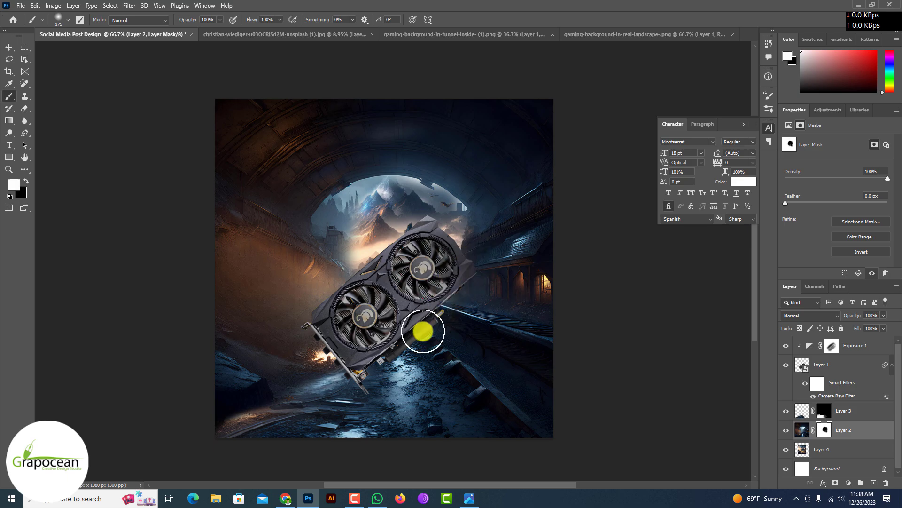
key("x")
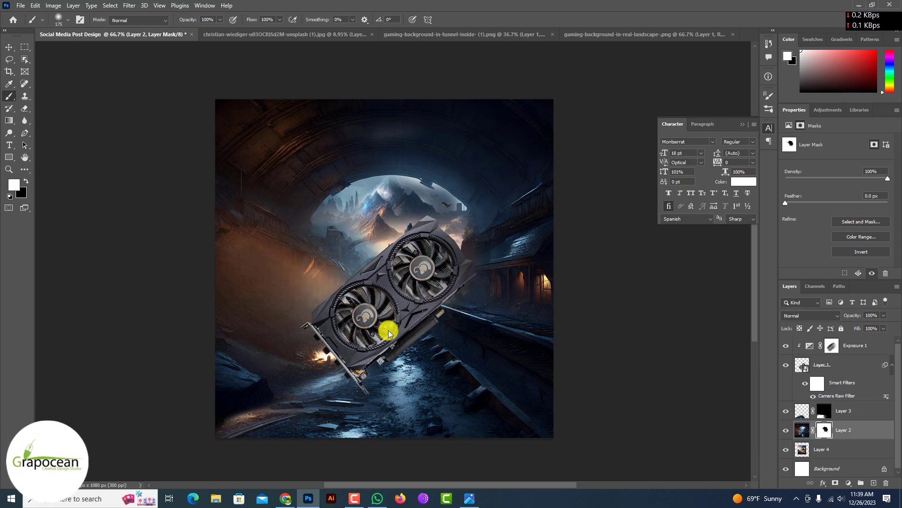
scroll(416, 332, "down", 3)
scroll(419, 301, "up", 3)
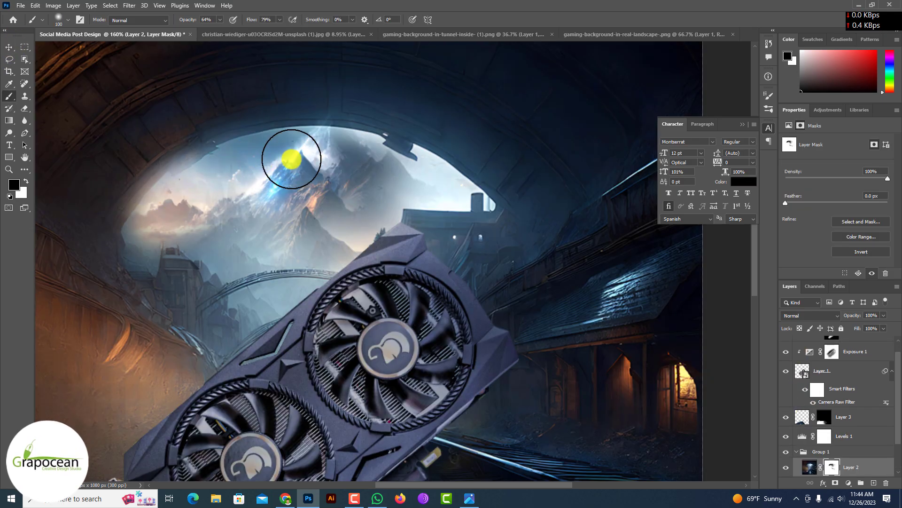
key("c")
left_click(514, 19)
scroll(270, 244, "down", 4)
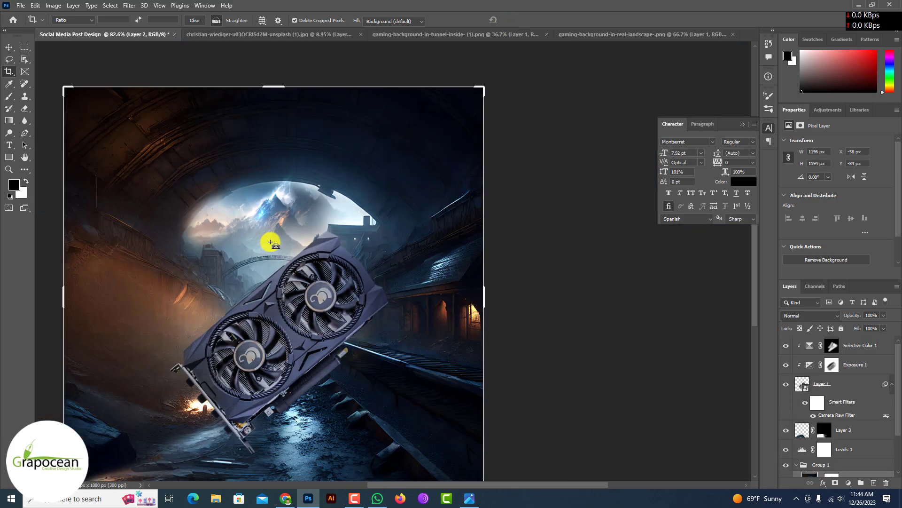
scroll(245, 235, "up", 2)
left_click(9, 47)
- Examine how the tunnel opening blends with the mountains and the bridge, both close up and across the whole composition
scroll(436, 258, "down", 3)
left_click_drag(374, 290, 392, 289)
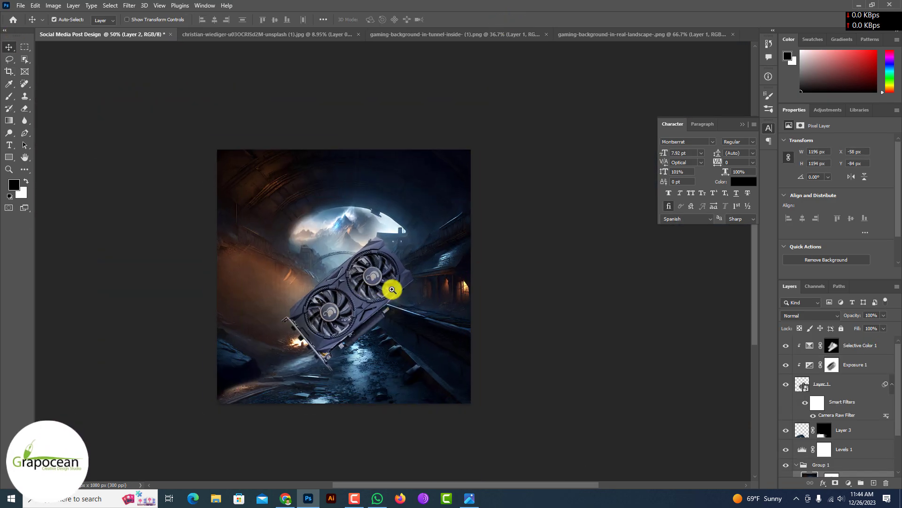
scroll(336, 322, "up", 1)
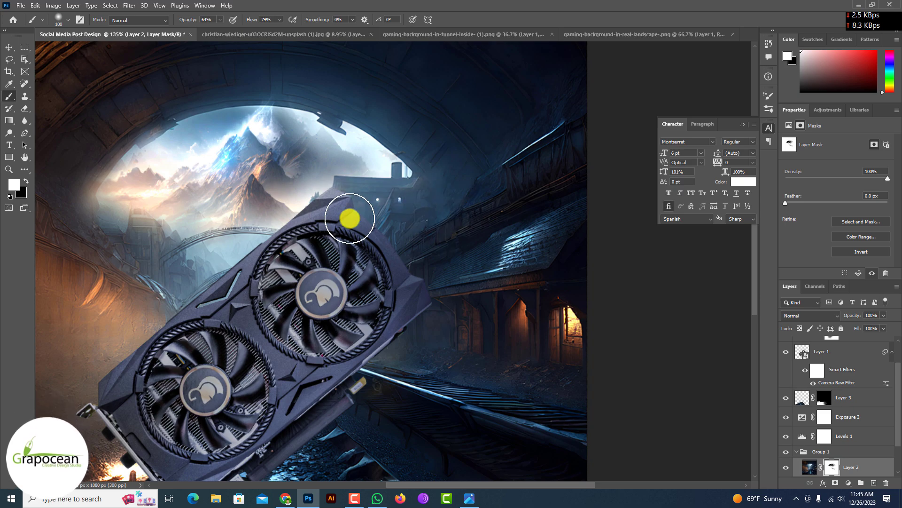
scroll(351, 216, "down", 3)
scroll(375, 268, "down", 2)
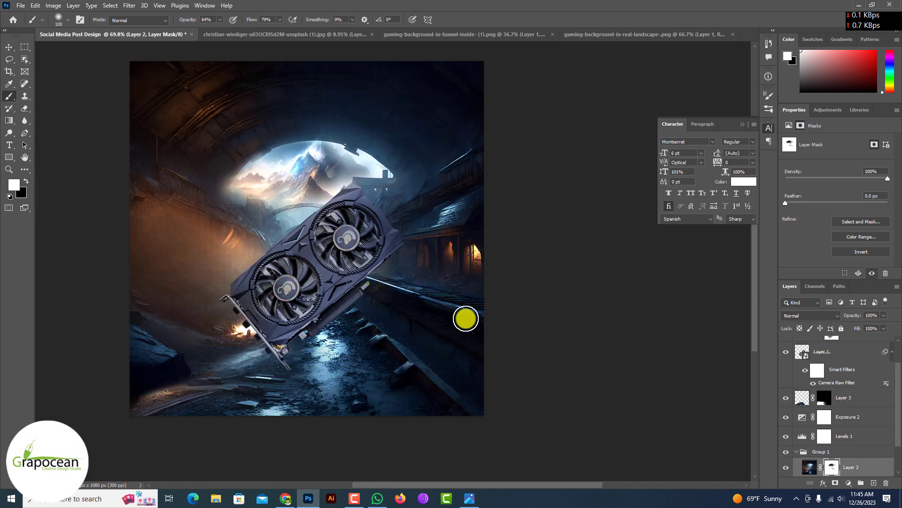
scroll(299, 210, "up", 5)
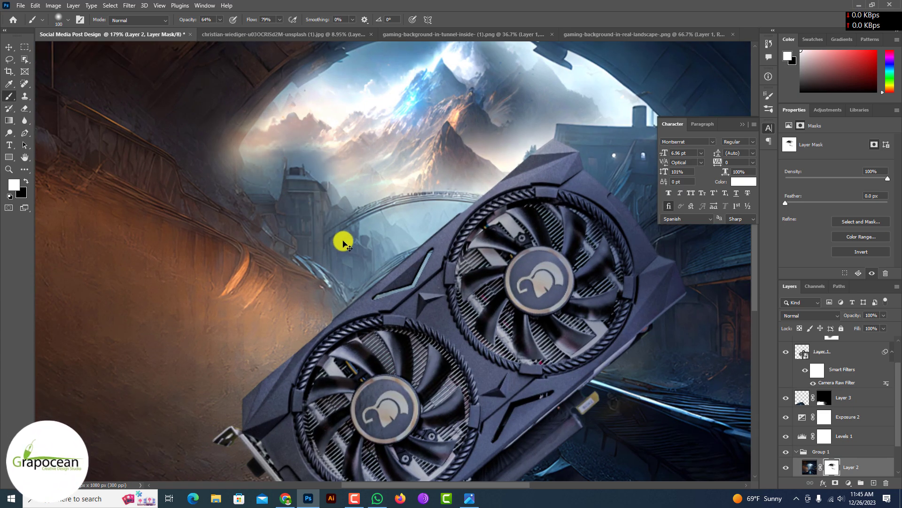
scroll(342, 238, "down", 7)
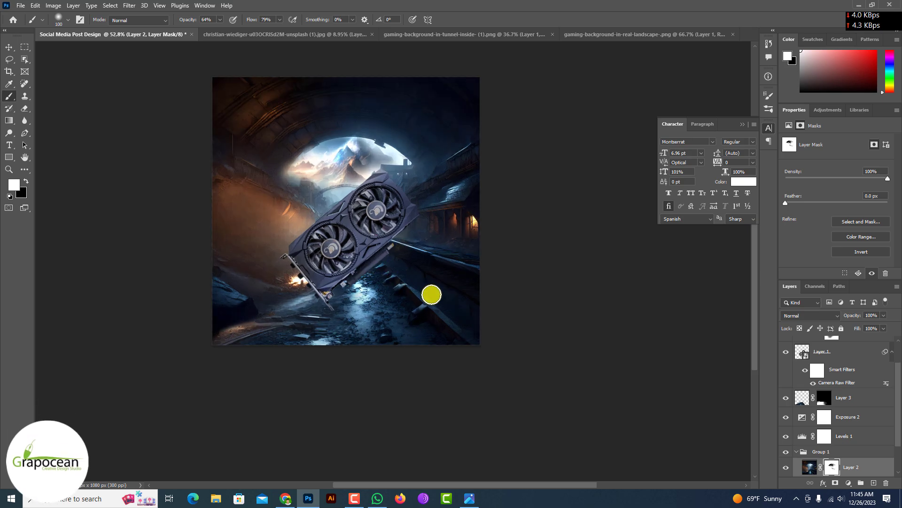
scroll(359, 174, "up", 5)
- Paint black on the tunnel layer's mask beside the mountain peak with a 100 px brush at 64% opacity and 79% flow
key("x")
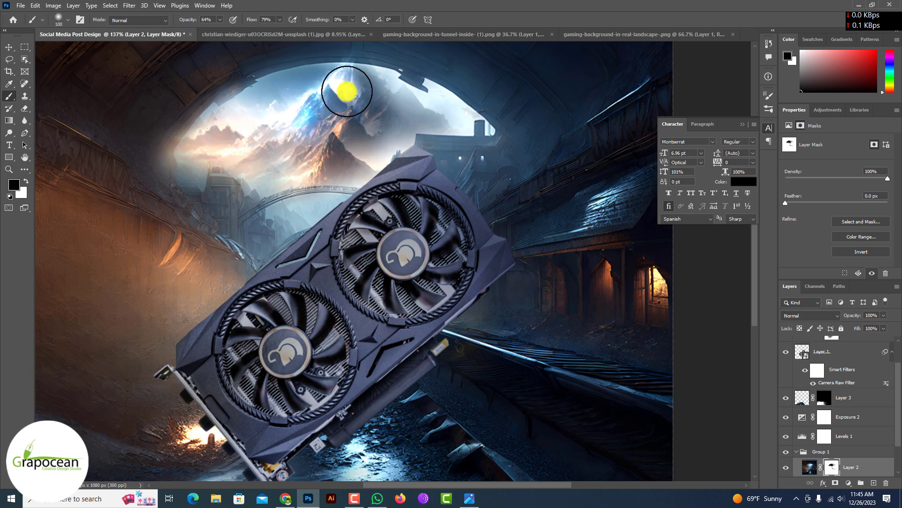
scroll(363, 124, "up", 2)
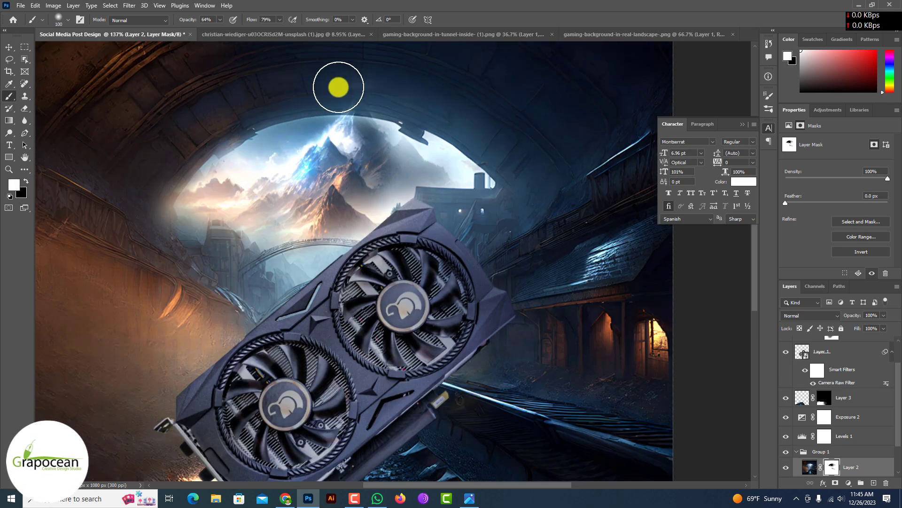
scroll(318, 198, "up", 3)
key("x")
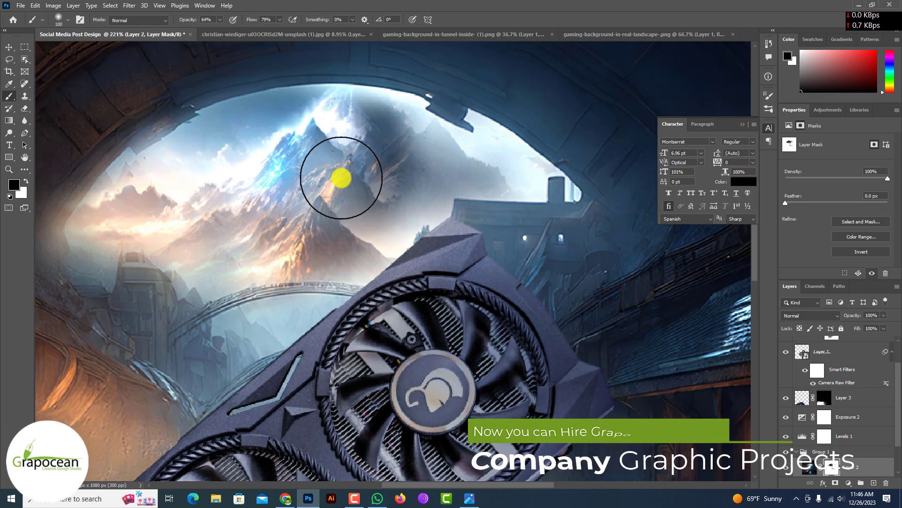
mouse_move(409, 174)
left_mouse_down()
mouse_move(402, 205)
mouse_move(331, 225)
mouse_move(432, 183)
mouse_move(458, 211)
left_mouse_up()
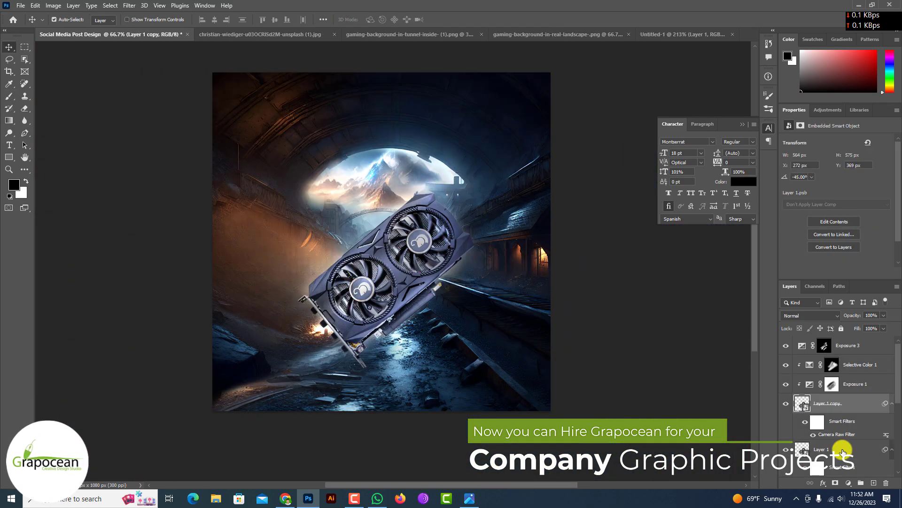
- Move the card copy on Layer 1 beneath the main graphics card, rotate it to -12.90°, and try it flipped horizontally
key("ctrl+t")
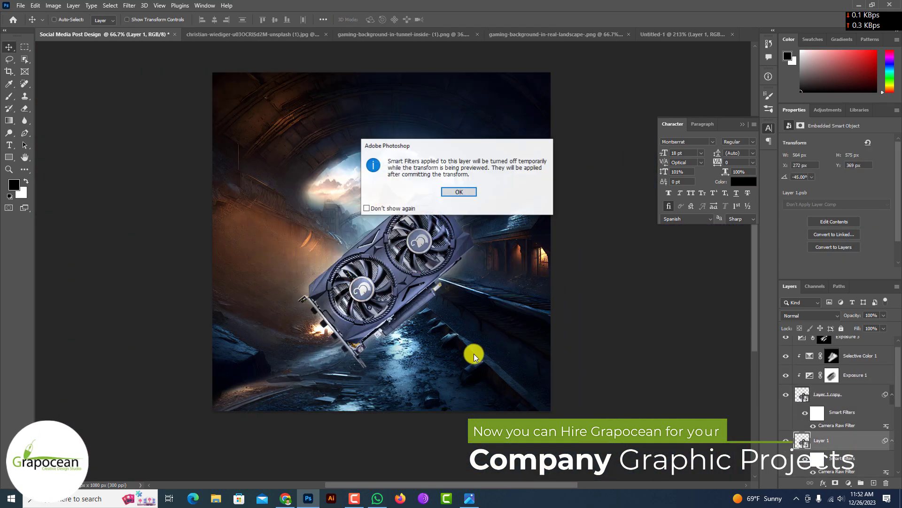
key("Return")
left_click_drag(428, 267, 437, 320)
left_click_drag(504, 314, 502, 370)
left_click_drag(427, 333, 478, 398)
right_click(473, 385)
left_click(506, 373)
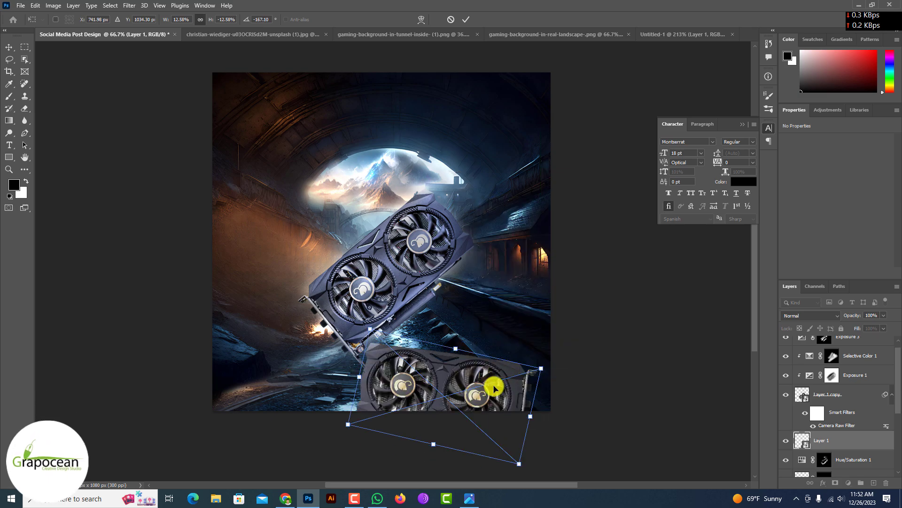
right_click(494, 379)
left_click(516, 365)
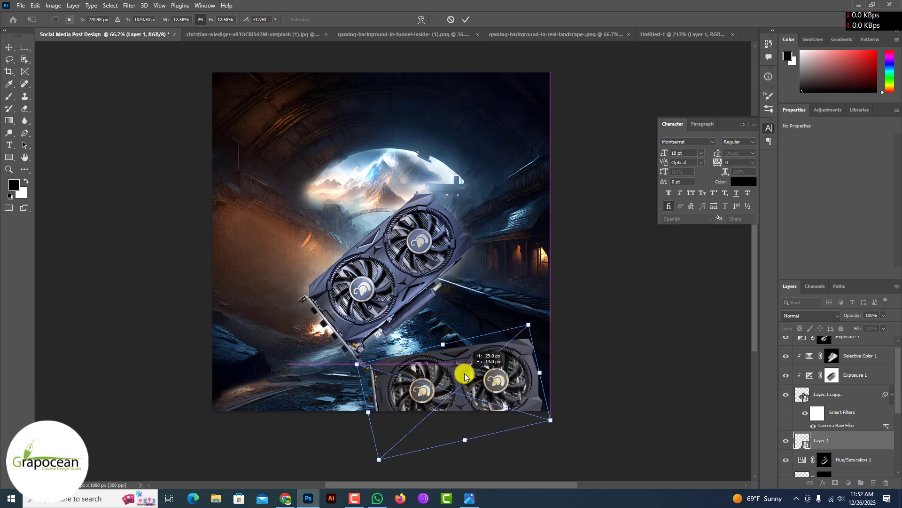
- Scale the card copy to 12.04% and place it near the canvas's lower edge, just below the main card's bottom corner
mouse_move(536, 377)
left_mouse_down()
mouse_move(447, 366)
mouse_move(520, 374)
left_mouse_up()
key("ctrl+z")
left_click_drag(481, 400, 511, 409)
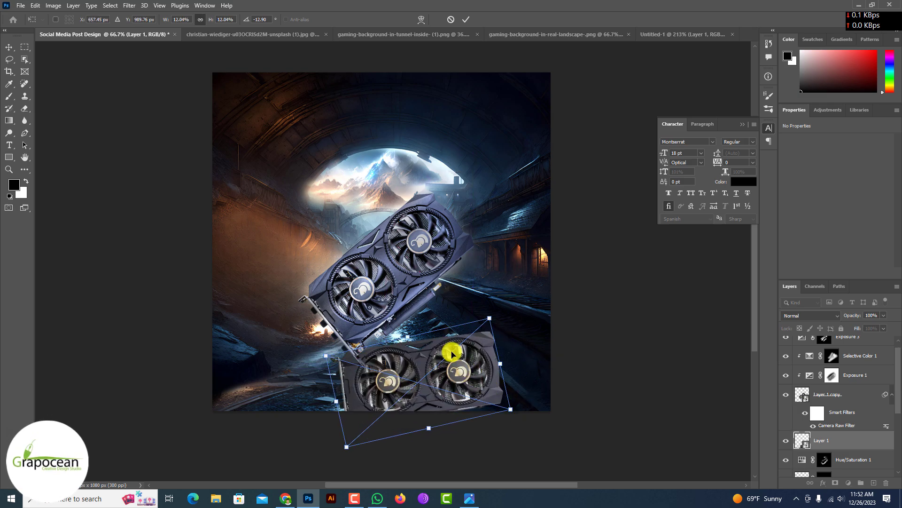
left_click_drag(452, 352, 483, 363)
key("Return")
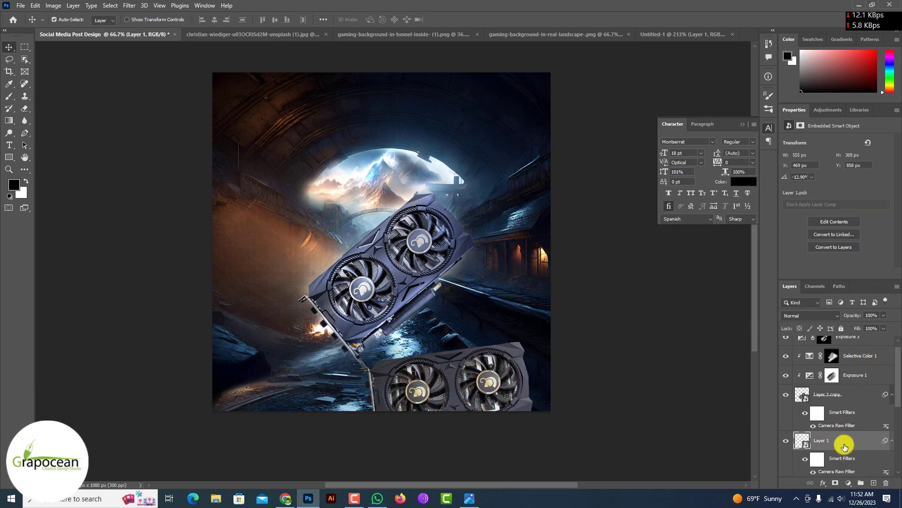
- Apply a solid black Color Overlay in Normal mode at 100% opacity to the card copy on Layer 1
right_click(844, 440)
left_click(841, 51)
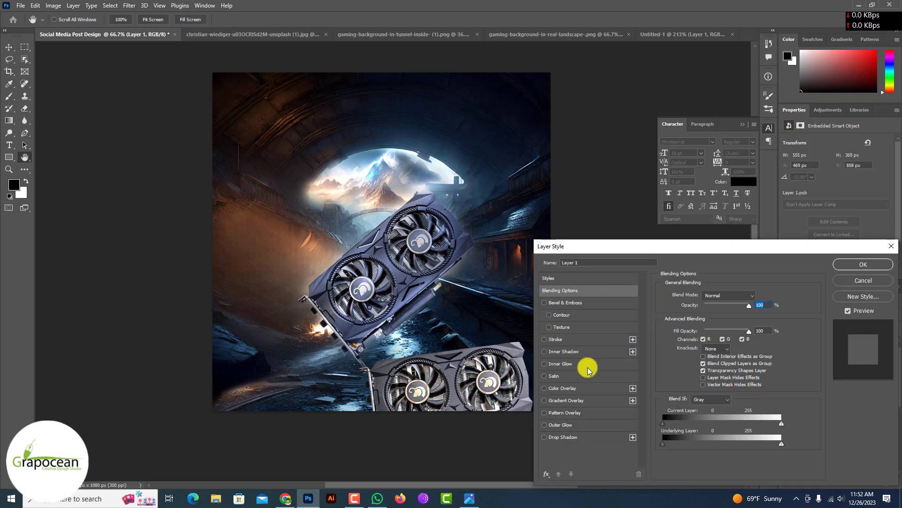
left_click(569, 388)
left_click(757, 295)
left_click(466, 238)
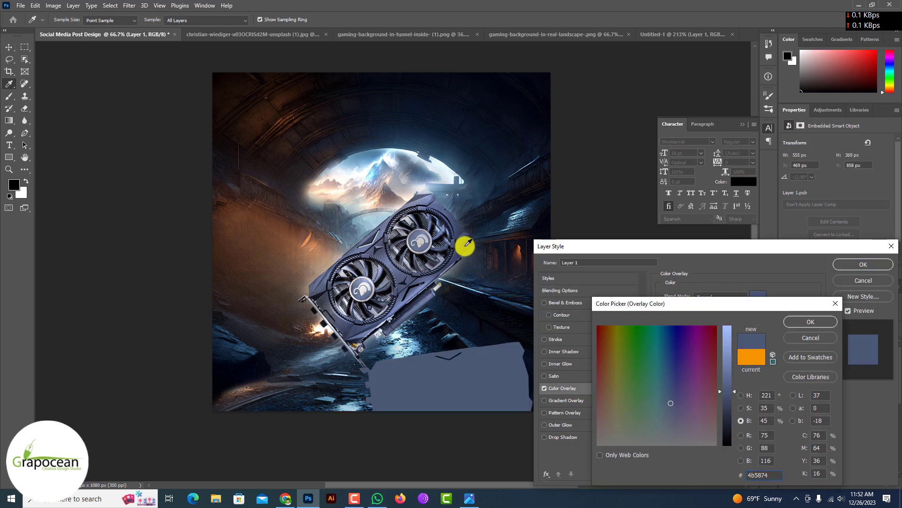
left_click_drag(733, 423, 723, 485)
left_click(810, 321)
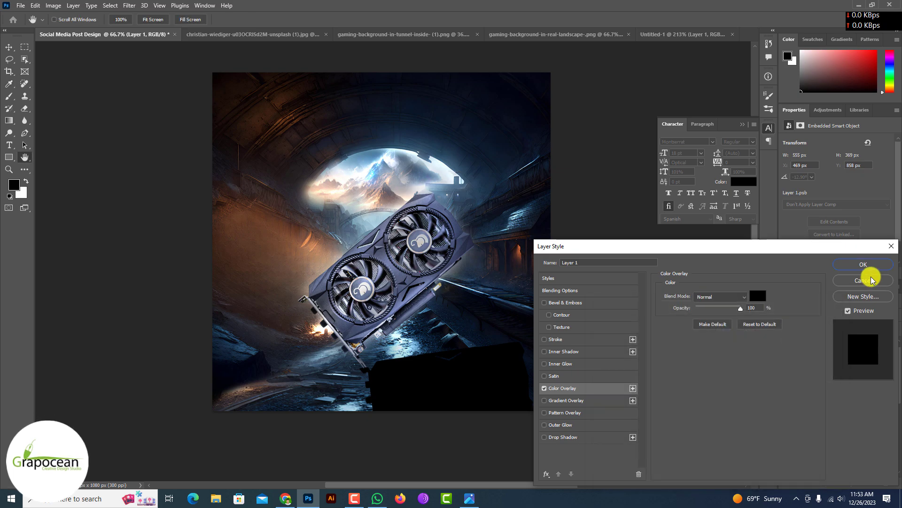
left_click(864, 264)
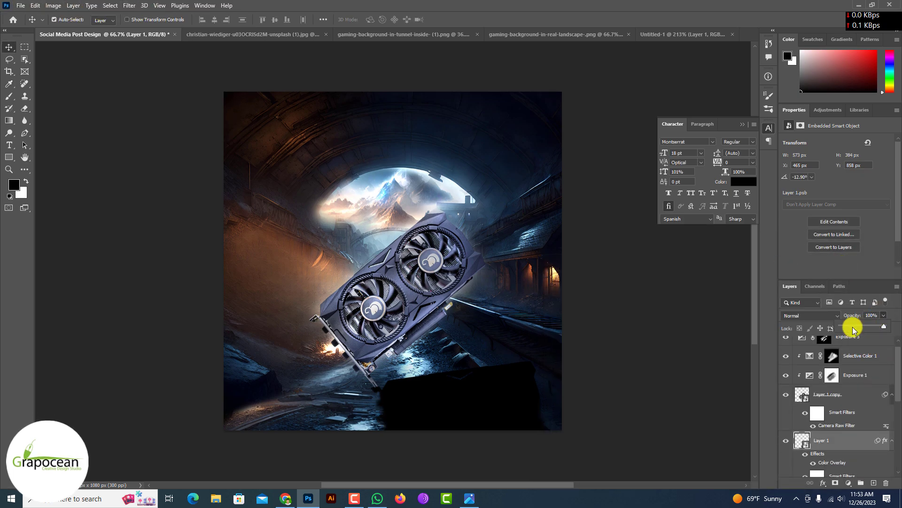
- Paint white on Layer 1's mask below the card with a 100 px brush at 64% opacity and 79% flow, revealing a soft shadow
left_click_drag(853, 328, 862, 326)
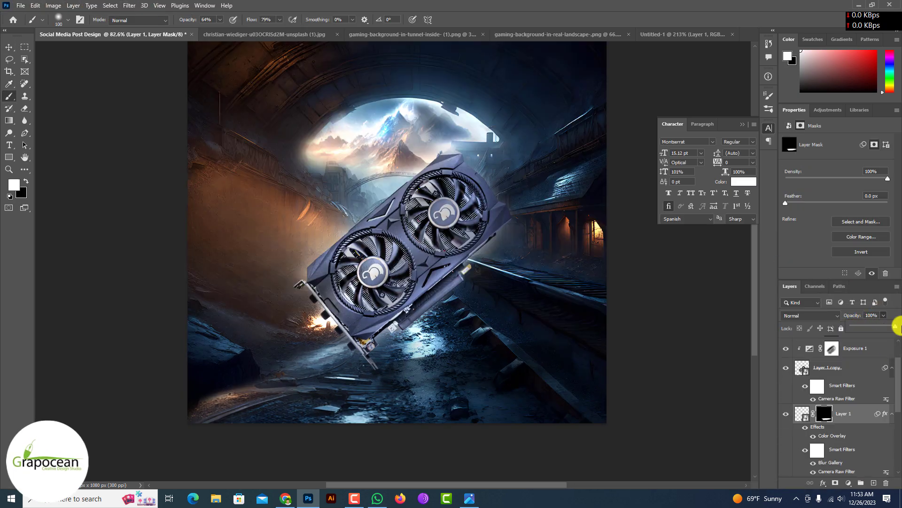
mouse_move(423, 371)
left_mouse_down()
mouse_move(511, 403)
mouse_move(545, 346)
mouse_move(492, 359)
left_mouse_up()
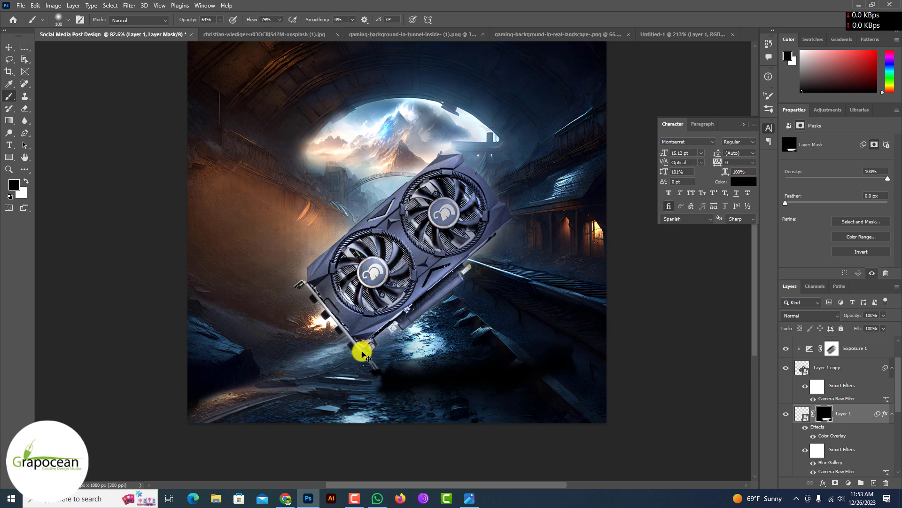
scroll(556, 330, "down", 3)
scroll(502, 383, "up", 4)
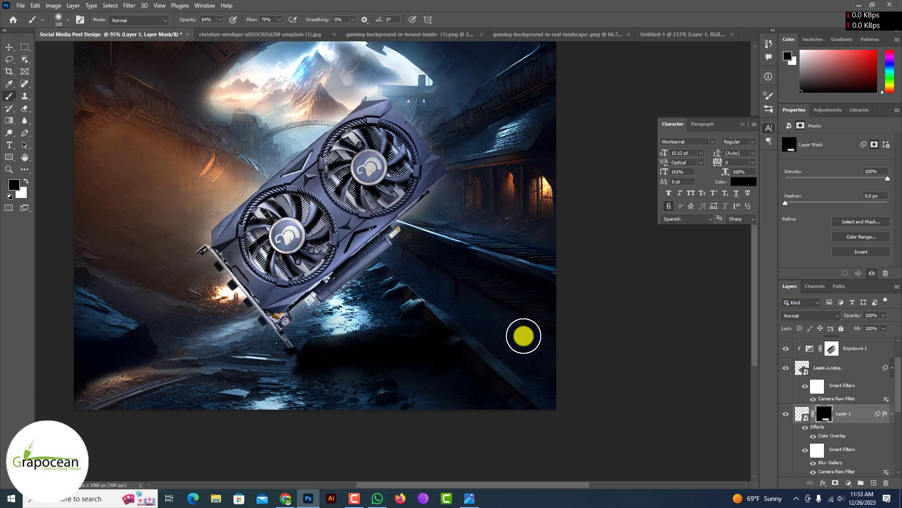
scroll(566, 404, "down", 4)
scroll(549, 405, "up", 4)
- Try a lower opacity for the shadow layer and check the shadow against the whole composition
left_click(883, 315)
left_click_drag(886, 325, 876, 326)
scroll(545, 352, "down", 3)
scroll(545, 354, "down", 2)
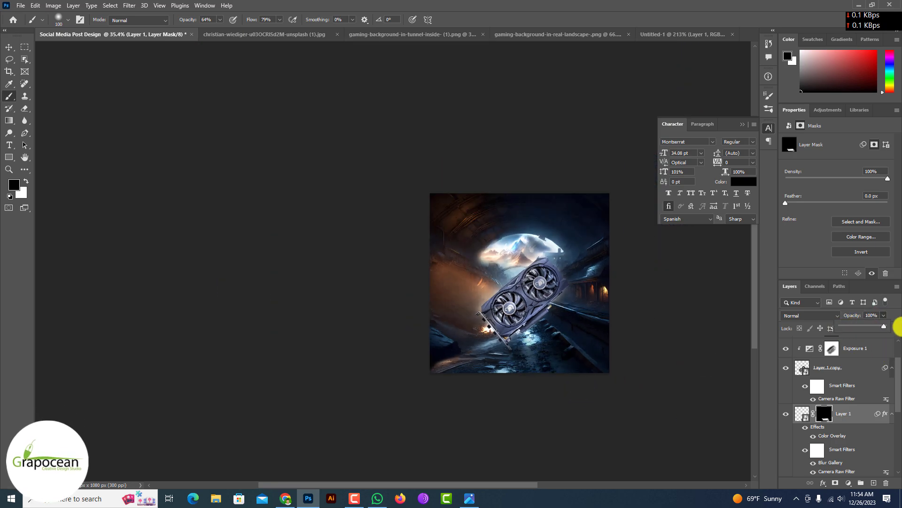
scroll(549, 359, "up", 5)
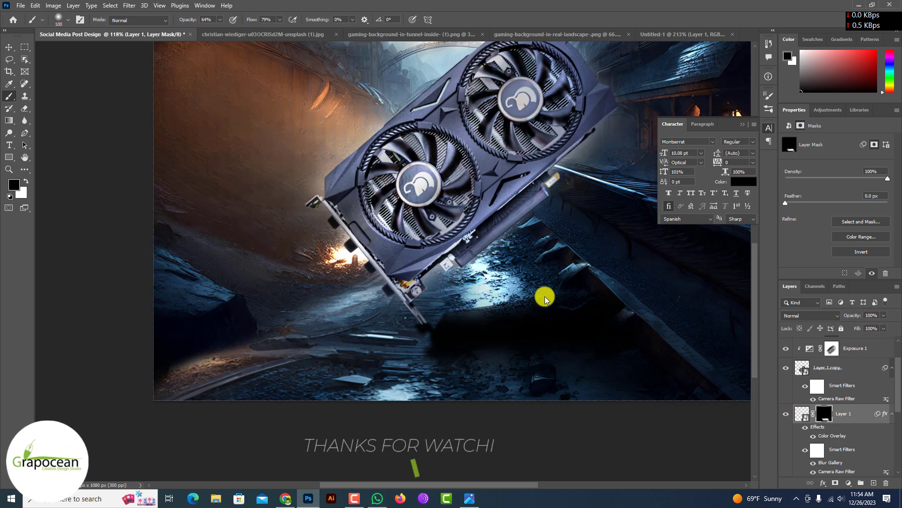
scroll(528, 391, "down", 2)
scroll(444, 376, "up", 2)
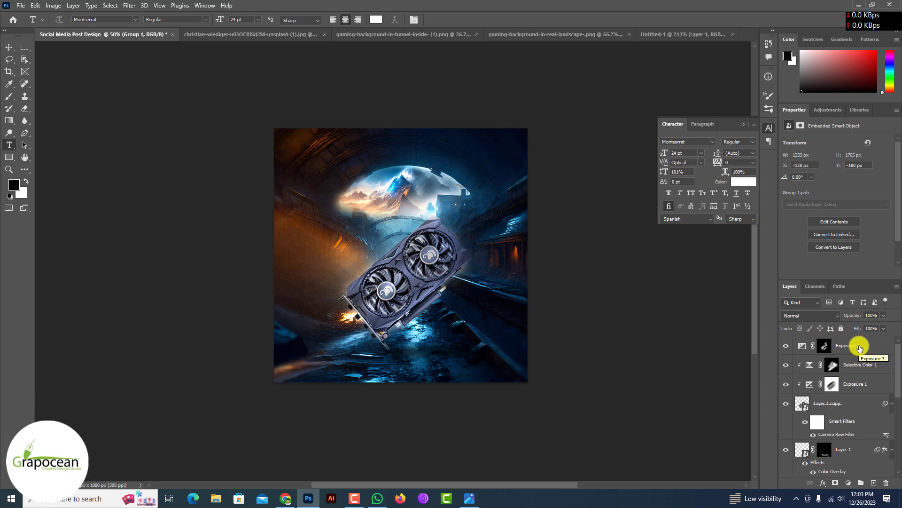
- Add the white text "Gallardo" above all layers in Helvetica Bold at 30 pt, centred above the tunnel opening
left_click(855, 346)
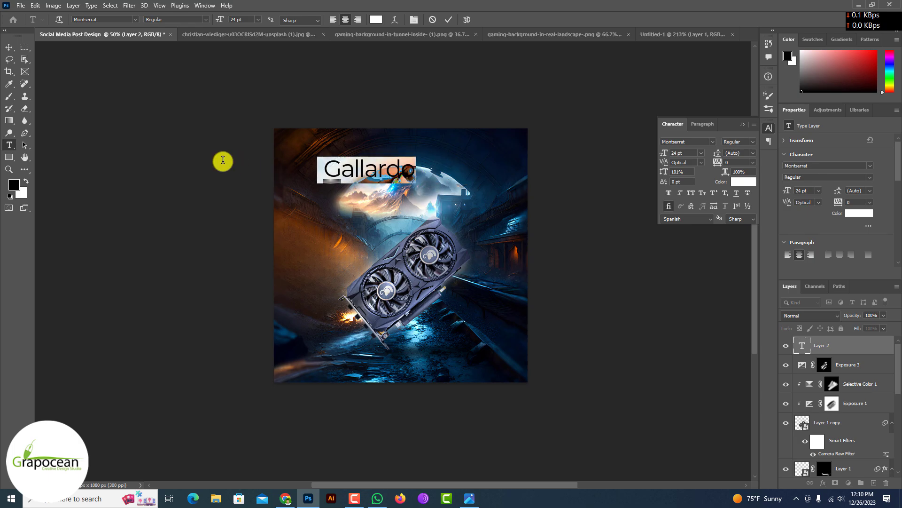
left_click(135, 19)
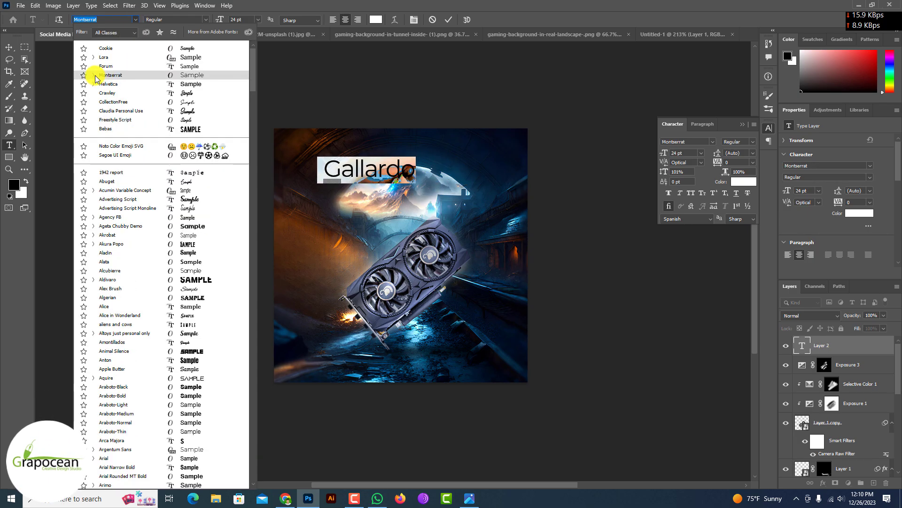
left_click(184, 88)
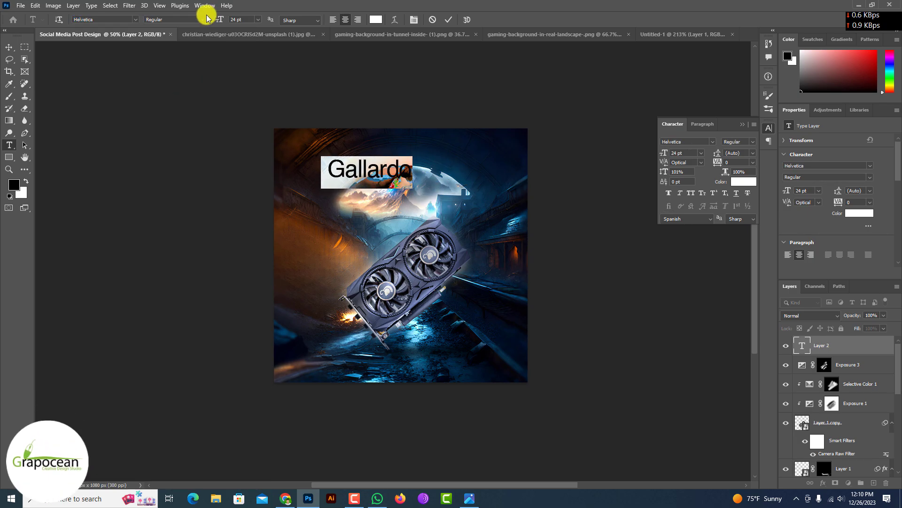
left_click(195, 44)
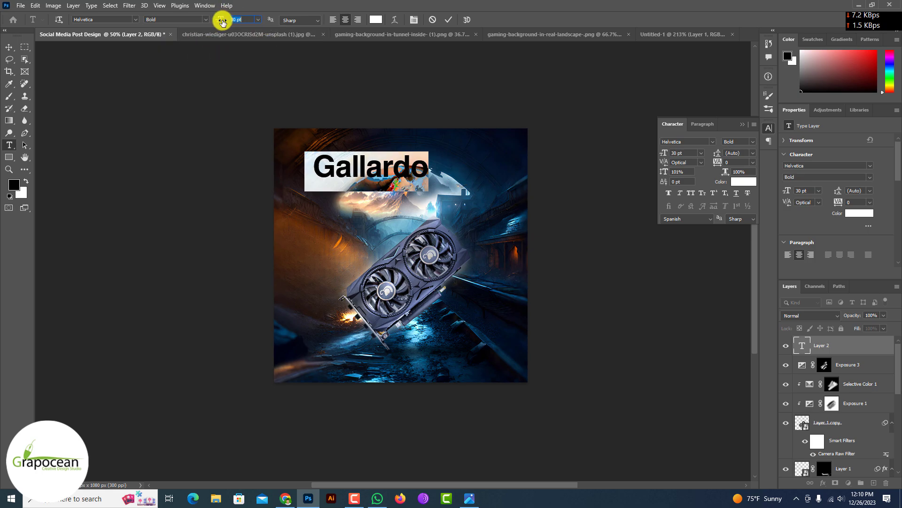
left_click(9, 47)
scroll(371, 188, "up", 3)
left_click_drag(418, 164, 455, 145)
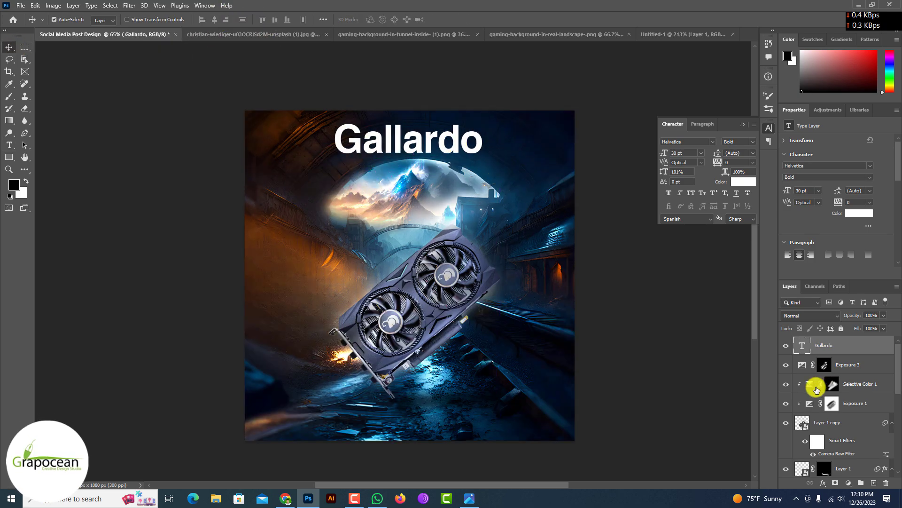
- Shift the graphics card and tunnel scene together about 90 px down and slightly left, and nudge "Gallardo" down
scroll(543, 356, "down", 2)
left_click_drag(564, 423, 368, 267)
left_click_drag(479, 289, 474, 303)
left_click(592, 368)
scroll(505, 306, "up", 1)
left_click_drag(475, 223, 476, 230)
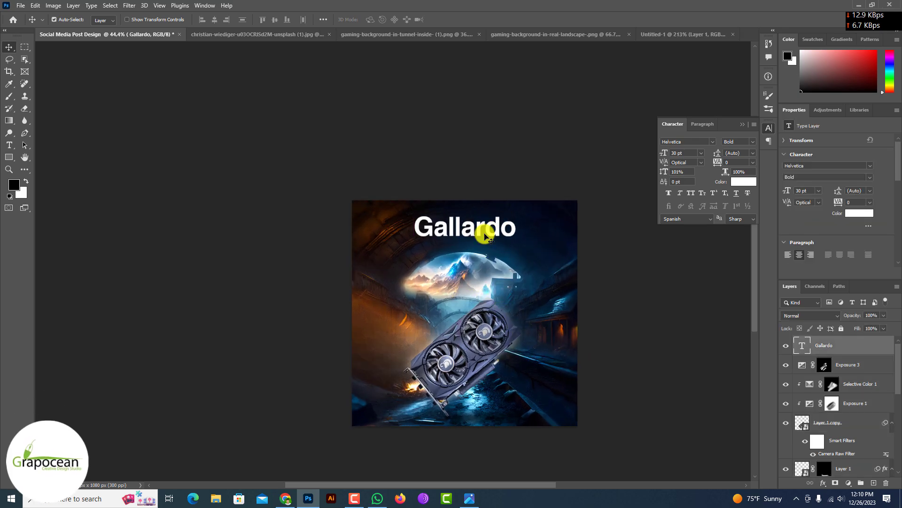
- Scale the "Gallardo" text down to 18.27 pt and move it to the upper-left corner of the design
key("ctrl+t")
left_click(11, 148)
scroll(454, 237, "up", 5)
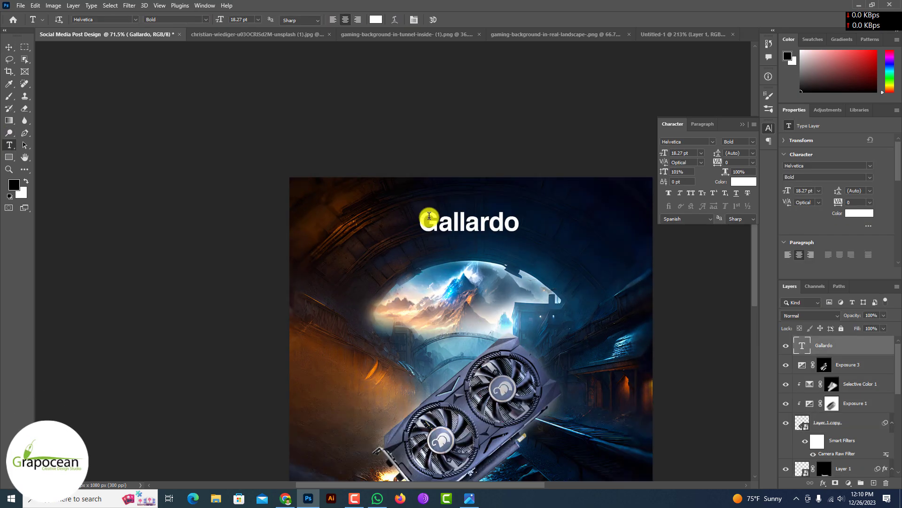
double_click(428, 217)
left_click(9, 48)
left_click_drag(481, 222, 371, 212)
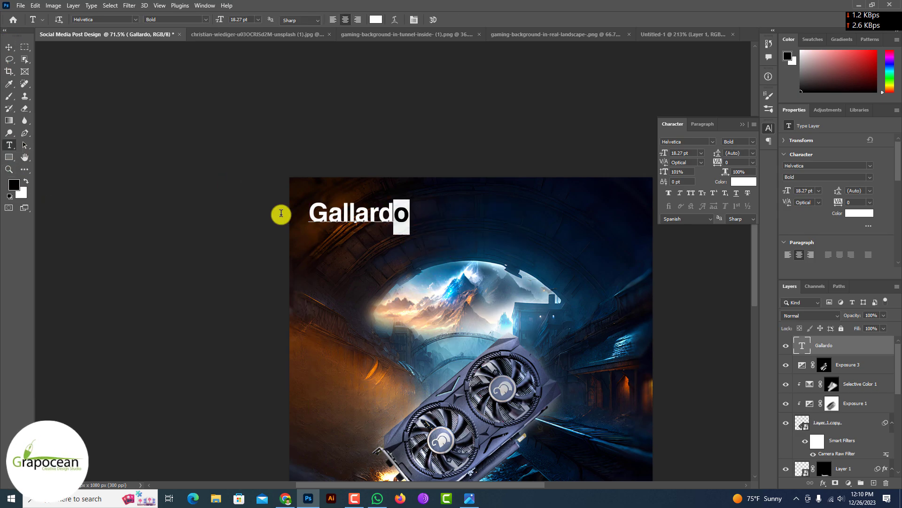
key("ctrl+a")
left_click(135, 19)
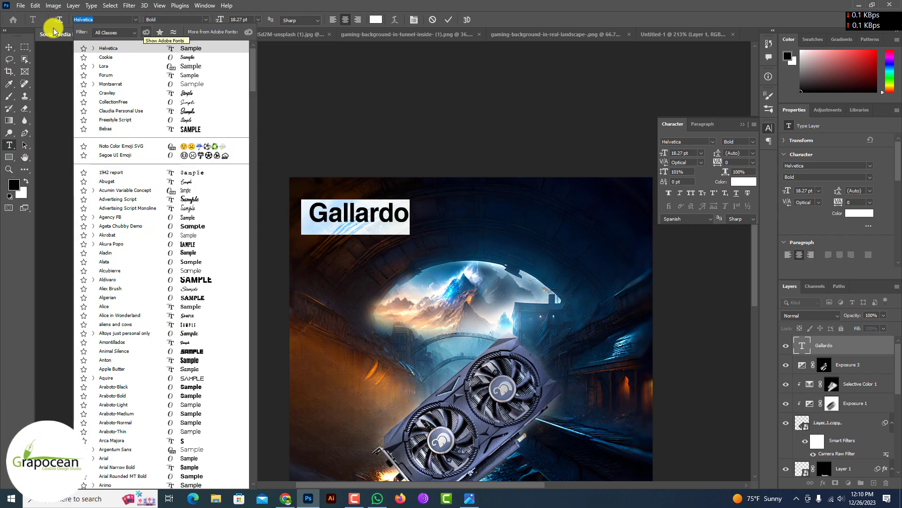
left_click(11, 45)
key("ctrl+Return")
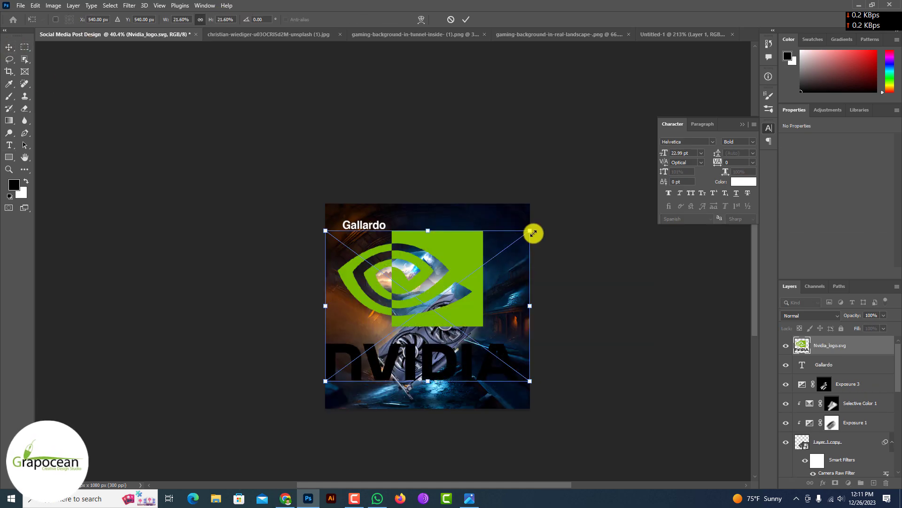
- Scale the placed NVIDIA logo down to about 200 x 148 px and move it to the upper-right corner of the design
left_click_drag(532, 234, 466, 277)
left_click_drag(444, 291, 506, 230)
scroll(513, 226, "up", 5)
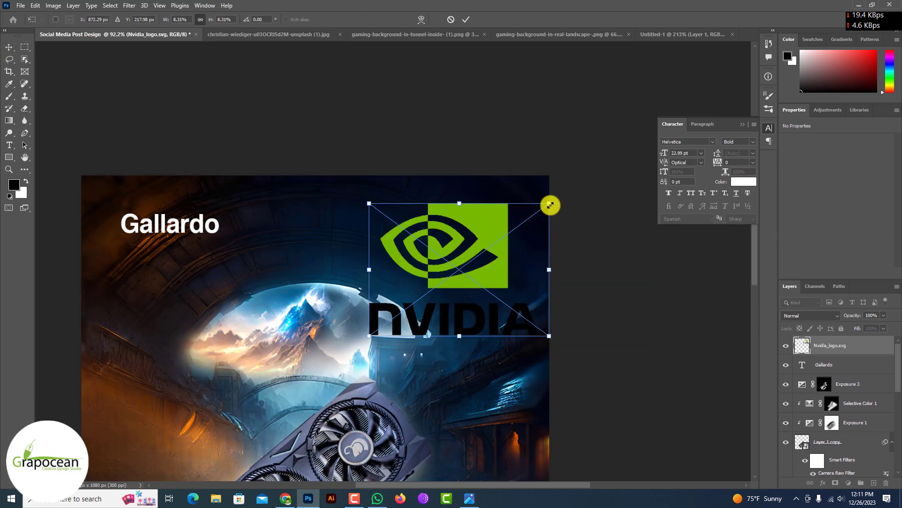
left_click_drag(549, 203, 508, 234)
left_click_drag(466, 261, 498, 214)
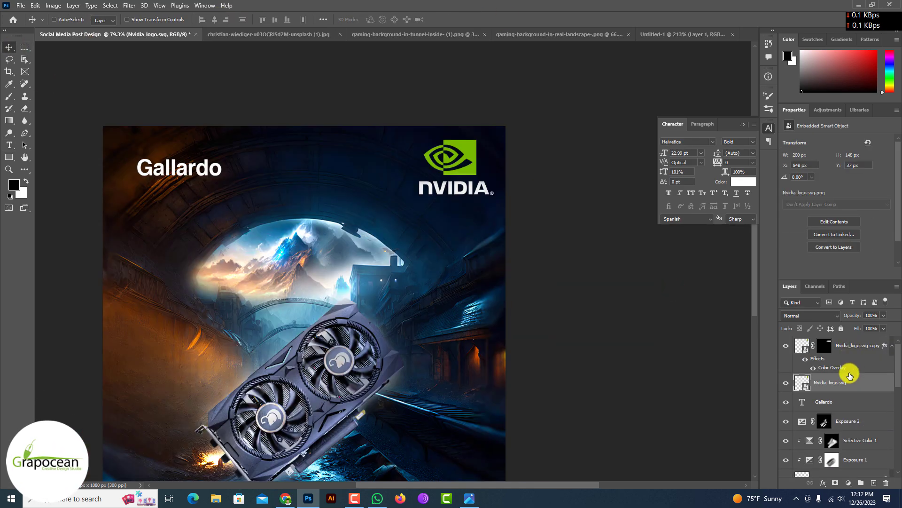
- Scale both NVIDIA logo layers together to 52.90%, keeping them in the upper-right corner of the design
key("ctrl+t")
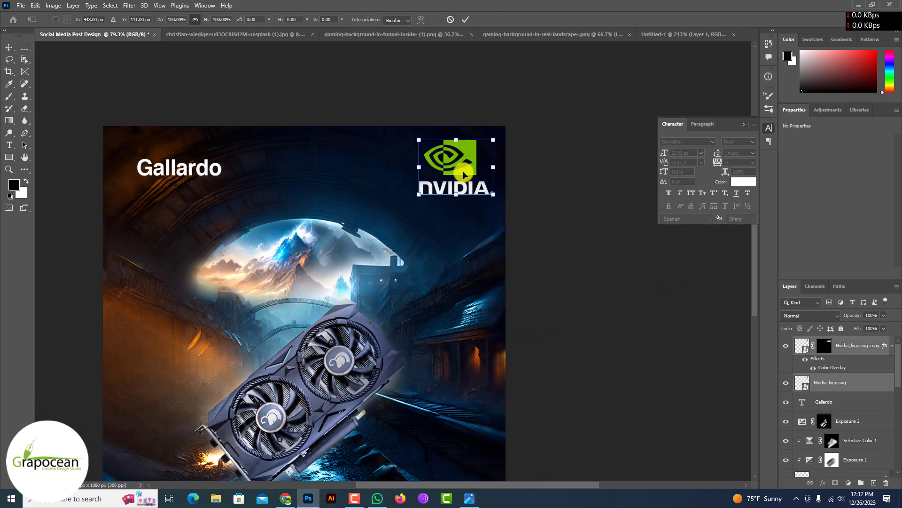
left_click_drag(493, 194, 471, 166)
left_click_drag(489, 187, 483, 183)
left_click(465, 19)
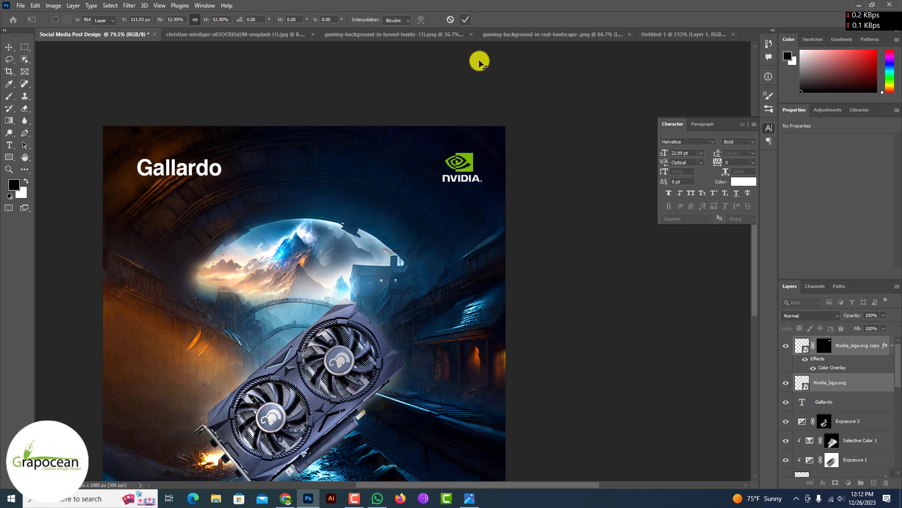
- Add the white heading "NEW RTX 2060" in Helvetica Bold above the tunnel opening, and shrink and raise the "Gallardo" text
scroll(480, 62, "down", 6)
scroll(283, 214, "up", 1)
left_click_drag(283, 213, 443, 211)
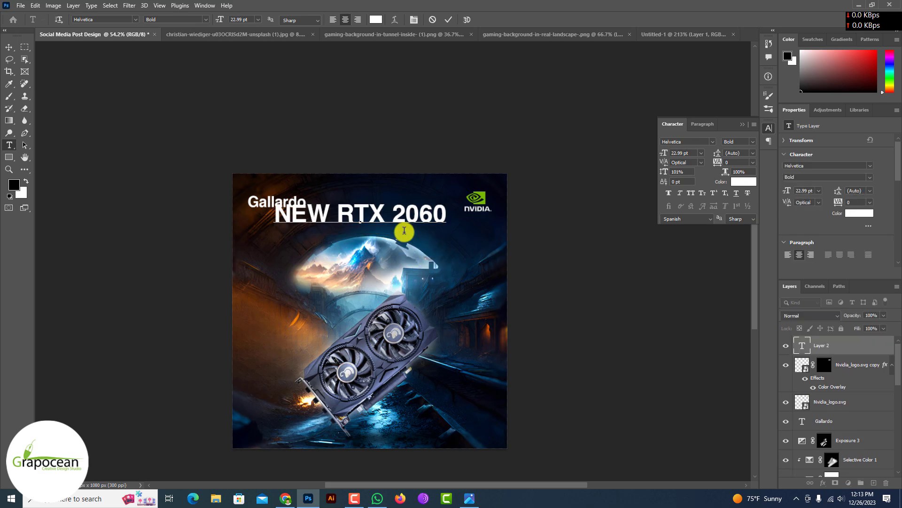
scroll(405, 235, "up", 2)
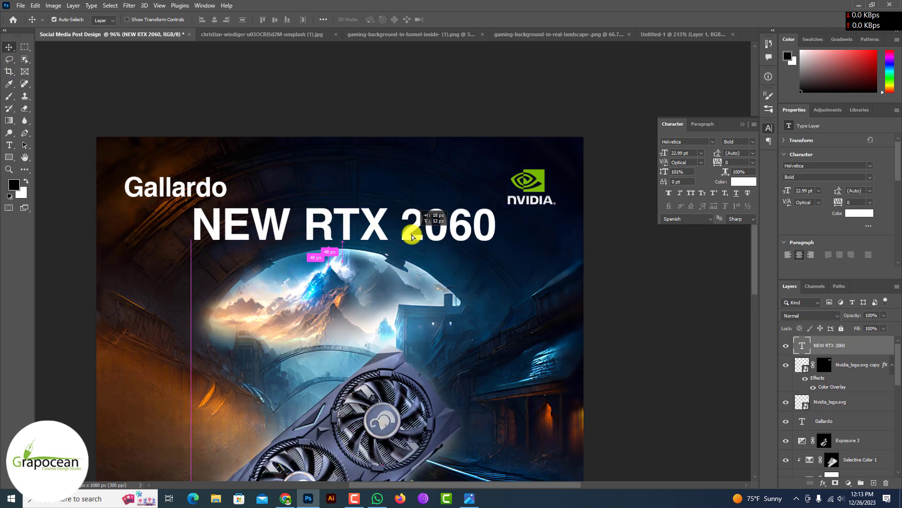
left_click_drag(205, 182, 204, 168)
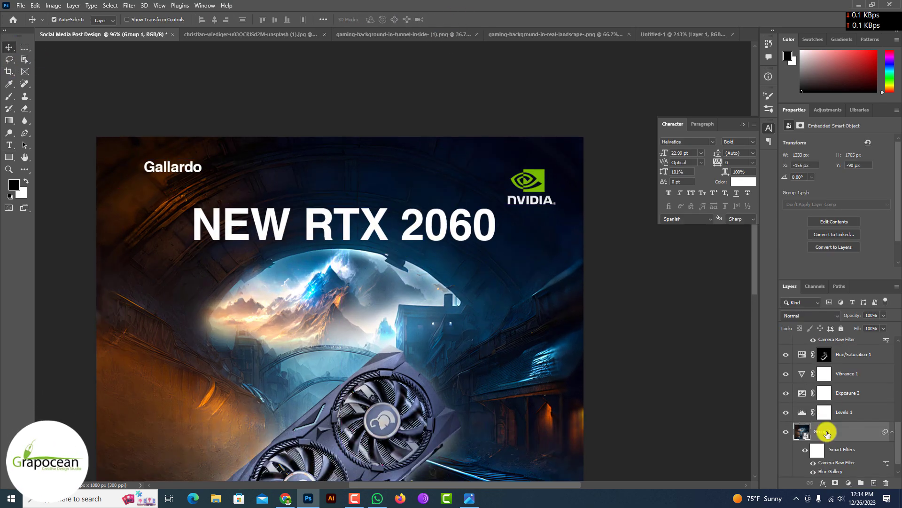
- Move both NVIDIA logo layers up and right to line up with "Gallardo", and shift "Gallardo" about 25 px left
left_click(864, 361)
left_click(826, 399)
left_click_drag(546, 202, 546, 185)
key("ctrl+z")
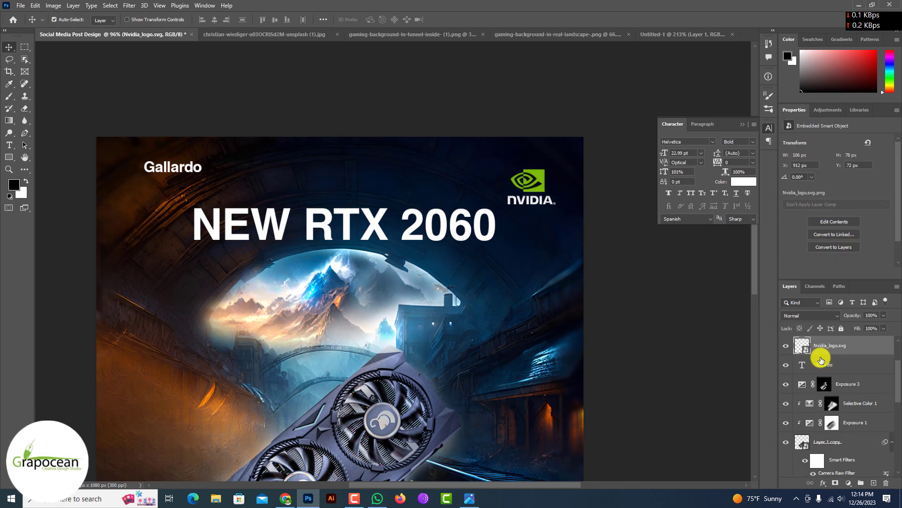
scroll(823, 360, "up", 2)
scroll(844, 381, "down", 1)
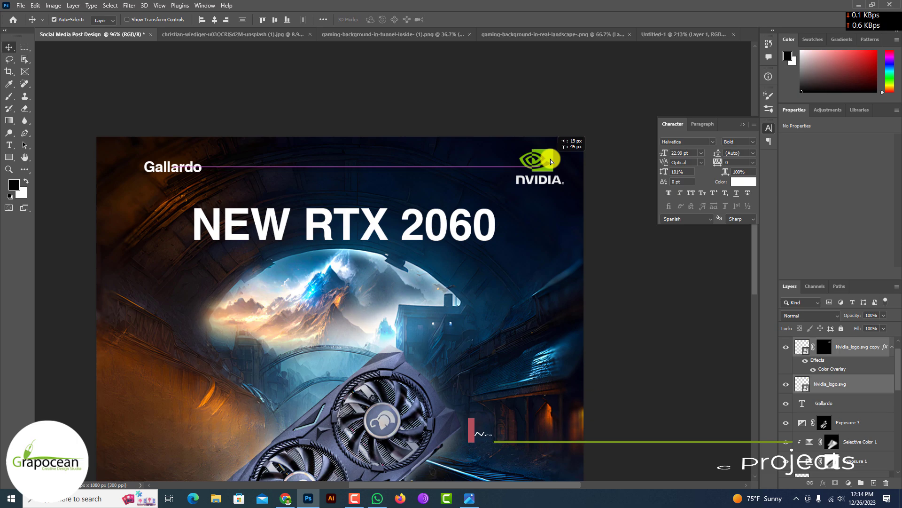
left_click_drag(238, 185, 217, 184)
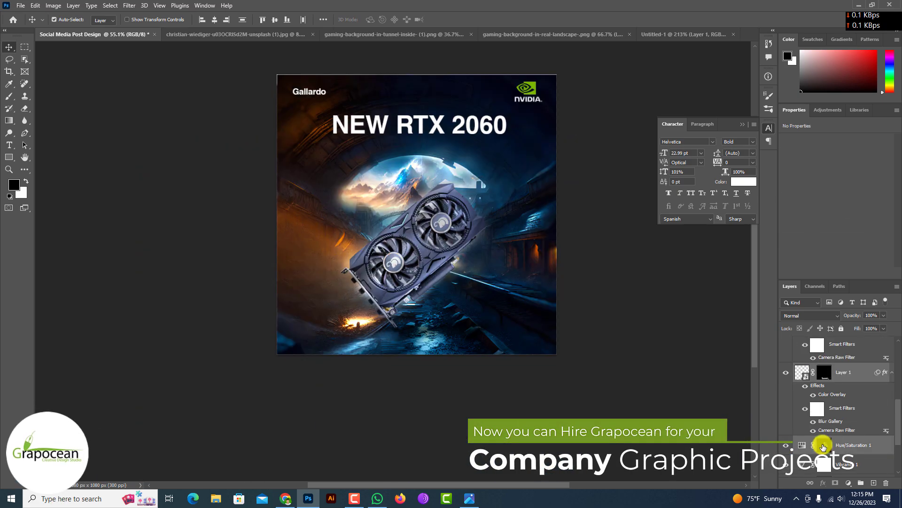
- Paint white and black on the Hue/Saturation 1 layer mask around the tunnel opening and walls with a soft 500 px brush at 49% opacity
left_click(824, 445)
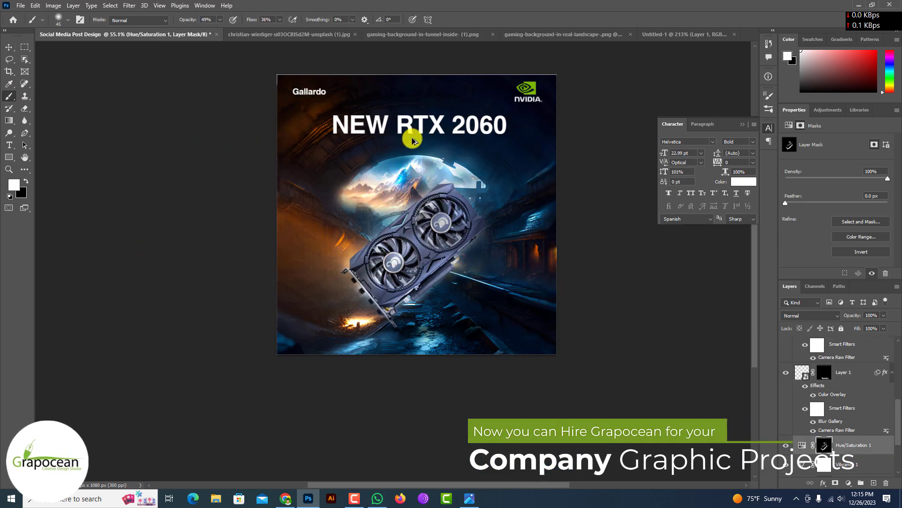
scroll(413, 136, "up", 2)
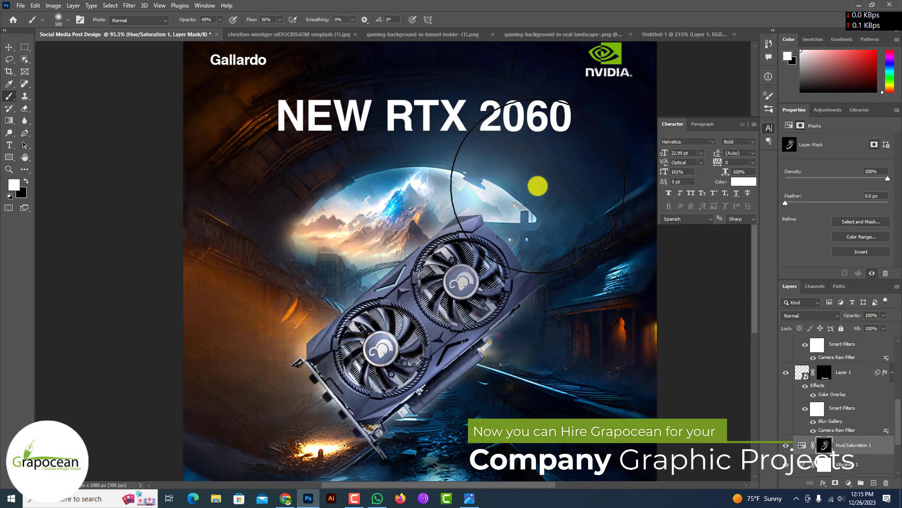
scroll(489, 220, "down", 3)
key("x")
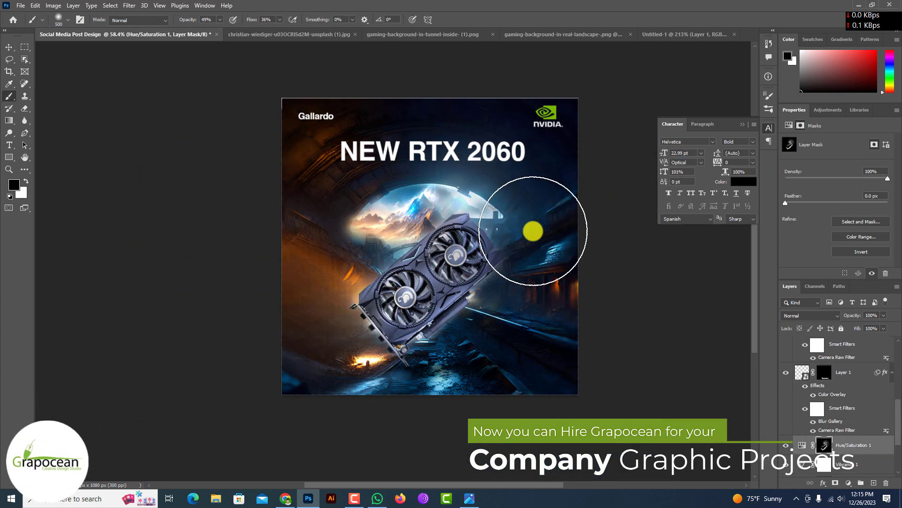
key("x")
left_click(438, 207)
key("x")
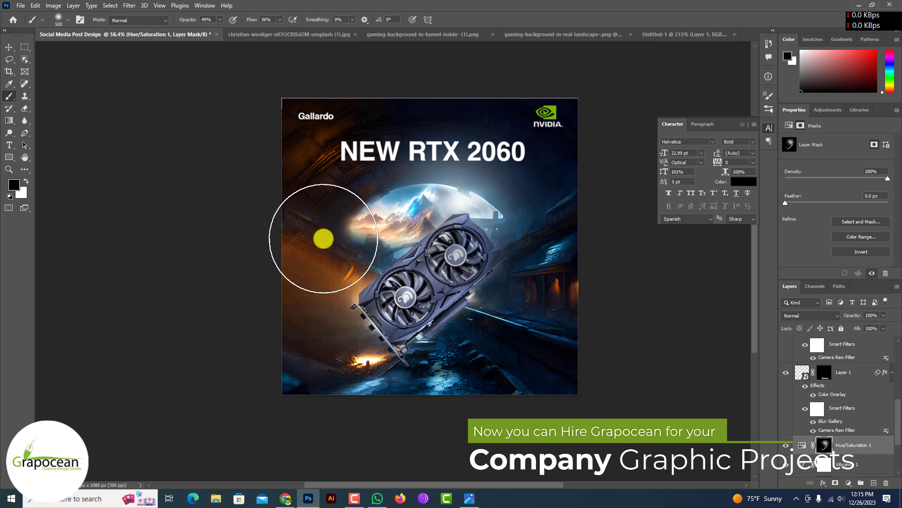
scroll(558, 341, "down", 3)
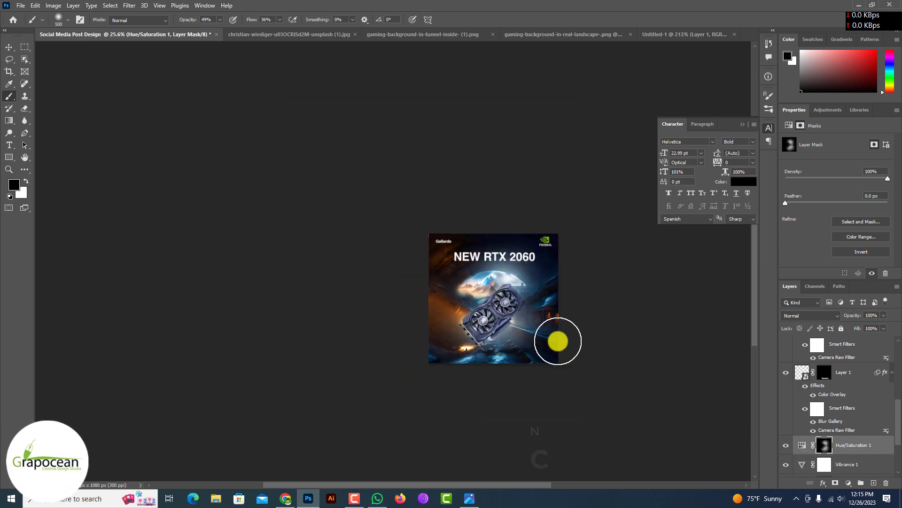
- Refine the Hue/Saturation 1 mask around the tunnel opening and the wet ground with a 200 px brush, alternating white and black
scroll(558, 340, "up", 3)
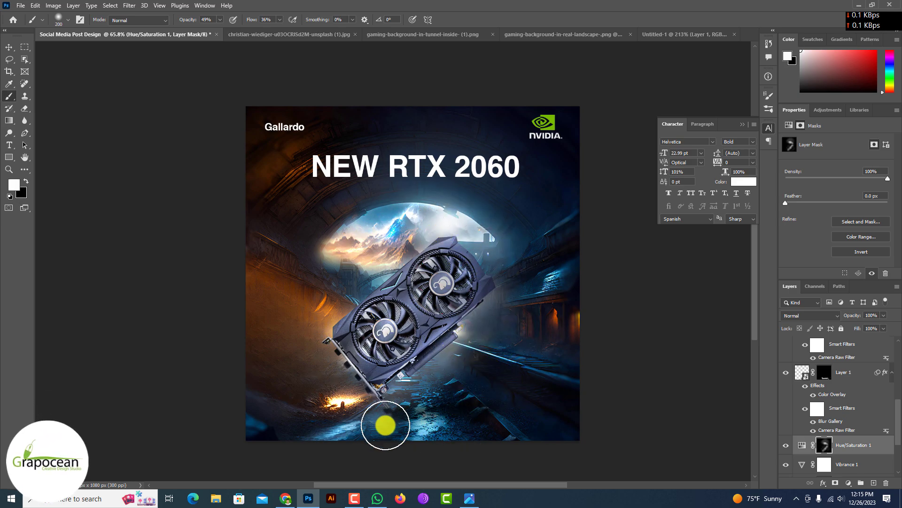
key("x")
scroll(499, 386, "down", 4)
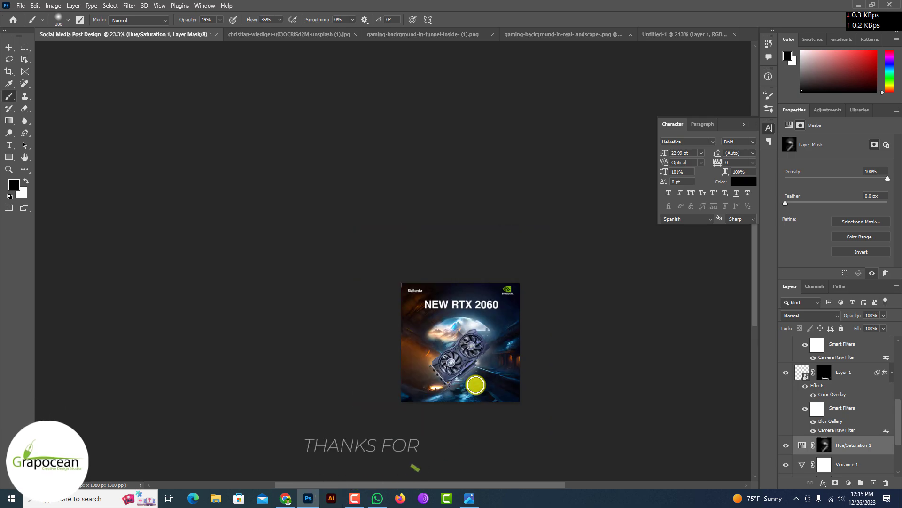
scroll(475, 385, "up", 5)
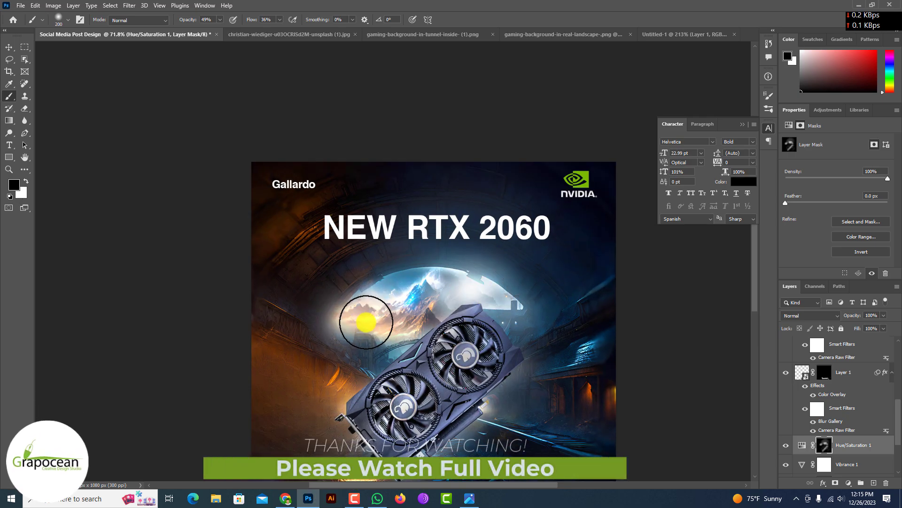
scroll(430, 372, "down", 3)
- Set the blend mode of the Hue/Saturation 1 layer to Color Dodge
left_click(810, 316)
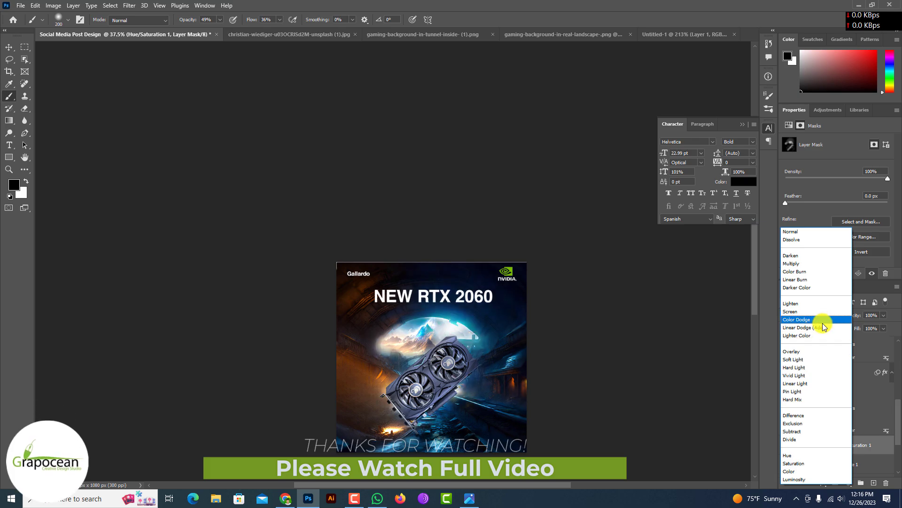
left_click(822, 319)
scroll(447, 335, "up", 2)
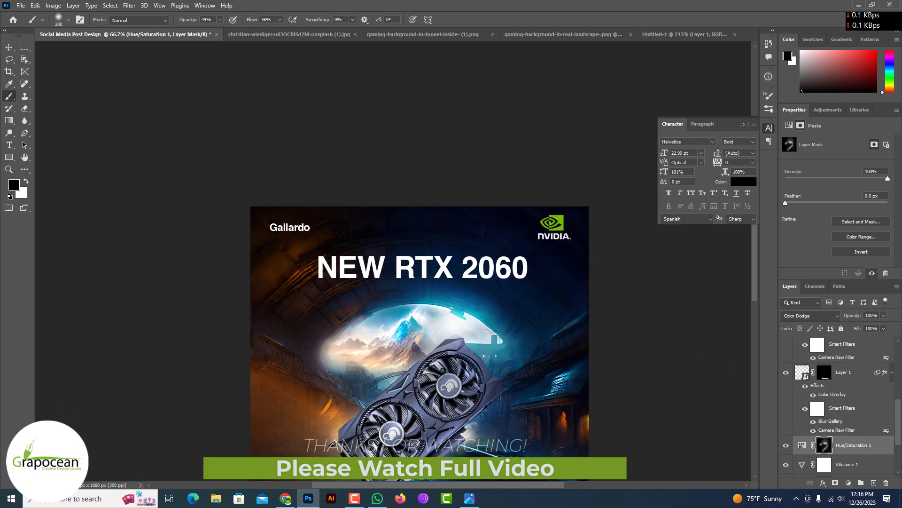
- Draw a white horizontal line about 684 px long and 1 px thick directly under the "NEW RTX 2060" heading
key("v")
scroll(286, 297, "down", 1)
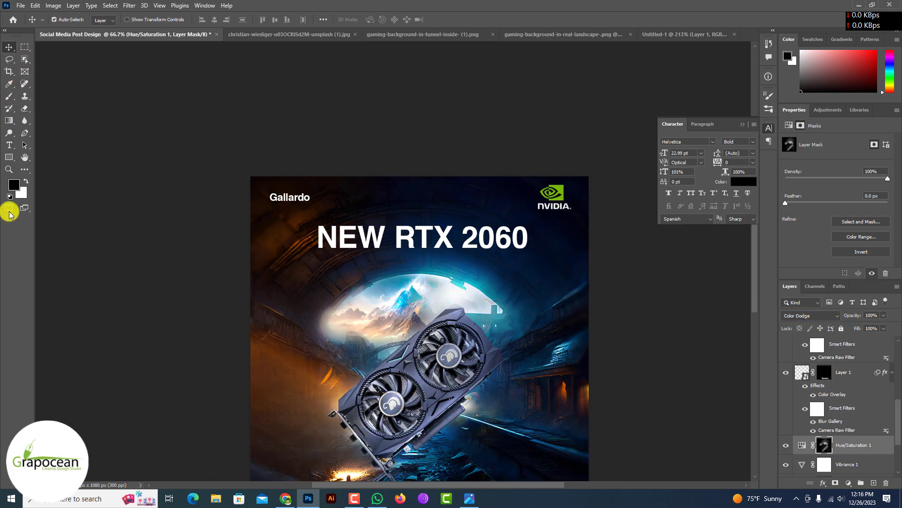
scroll(417, 362, "up", 1)
right_click(9, 157)
left_click(51, 193)
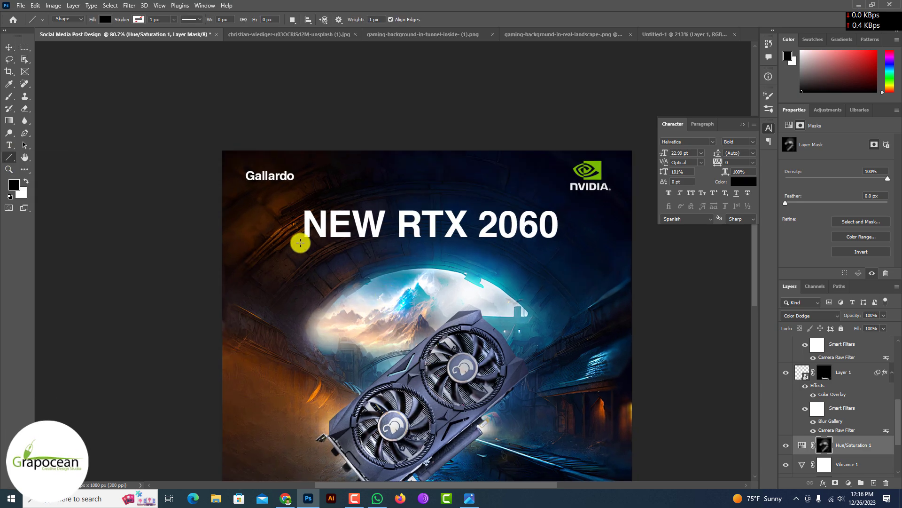
left_click_drag(560, 248, 560, 248)
left_click(105, 19)
left_click(58, 69)
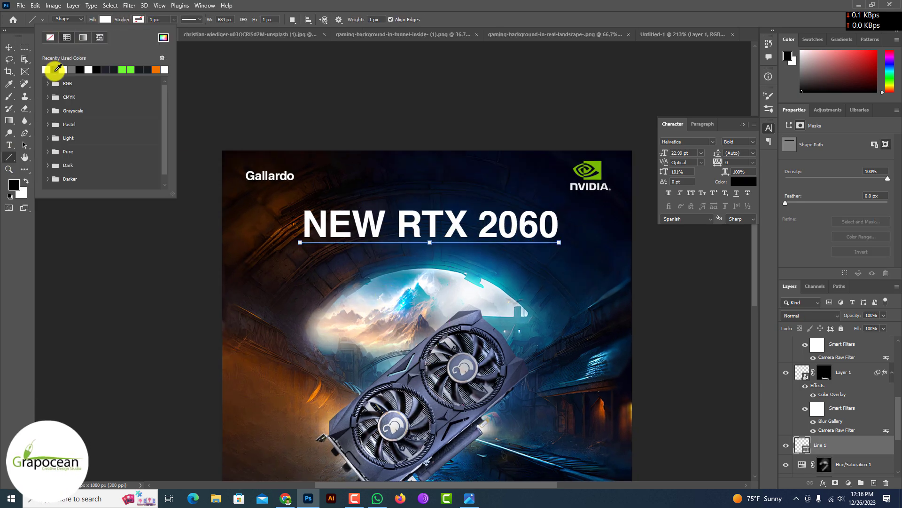
left_click(9, 50)
- Duplicate the line and move the copy straight up to sit just above the "NEW RTX 2060" heading at Y 145 px
left_click_drag(869, 452, 873, 482)
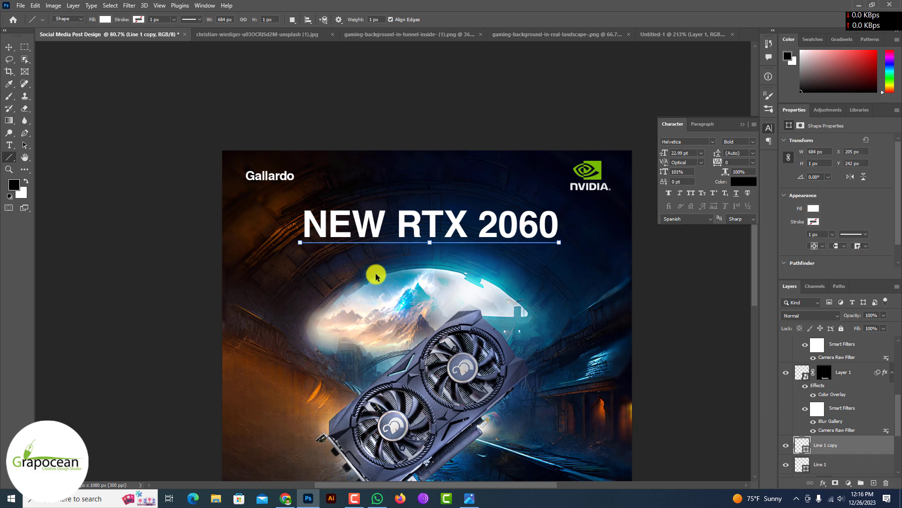
key("ctrl+t")
scroll(446, 245, "up", 6)
left_click_drag(446, 233, 450, 117)
left_click(460, 19)
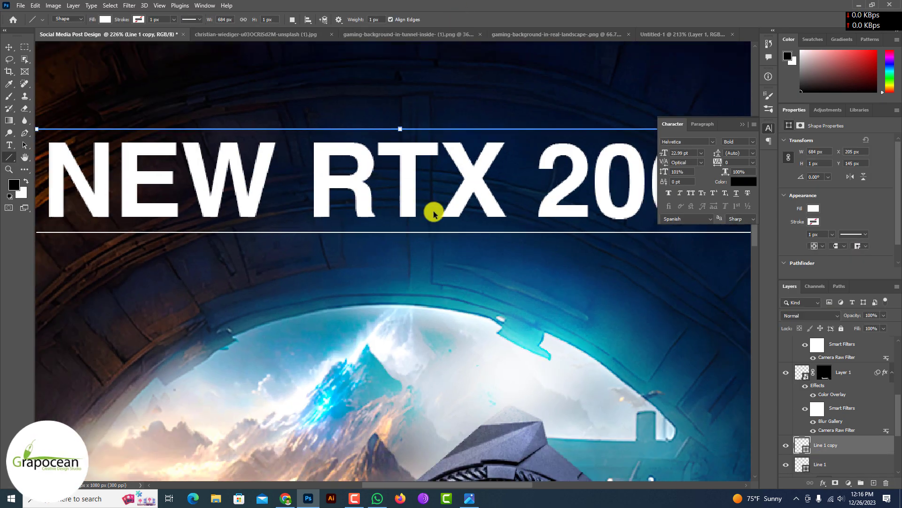
key("ctrl+0")
key("v")
scroll(472, 208, "up", 1)
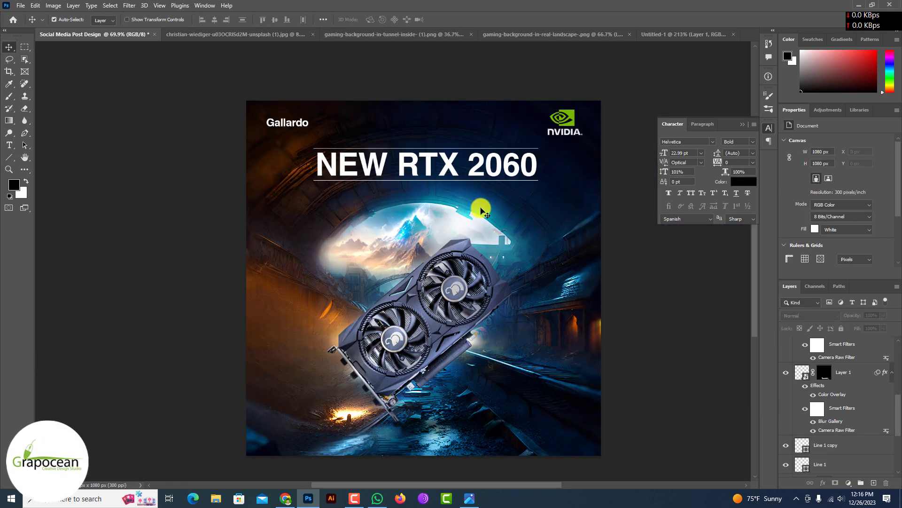
- Add a new text line reading "Real Gaming Exprience" above the "NEW RTX 2060" heading
key("t")
scroll(486, 203, "down", 1)
left_click(373, 93)
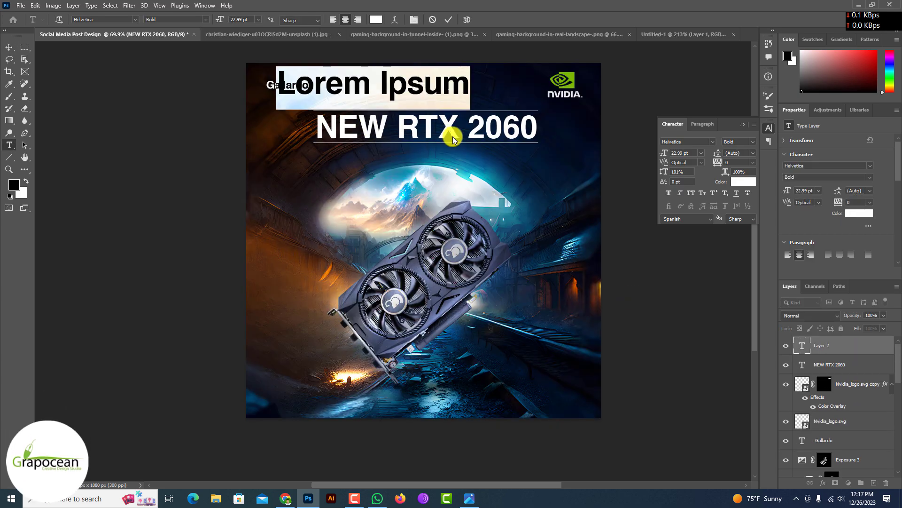
key("Delete")
type("Real Gaming")
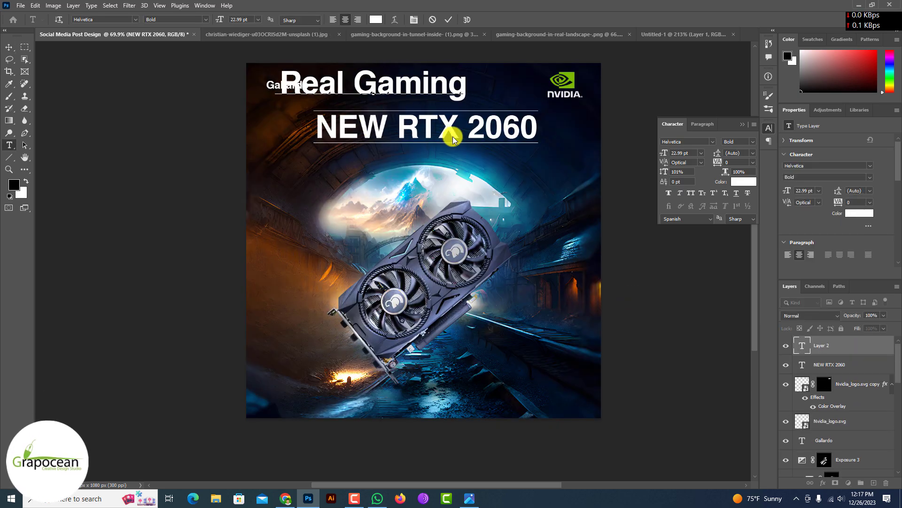
type(" Exprience")
- Set "Real Gaming Exprience" in Cookie Regular at 13 pt and centre it just above the heading's upper line
key("ctrl+a")
left_click(136, 20)
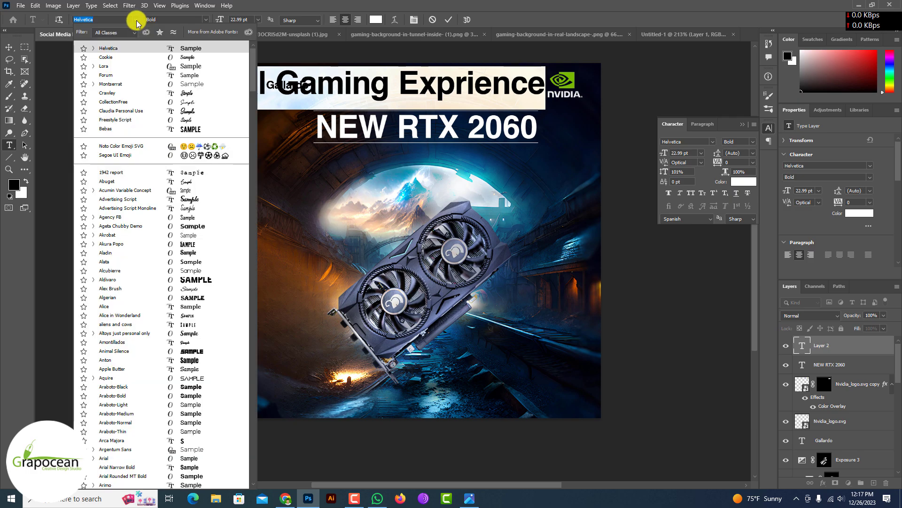
left_click(190, 57)
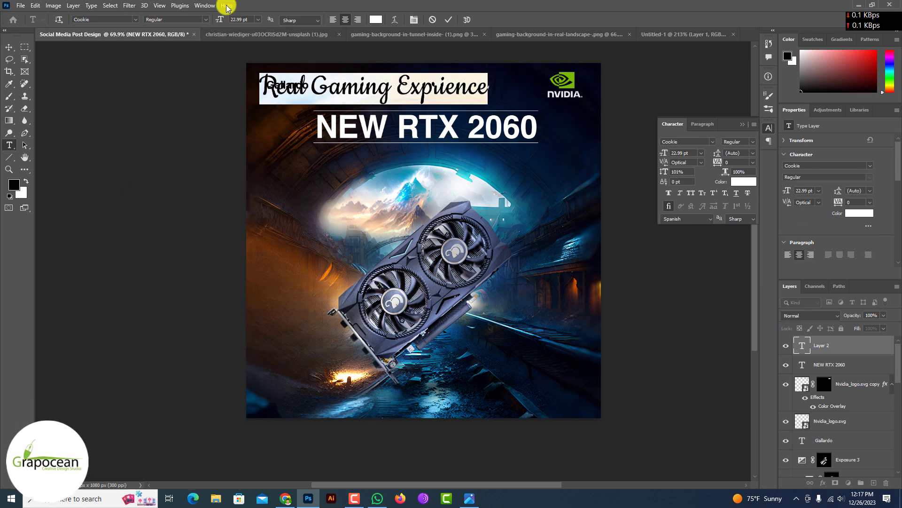
left_click_drag(220, 19, 210, 18)
left_click(9, 47)
left_click_drag(404, 95, 458, 107)
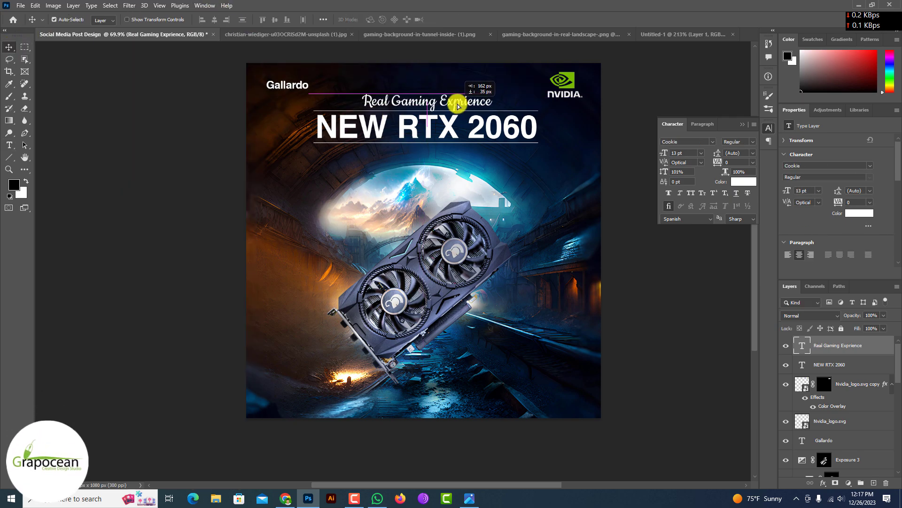
- Edit the specification texts to read "Base / Boost" over "Clock-1365/1725MHz" and "NVIDIA CUDA®" over "Cores-1920"
scroll(553, 190, "down", 5)
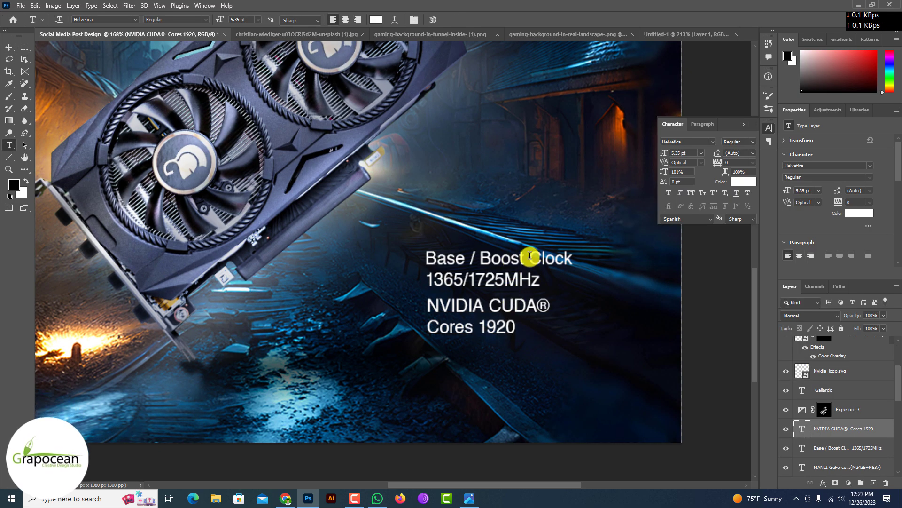
left_click(427, 298)
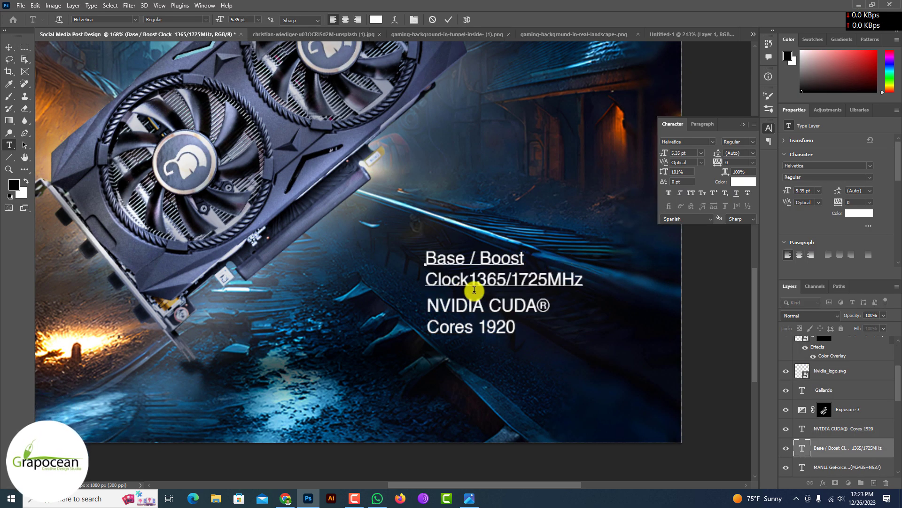
type("-")
left_click(479, 326)
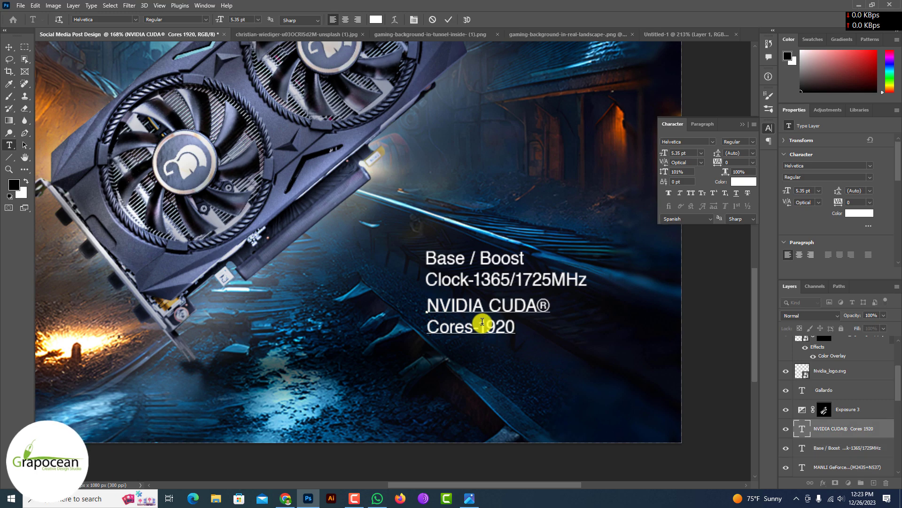
left_click(9, 48)
- Set "NVIDIA CUDA®" in the specification text to Helvetica Bold
key("t")
scroll(496, 318, "up", 4)
left_click_drag(574, 301, 363, 296)
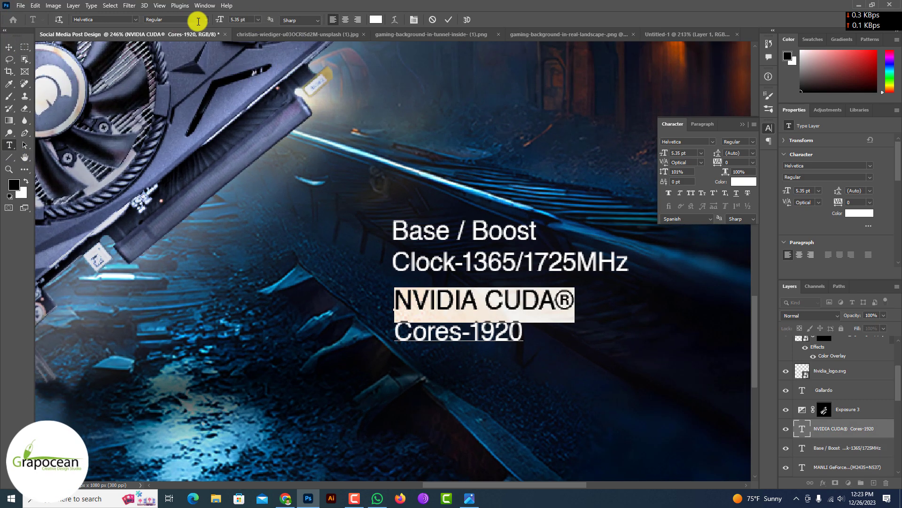
left_click(8, 47)
- Set "Base / Boost" in the clock specification to Helvetica Bold and all caps
key("t")
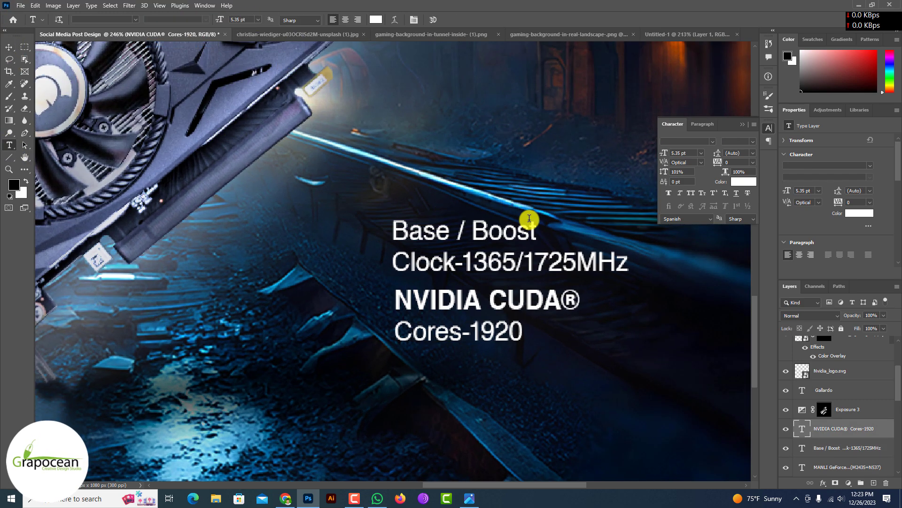
left_click_drag(536, 230, 376, 228)
left_click(206, 19)
left_click(181, 46)
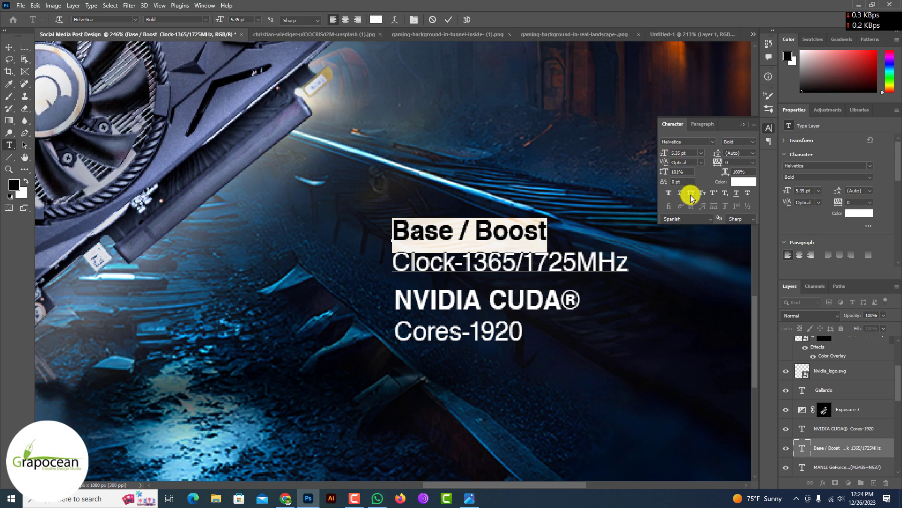
key("ctrl+Return")
- Move the "$560.00" price above the specifications and frame it with an unfilled rounded rectangle about 204 x 131 px with a 1 px light blue stroke
scroll(532, 299, "down", 8)
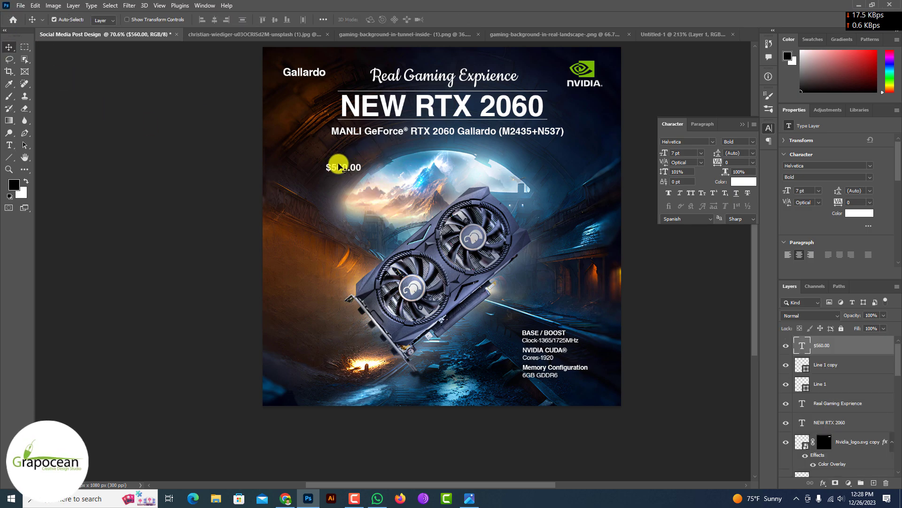
mouse_move(332, 165)
left_mouse_down()
mouse_move(501, 387)
mouse_move(550, 301)
left_mouse_up()
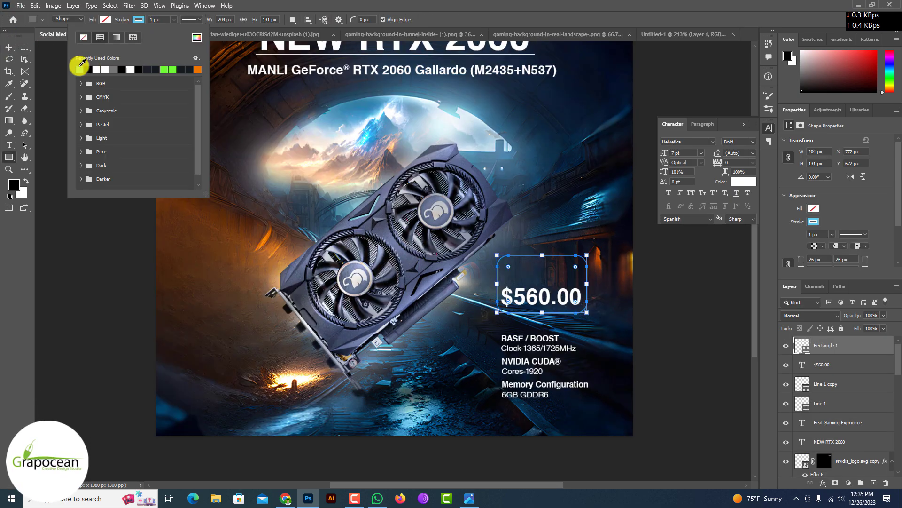
left_click(8, 46)
- Give the rounded rectangle a light blue Outer Glow sampled from the mountain scene, with 84% opacity, 19% spread and 18 px size
right_click(865, 346)
left_click(738, 347)
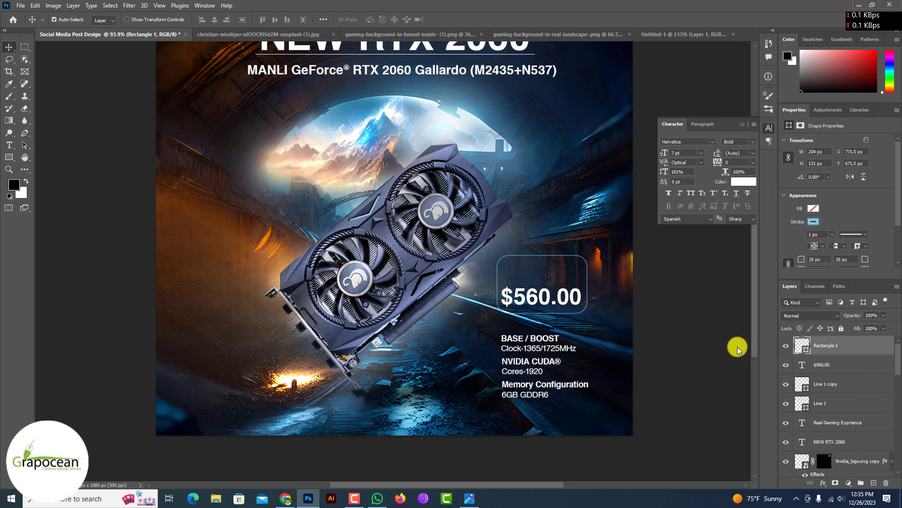
left_click(582, 426)
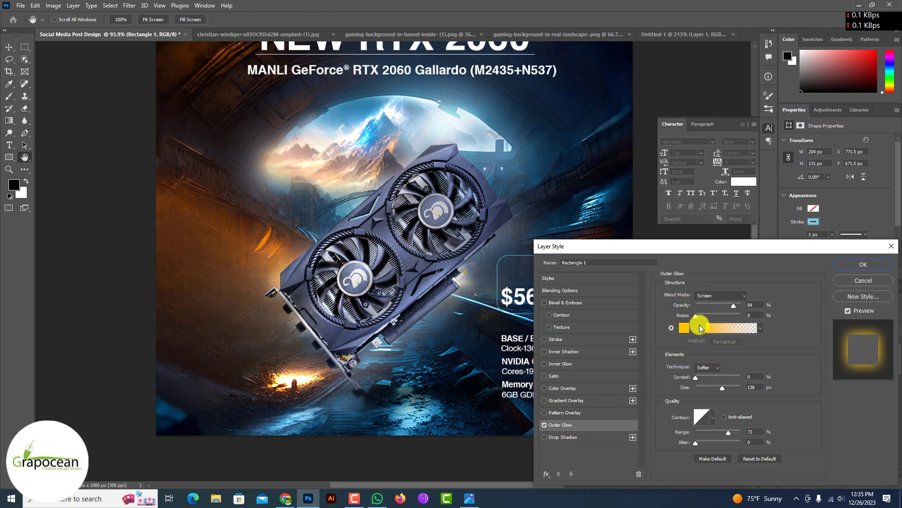
left_click_drag(695, 376, 705, 388)
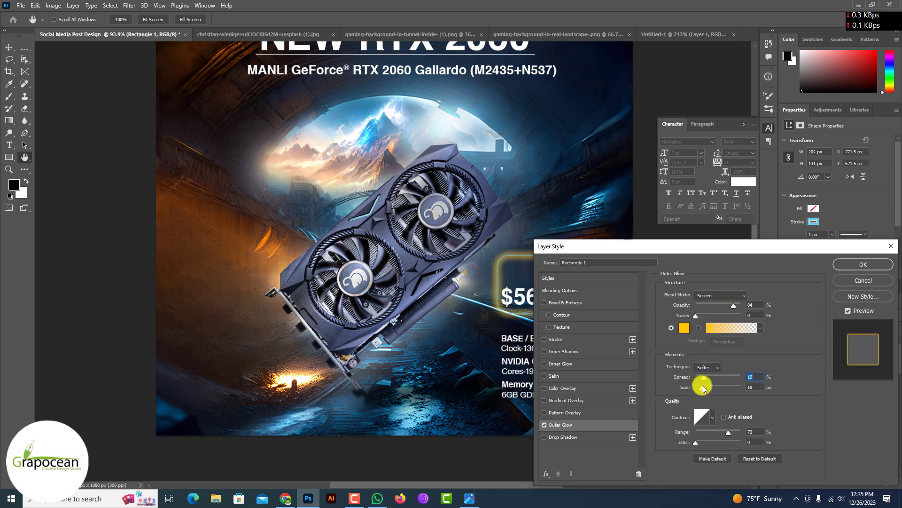
left_click(685, 329)
left_click(434, 117)
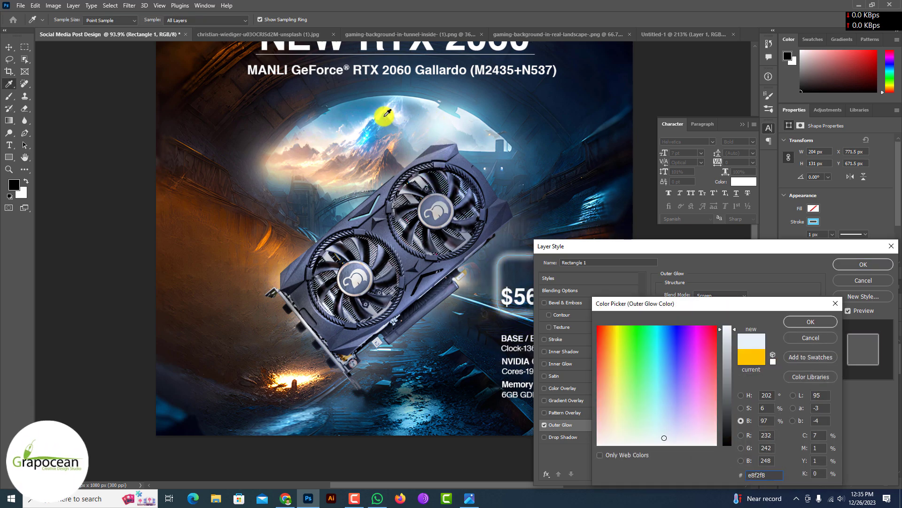
left_click(814, 317)
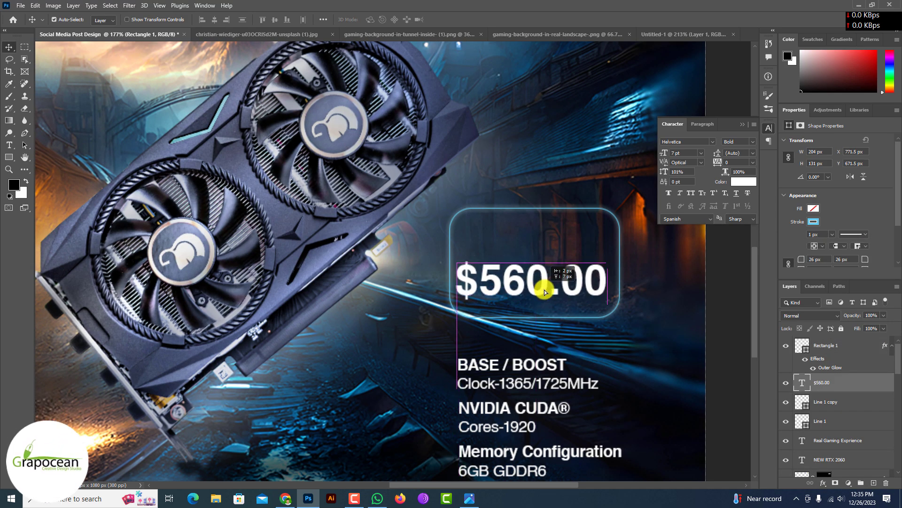
- Add the text "Now Available" above the price and move it toward the inside of the rounded frame
key("t")
left_click(483, 242)
key("BackSpace")
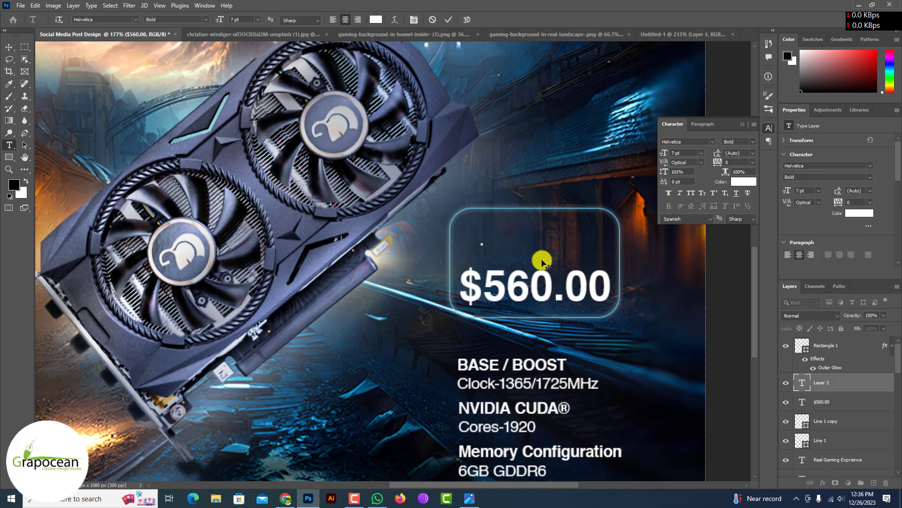
type("Now Available")
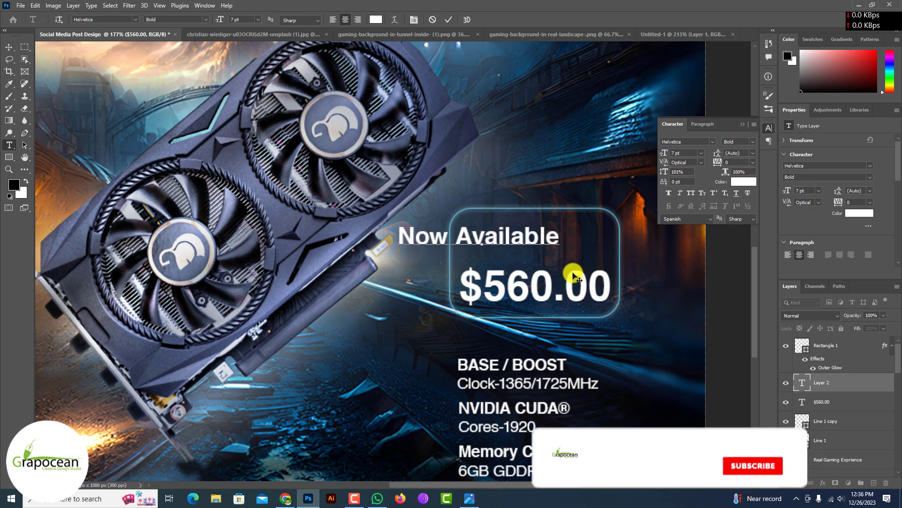
left_click(9, 47)
left_click_drag(536, 240, 502, 235)
- Break "Now Available" into two lines and set the word "Now" to 19 pt
left_click(9, 145)
left_click(513, 241)
key("Return")
left_click_drag(219, 20, 237, 25)
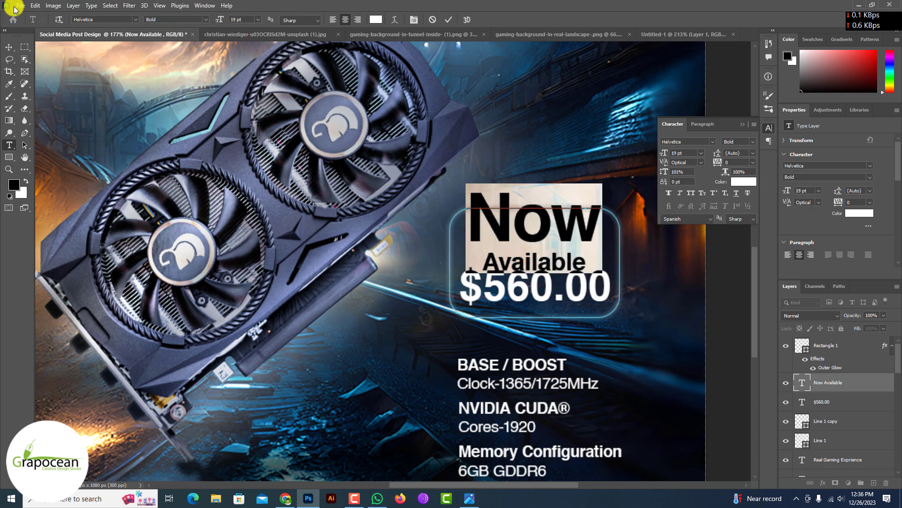
left_click(9, 47)
- Set the word "Available" to Helvetica Regular at 10 pt and tighten its leading to 7.4 pt
scroll(587, 280, "up", 1)
left_click(9, 145)
left_click_drag(596, 263, 331, 234)
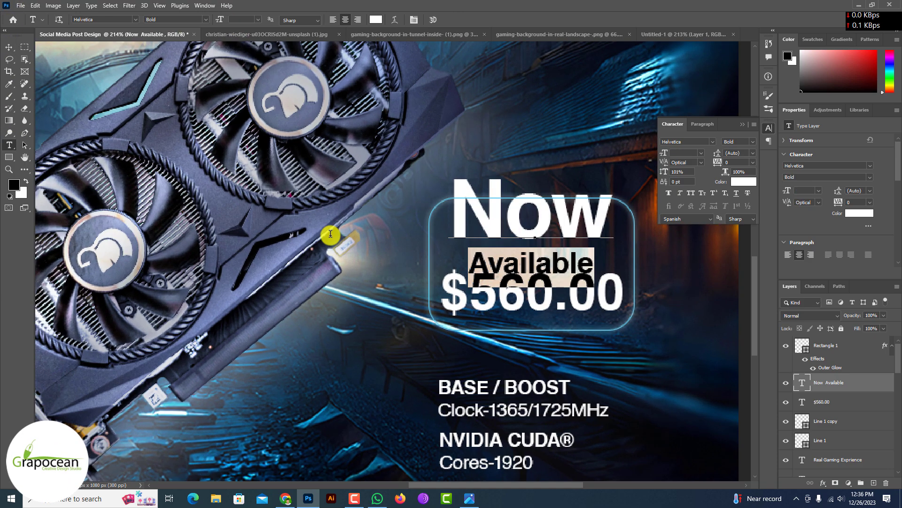
left_click(134, 19)
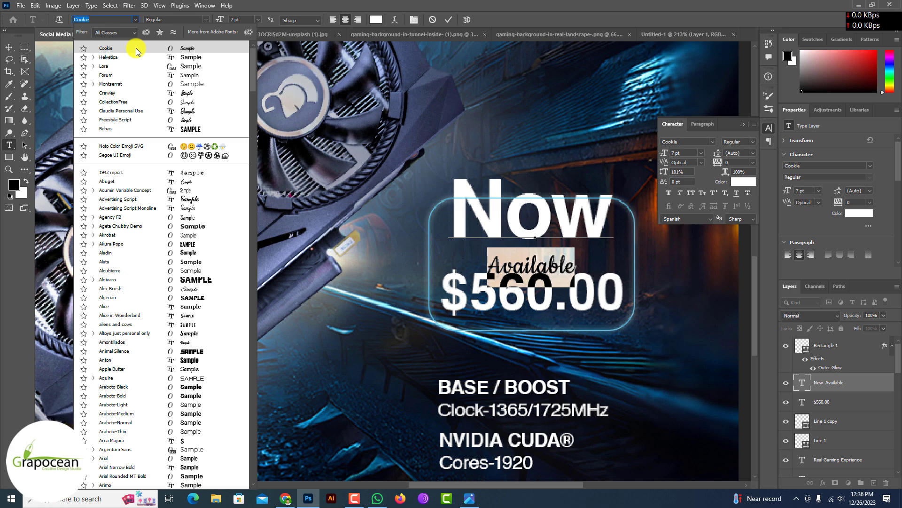
left_click(134, 57)
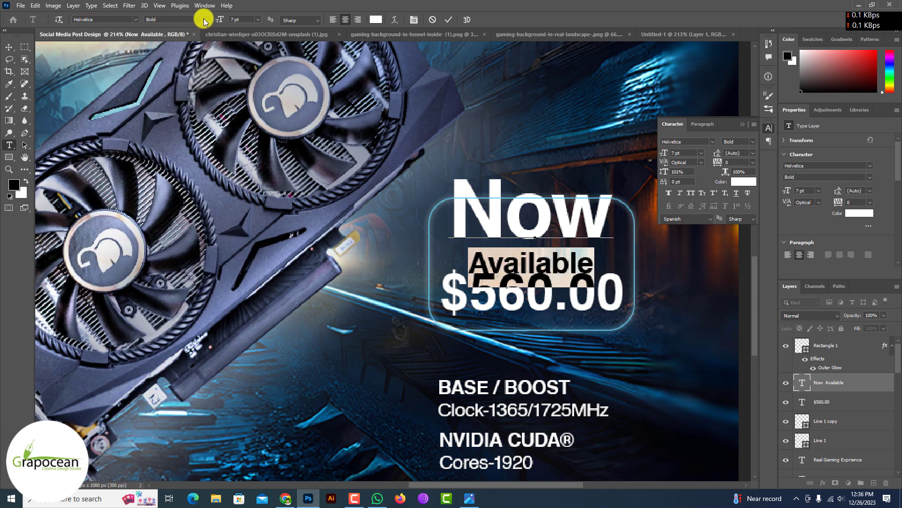
left_click(187, 30)
left_click_drag(219, 19, 223, 27)
key("alt+Up")
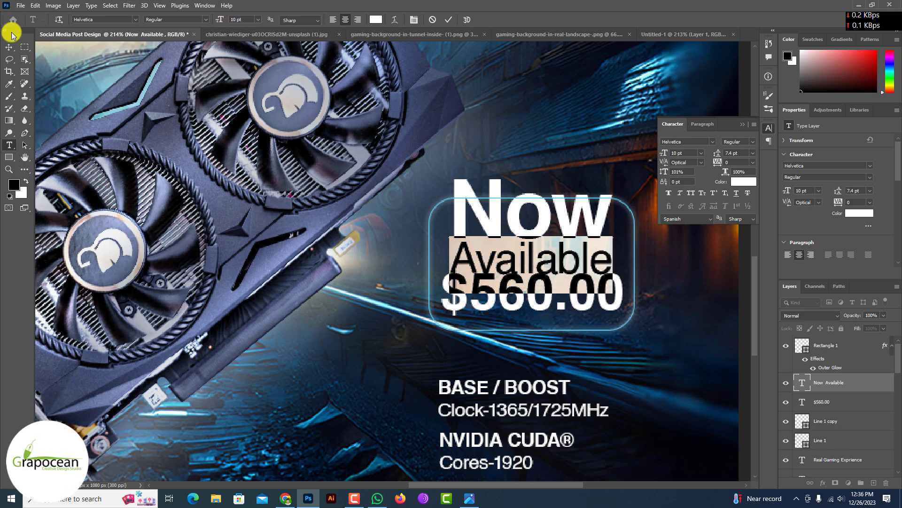
left_click(8, 47)
- Scale the "Now Available" text down to about 51% and place it inside the frame above the price
key("ctrl+t")
left_click_drag(621, 290, 585, 264)
left_click_drag(553, 228, 517, 237)
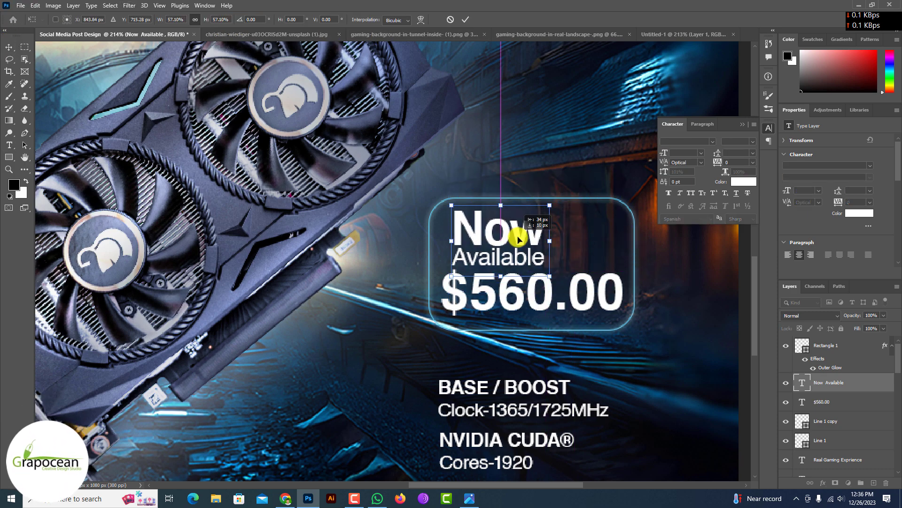
left_click_drag(553, 275, 592, 255)
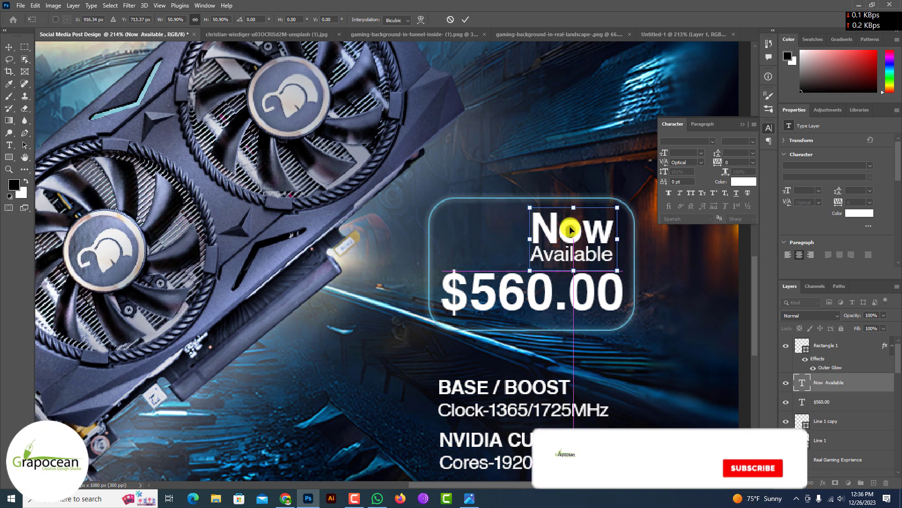
key("Return")
- Shorten the price to "$560" and arrange "Now Available" and the price side by side within the frame
left_click_drag(555, 296, 610, 294)
key("BackSpace")
left_click(9, 47)
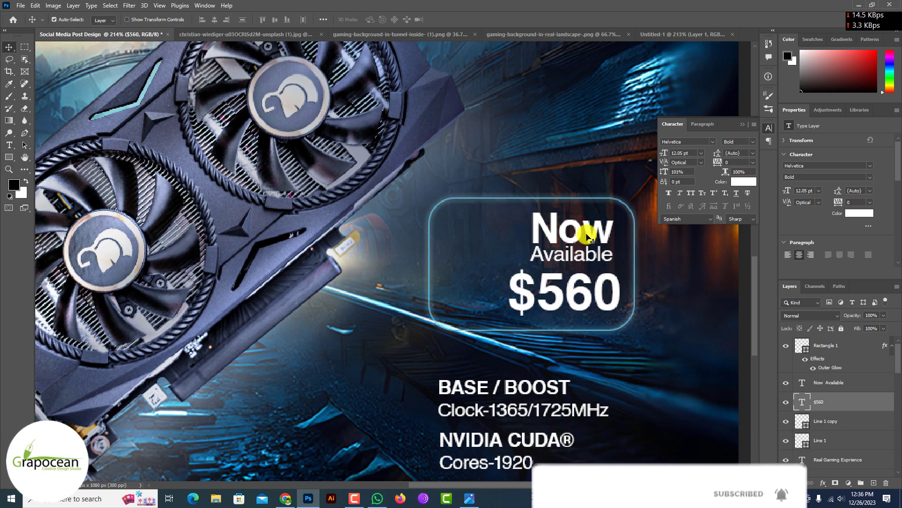
left_click_drag(586, 235, 487, 276)
mouse_move(585, 294)
left_mouse_down()
mouse_move(591, 247)
mouse_move(591, 281)
mouse_move(598, 282)
left_mouse_up()
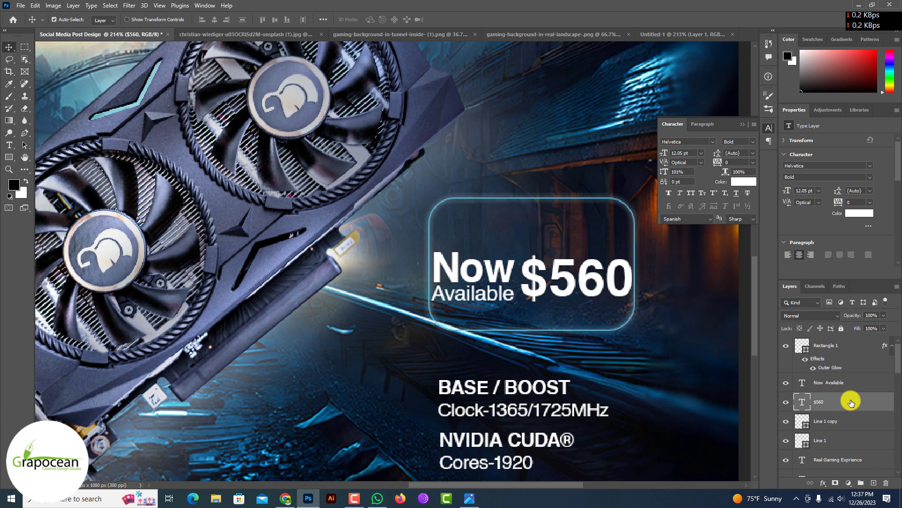
- Reshape the rounded frame to about 252 x 75 px so it wraps around "Now Available" and "$560"
left_click(827, 345)
key("ctrl+t")
left_click_drag(529, 202, 530, 230)
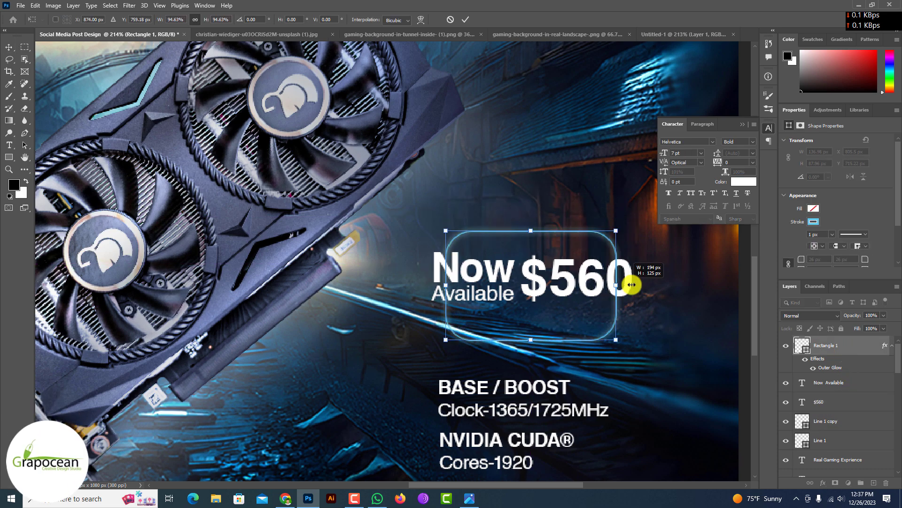
key("ctrl+z")
left_click_drag(632, 284, 660, 285)
left_click_drag(462, 285, 406, 283)
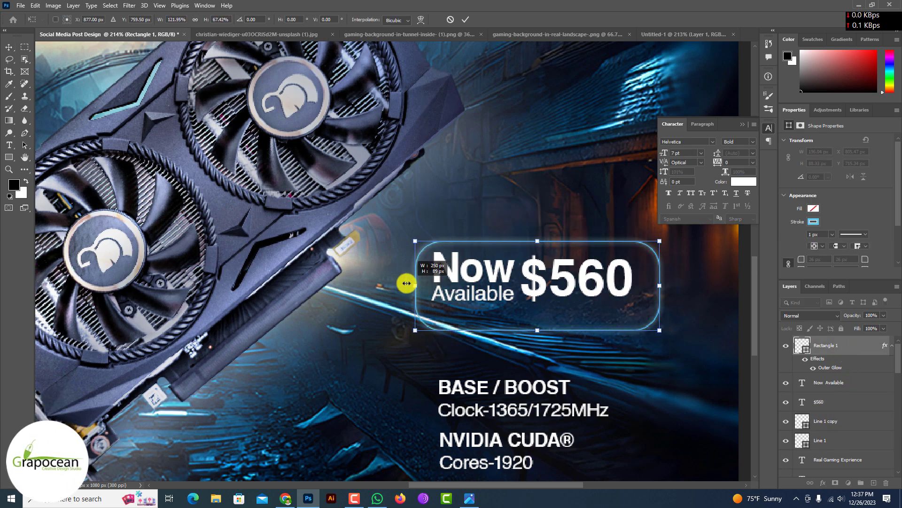
mouse_move(536, 332)
left_mouse_down()
mouse_move(524, 309)
mouse_move(531, 341)
left_mouse_up()
left_click(464, 19)
- Move the rounded frame, "Now Available" and "$560" together about 18 px right and 52 px up
scroll(559, 296, "down", 5)
left_click(699, 376)
scroll(571, 349, "up", 3)
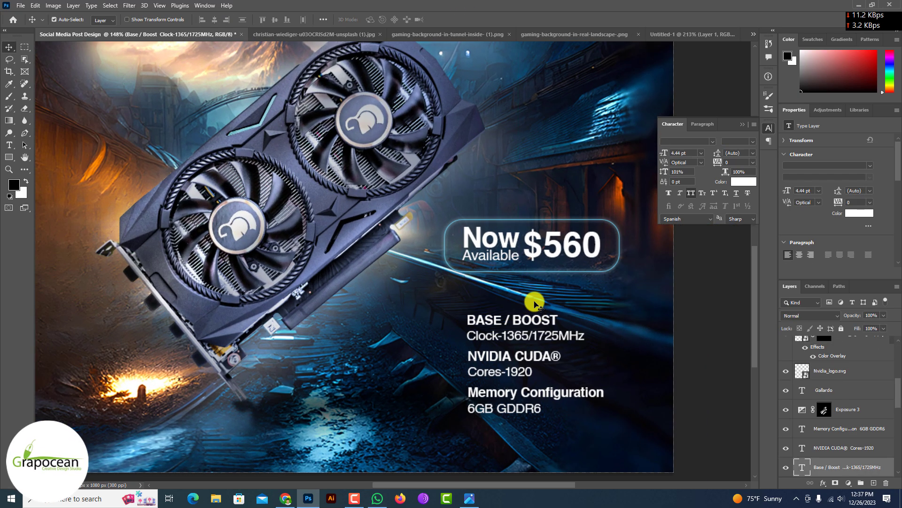
left_click(534, 238, "ctrl")
left_click(846, 367, "ctrl")
scroll(845, 376, "up", 1)
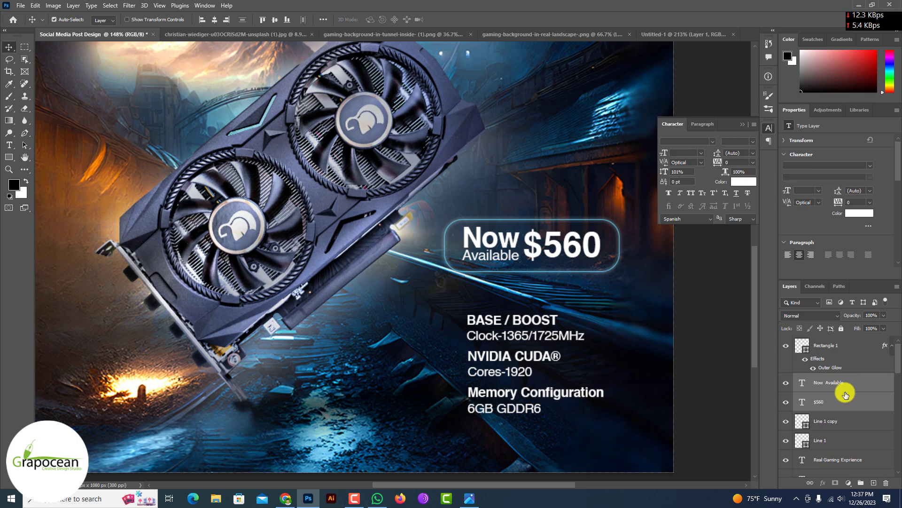
left_click(844, 350, "ctrl")
left_click_drag(542, 247, 554, 207)
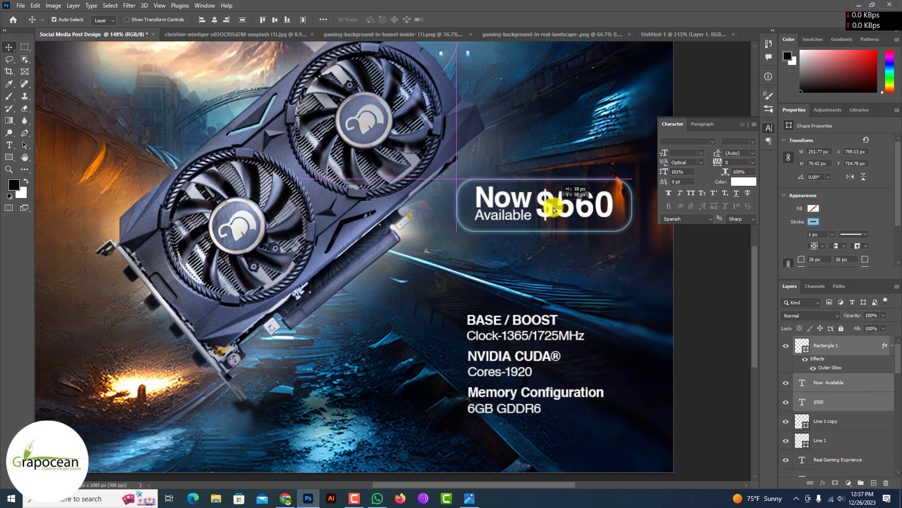
scroll(591, 292, "down", 5)
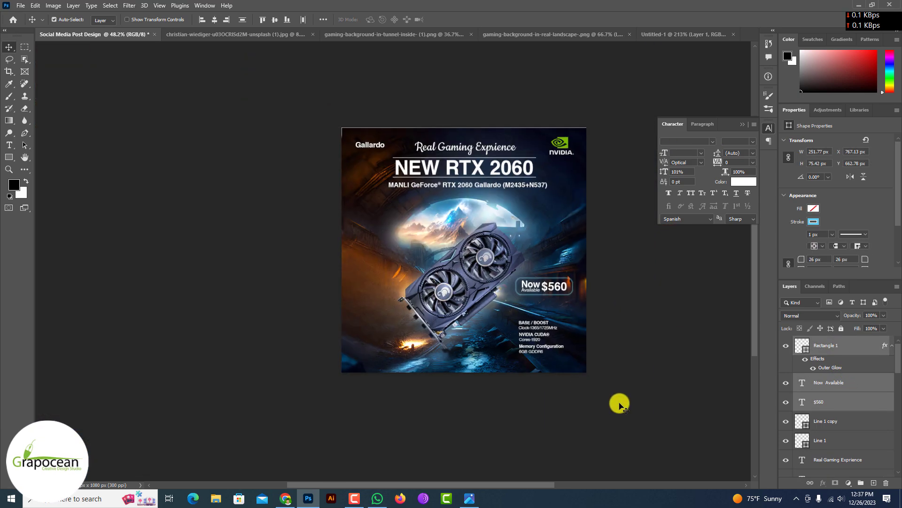
left_click(589, 457)
scroll(368, 348, "up", 3)
left_click(357, 348)
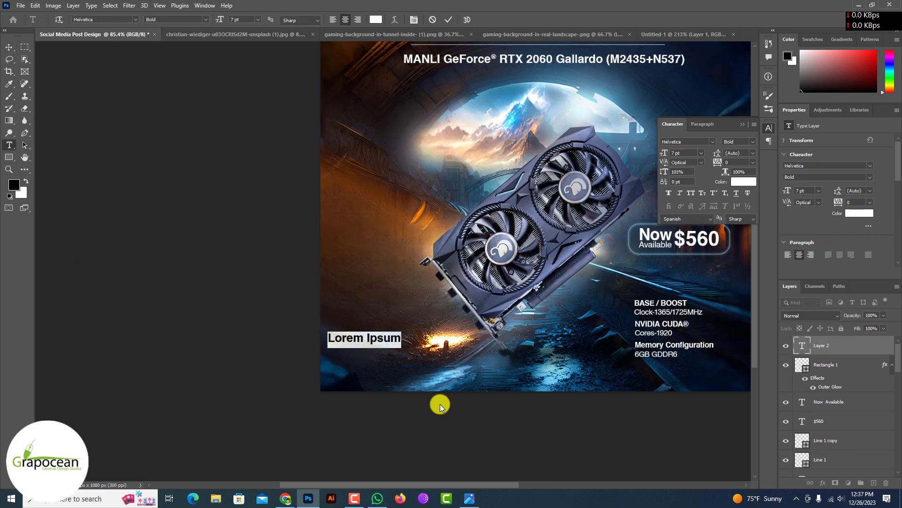
type("www.grapo")
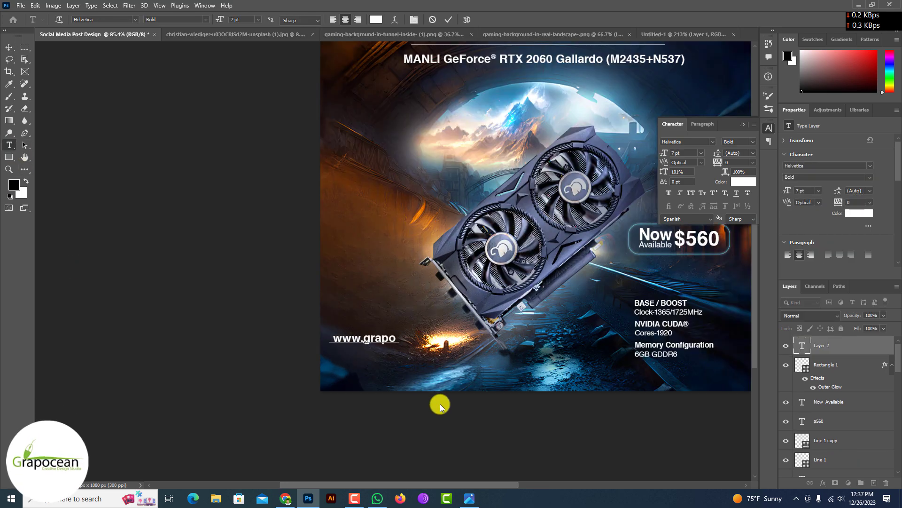
type("cean.com")
- Set the web address to Helvetica Regular at 5 pt and move it down into the post's lower-left corner
key("ctrl+a")
left_click(199, 19)
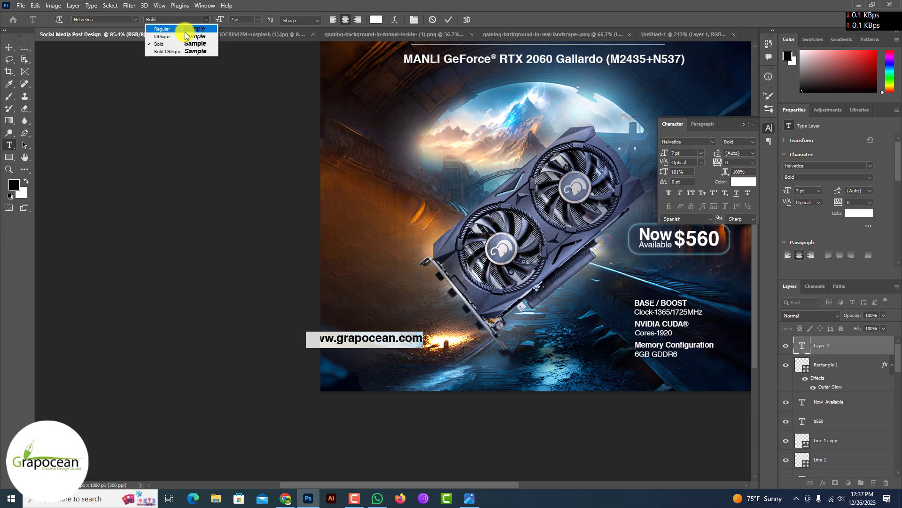
left_click_drag(217, 19, 219, 21)
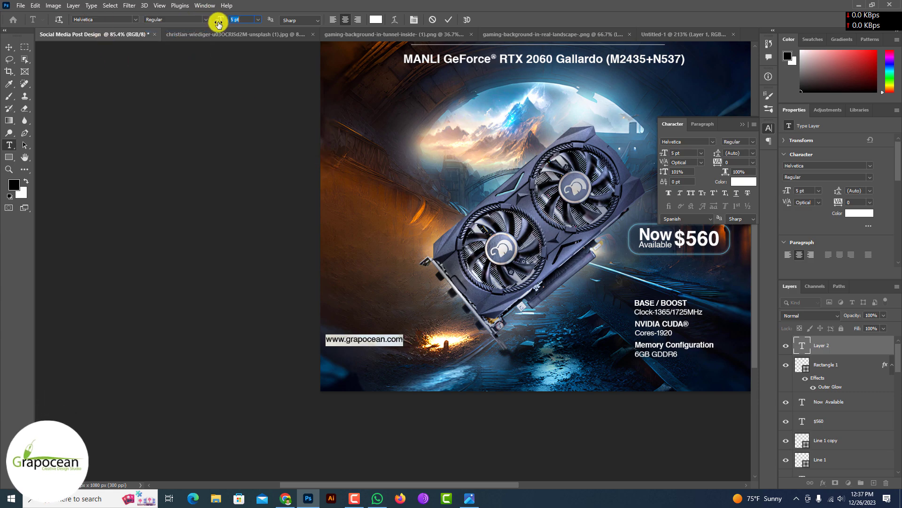
left_click(9, 47)
left_click_drag(381, 343, 401, 374)
key("ctrl+minus")
key("ctrl+minus")
key("ctrl+minus")
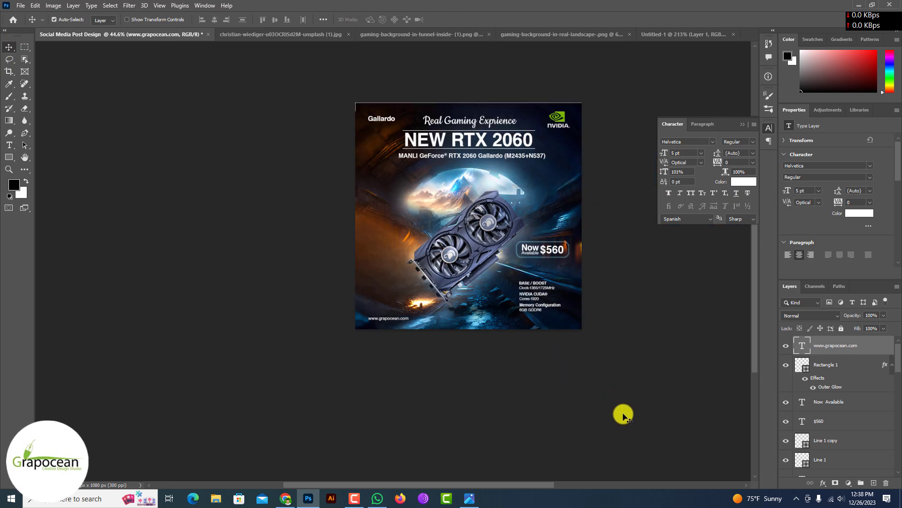
- Break the MANLI GeForce product line before "Gallardo" and move the two-line text up closer to the heading
scroll(532, 106, "up", 3)
scroll(550, 210, "down", 2)
left_click(472, 151)
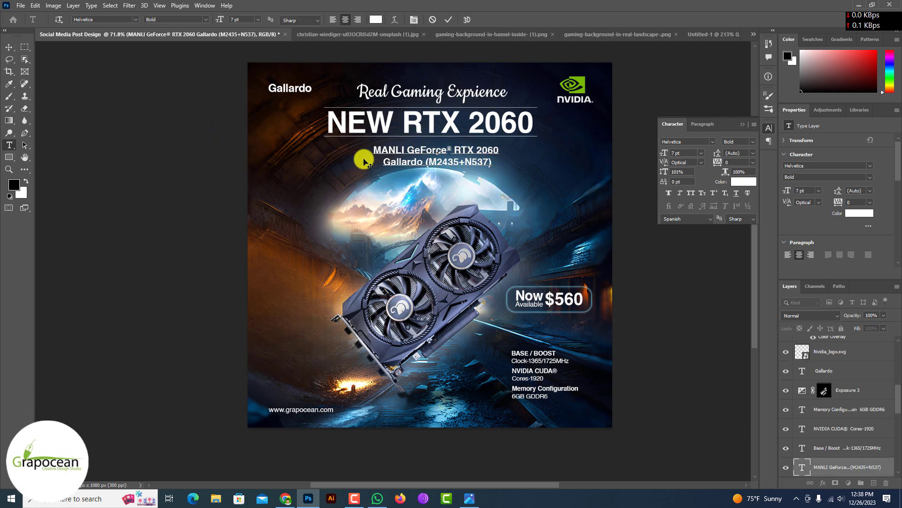
left_click(9, 46)
scroll(447, 189, "up", 3)
left_click_drag(432, 134, 427, 125)
scroll(475, 161, "down", 5)
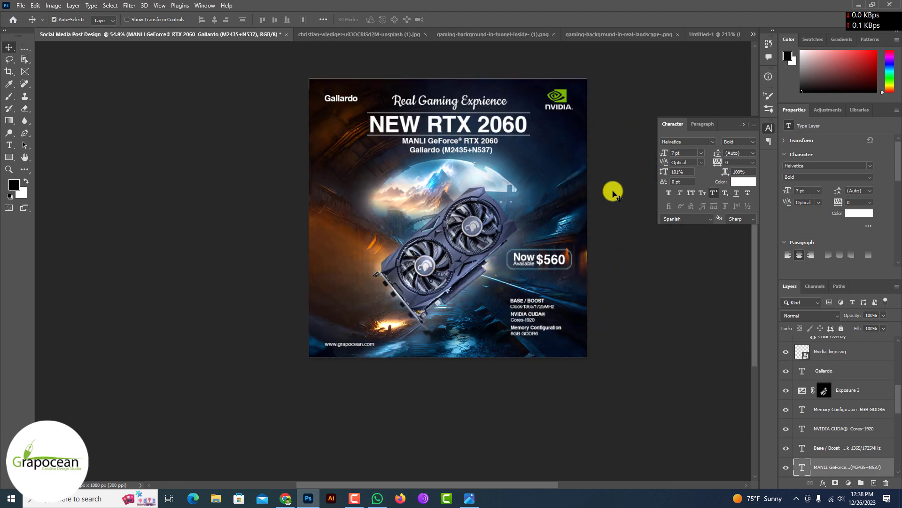
- Scale the "Real Gaming Exprience" tagline down to about 73%
scroll(483, 97, "up", 2)
left_click(484, 89)
key("ctrl+t")
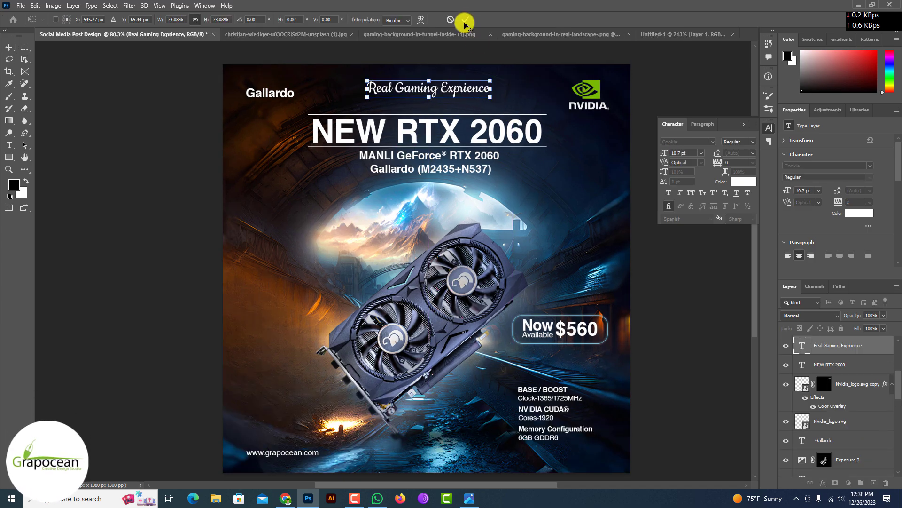
left_click(464, 22)
- Nudge the "NEW RTX 2060" heading and its two lines up together, and move the product name up beneath them
scroll(472, 144, "up", 3)
mouse_move(450, 129)
left_mouse_down()
mouse_move(443, 121)
mouse_move(446, 128)
left_mouse_up()
scroll(841, 371, "up", 3)
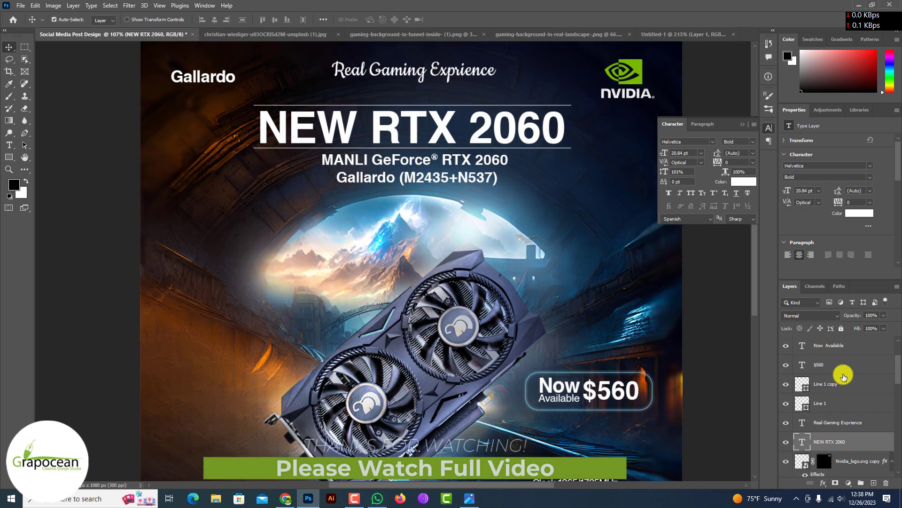
left_click(841, 391, "ctrl")
key("Up")
key("Up")
key("Up")
key("Up")
key("Up")
key("Up")
key("Up")
key("Up")
key("Up")
key("Up")
key("Up")
key("Up")
key("Up")
key("Up")
key("Up")
key("Up")
key("Up")
key("Up")
key("Up")
key("Up")
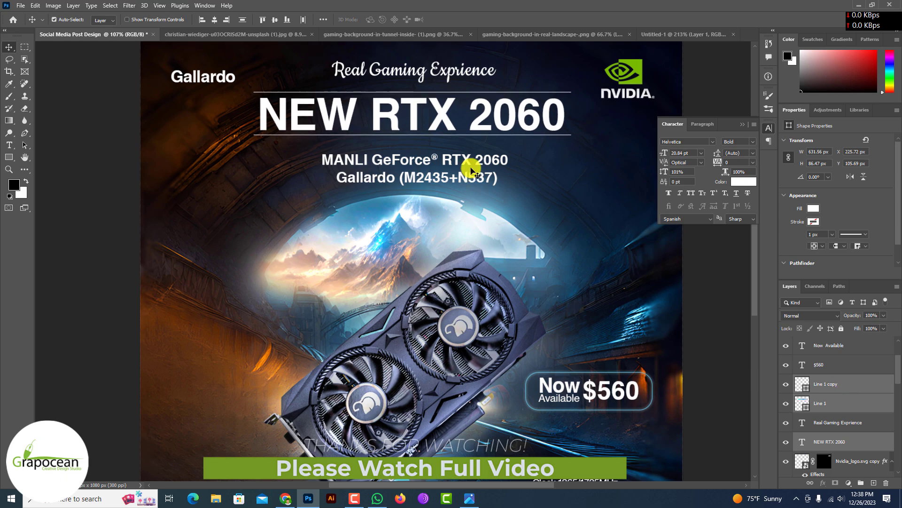
left_click_drag(478, 170, 479, 163)
scroll(480, 163, "down", 5)
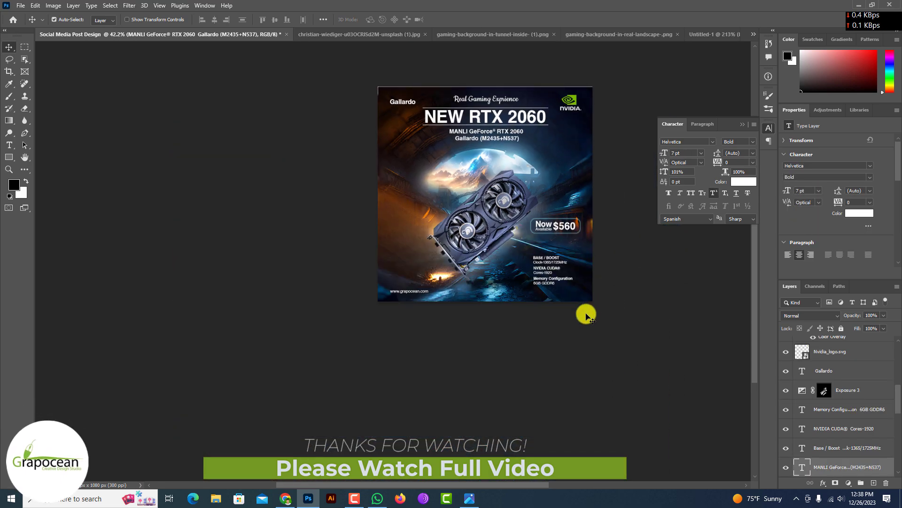
- Move the web address up slightly and shift the three specification texts down together
left_click_drag(407, 291, 409, 287)
left_click_drag(556, 280, 556, 289)
scroll(836, 409, "down", 3)
key("ctrl+z")
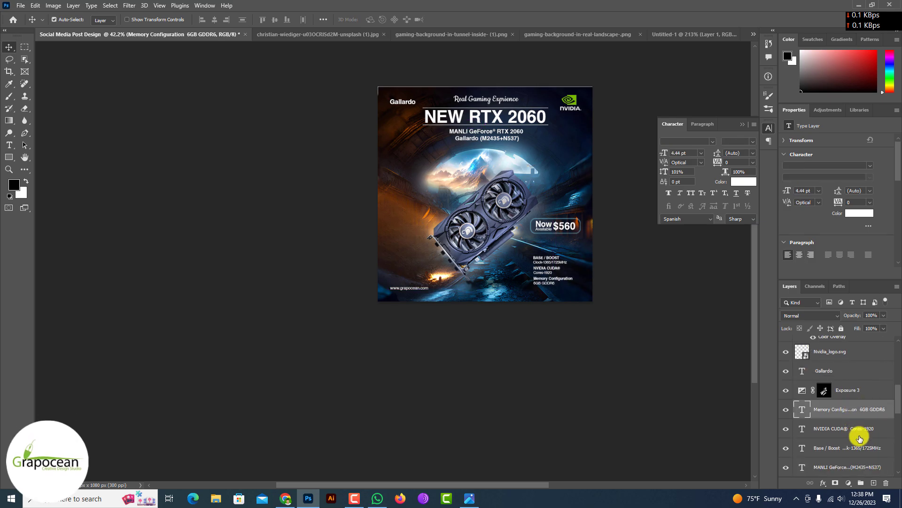
left_click(861, 433, "ctrl")
left_click(862, 450, "ctrl")
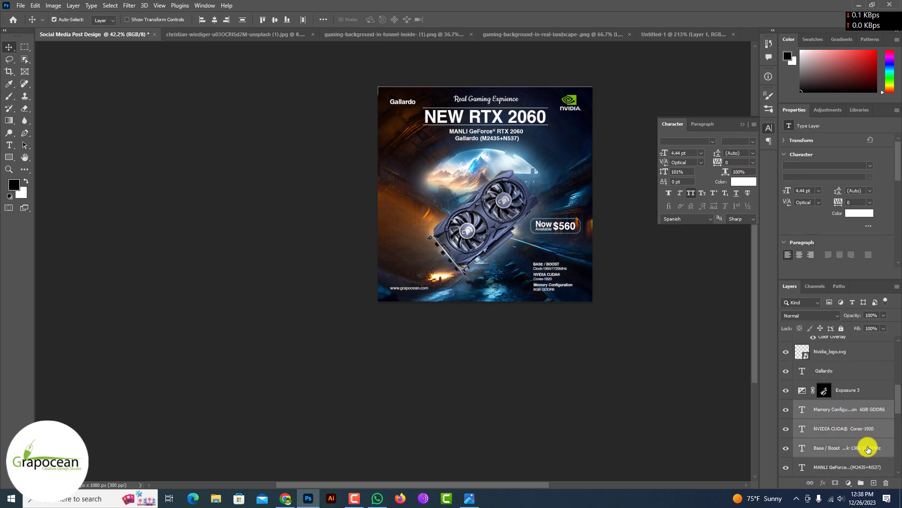
- Select the price frame, "Now Available", "$560" and the two heading lines, and nudge them down together
scroll(544, 284, "up", 2)
left_click(578, 198)
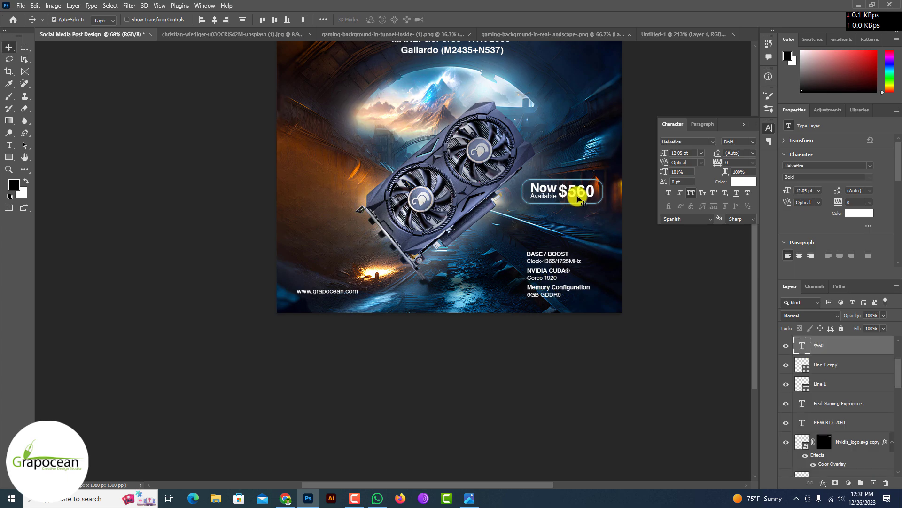
scroll(854, 393, "up", 2)
left_click(835, 419, "shift")
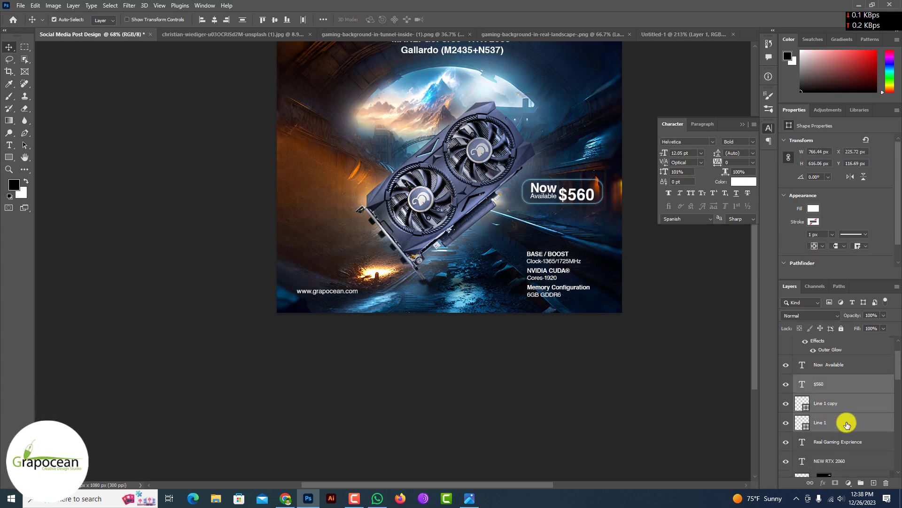
scroll(858, 428, "up", 1)
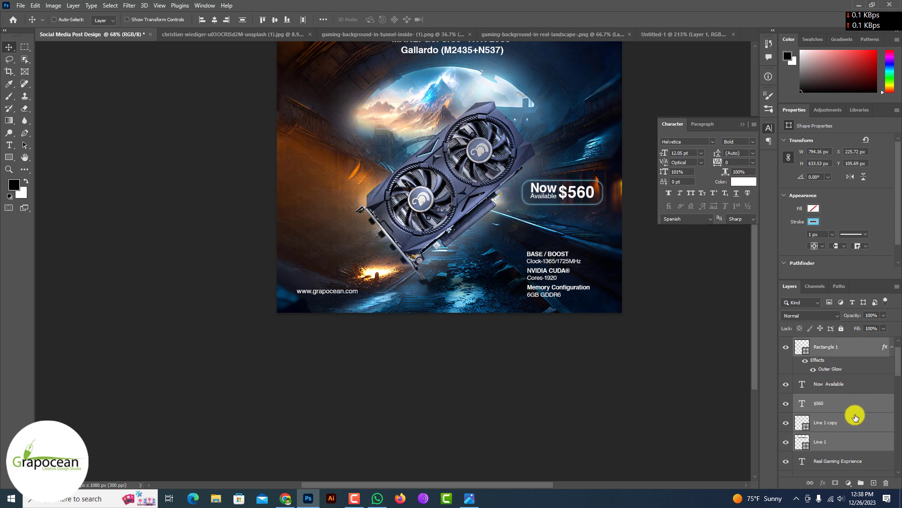
left_click(857, 384, "ctrl")
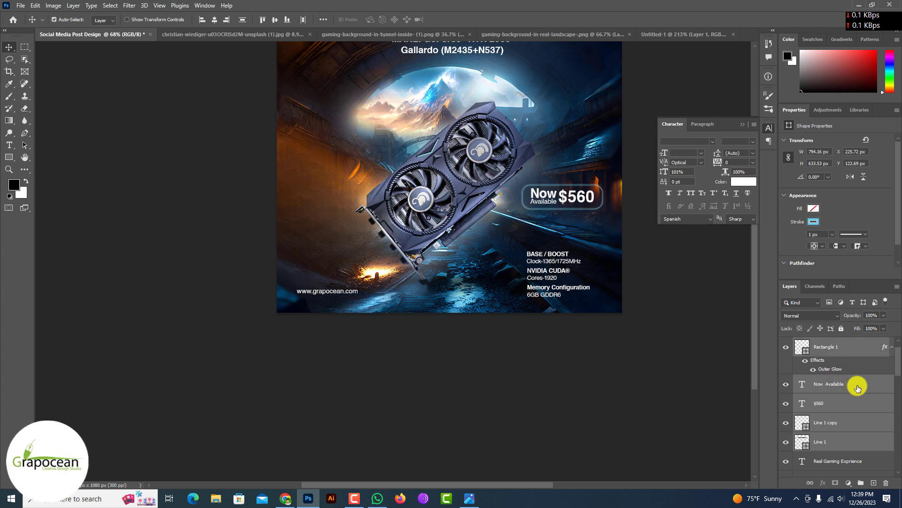
left_click(621, 352, "ctrl")
scroll(594, 315, "down", 6)
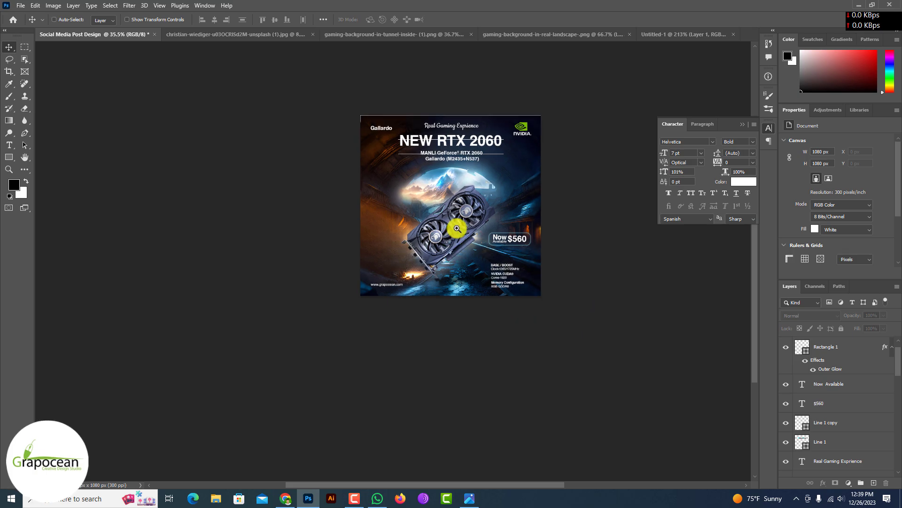
- Select the price frame, "Now Available" and "$560" together and nudge them down to sit closer above the specification texts
scroll(460, 227, "up", 3)
left_click(539, 237, "ctrl")
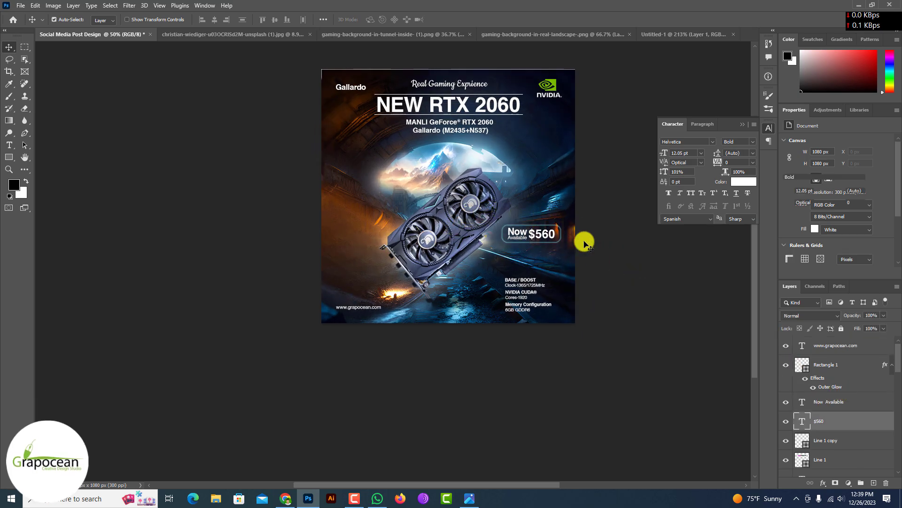
left_click(848, 369, "ctrl")
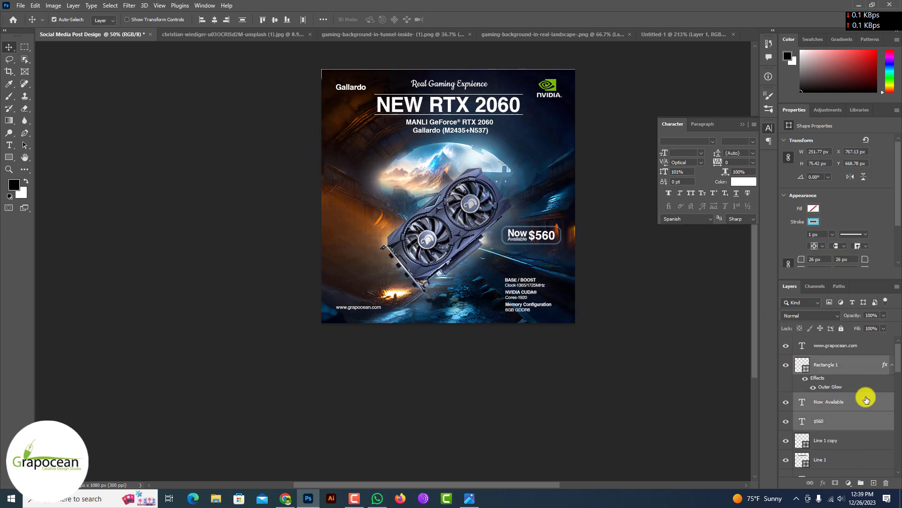
key("shift+Down")
key("shift+Down")
key("shift+Down")
key("shift+Down")
key("shift+Down")
key("shift+Down")
key("shift+Down")
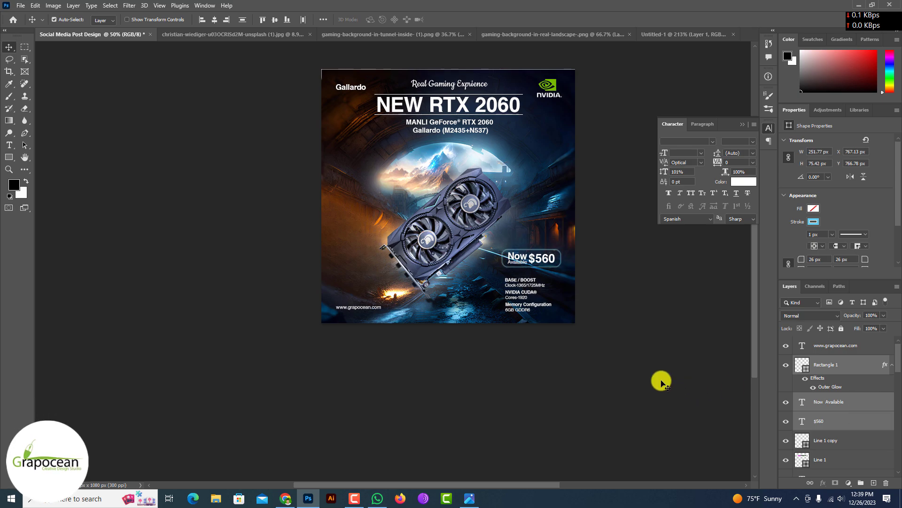
key("shift+Up")
key("shift+Up")
key("shift+Up")
key("shift+Up")
left_click(644, 386)
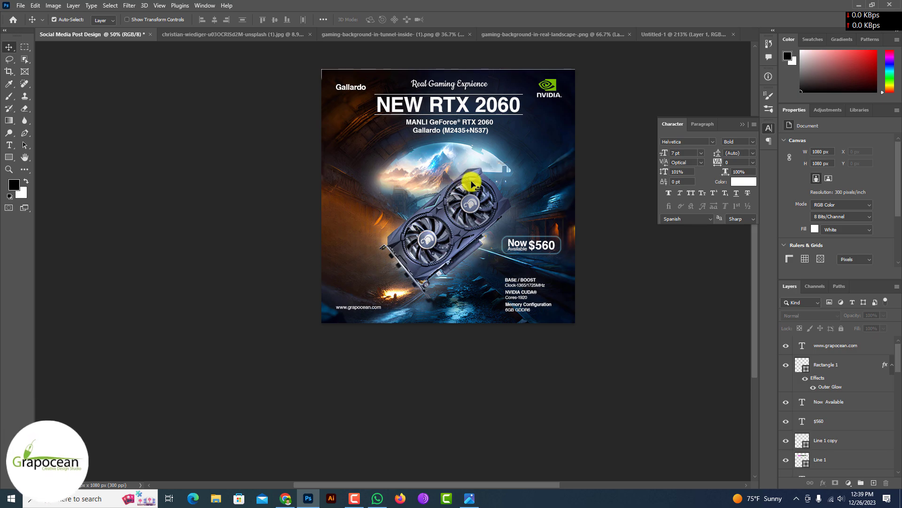
scroll(457, 98, "up", 1)
scroll(642, 277, "up", 1)
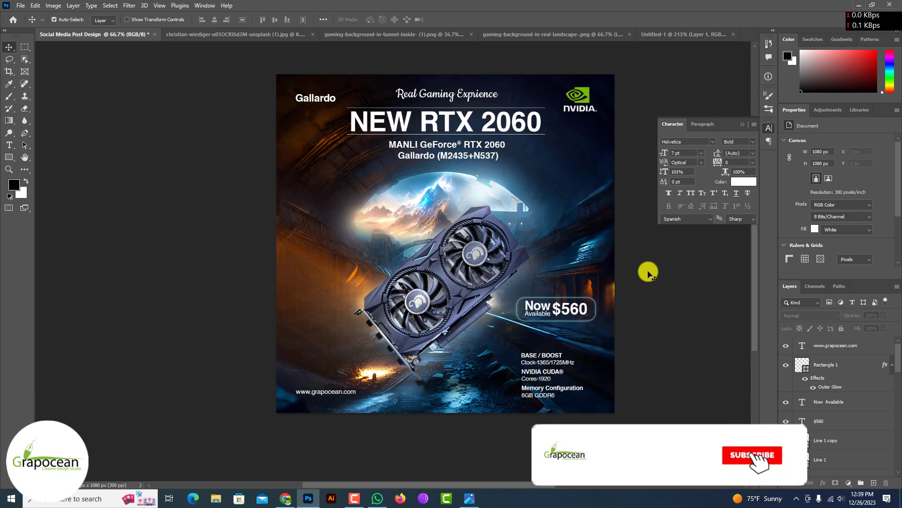
scroll(834, 423, "down", 3)
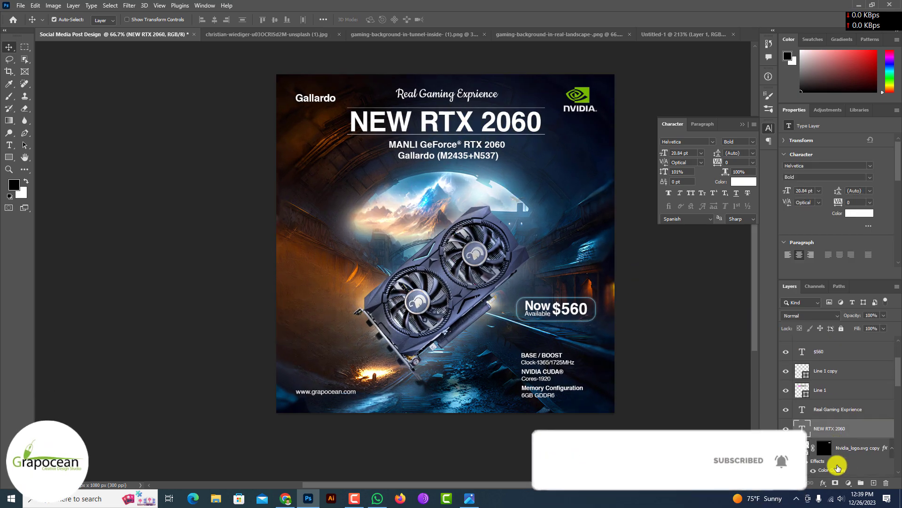
left_click(837, 409)
left_click(875, 435, "shift")
scroll(874, 433, "up", 2)
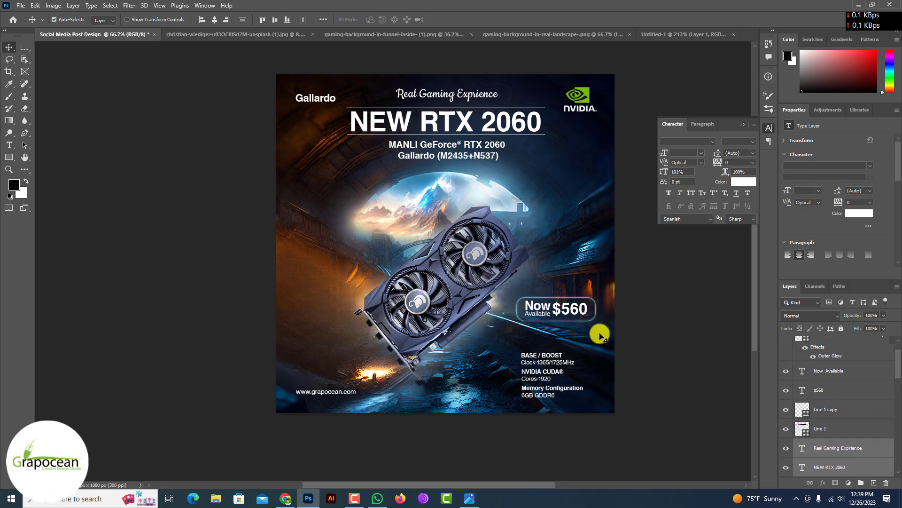
scroll(595, 301, "up", 3)
scroll(614, 359, "down", 4)
scroll(555, 254, "down", 1)
scroll(494, 151, "up", 3)
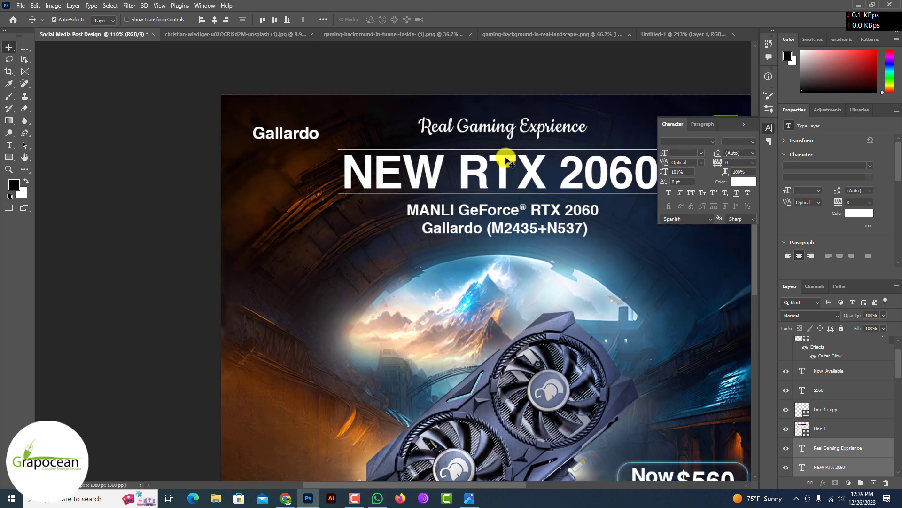
- Recolour "2060" in the main heading to the bright green sampled from the NVIDIA logo
scroll(479, 210, "down", 3)
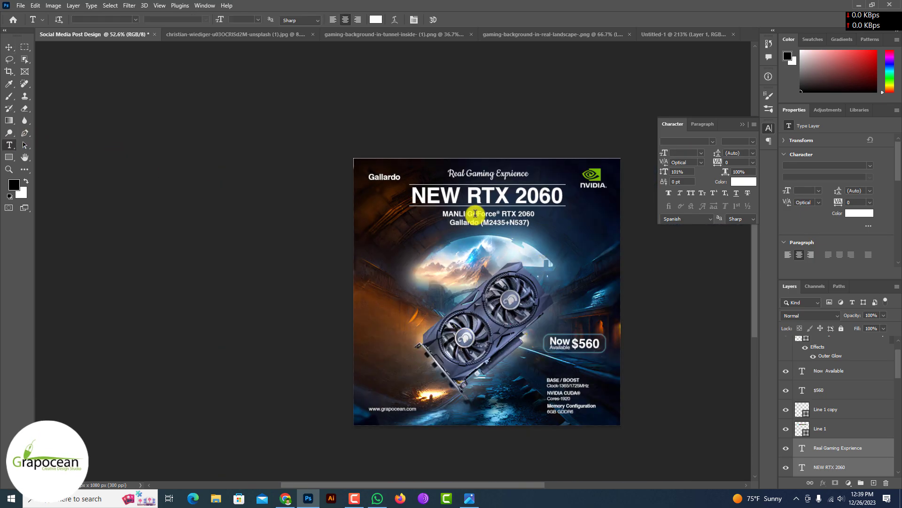
scroll(478, 213, "up", 2)
left_click_drag(521, 192, 580, 192)
left_click(377, 20)
left_click(620, 161)
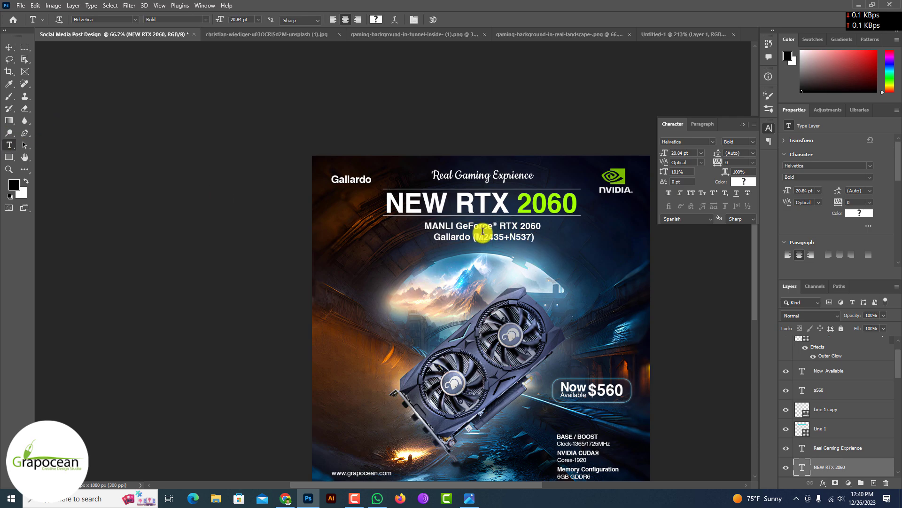
- Recolour the "Gallardo (M2435+N537)" line of the product name to the same bright green as "2060"
triple_click(442, 238)
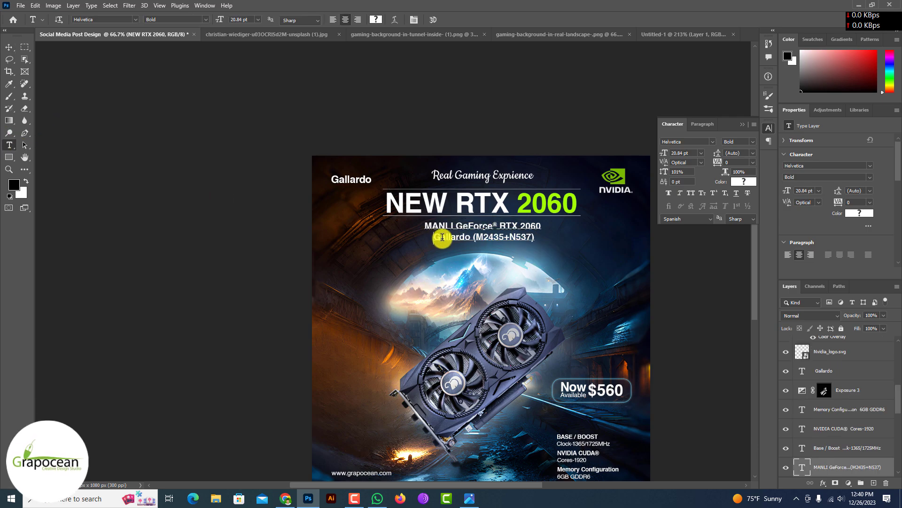
left_click(377, 19)
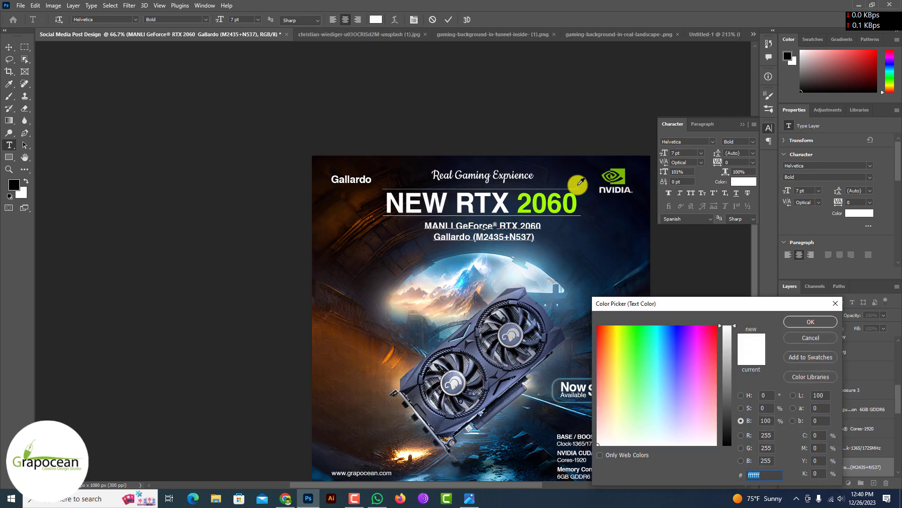
left_click(835, 303)
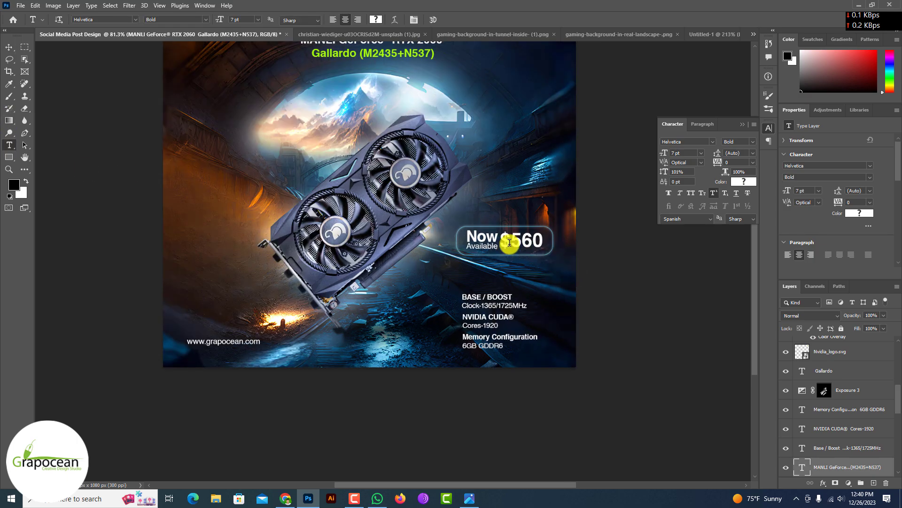
- Recolour the "$560" price text to the same bright green
double_click(528, 236)
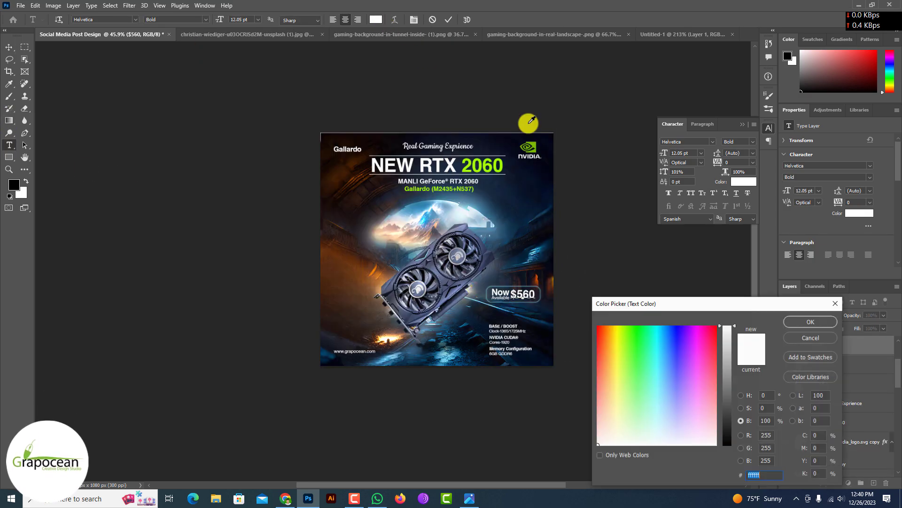
left_click(810, 321)
left_click(9, 48)
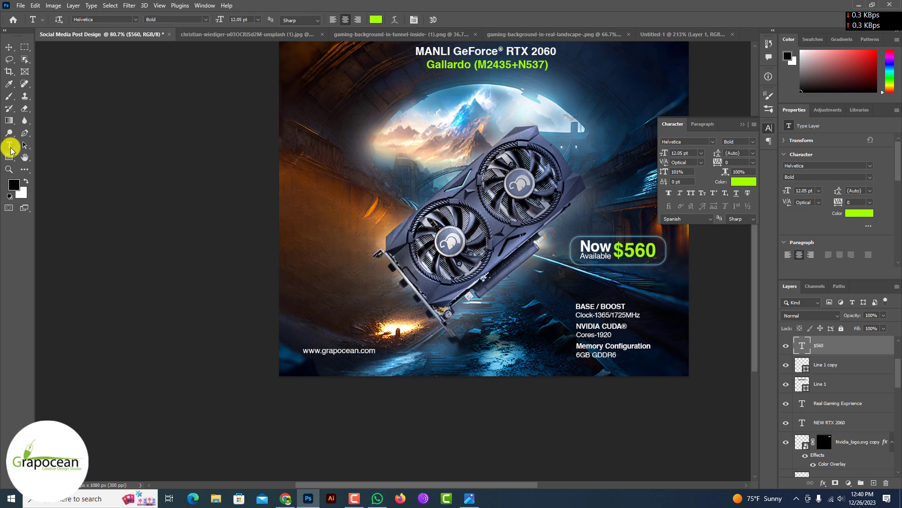
left_click(373, 353)
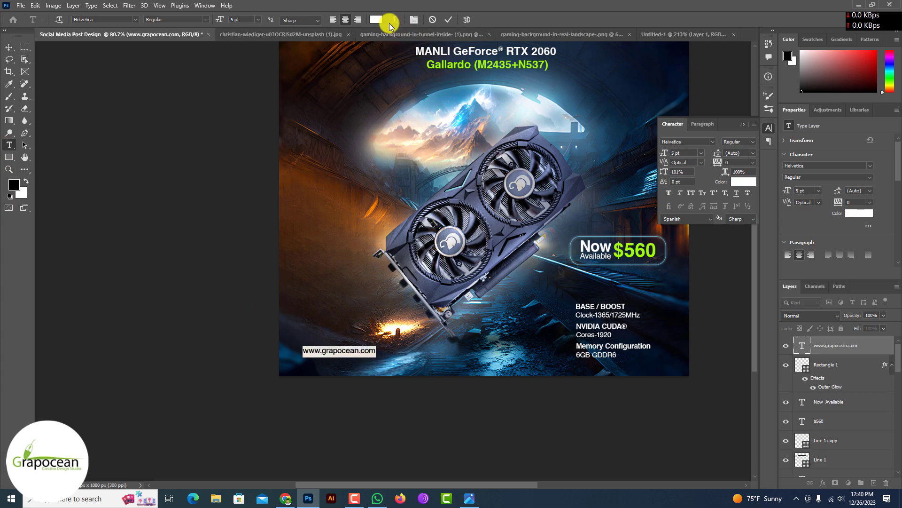
left_click(376, 19)
left_click_drag(605, 90, 586, 131)
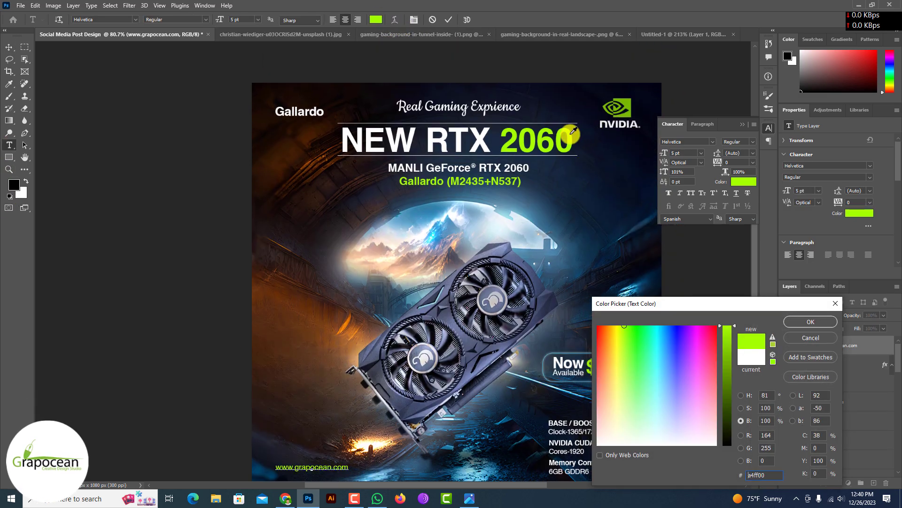
left_click(810, 322)
left_click(9, 48)
scroll(357, 247, "down", 5)
scroll(484, 337, "up", 1)
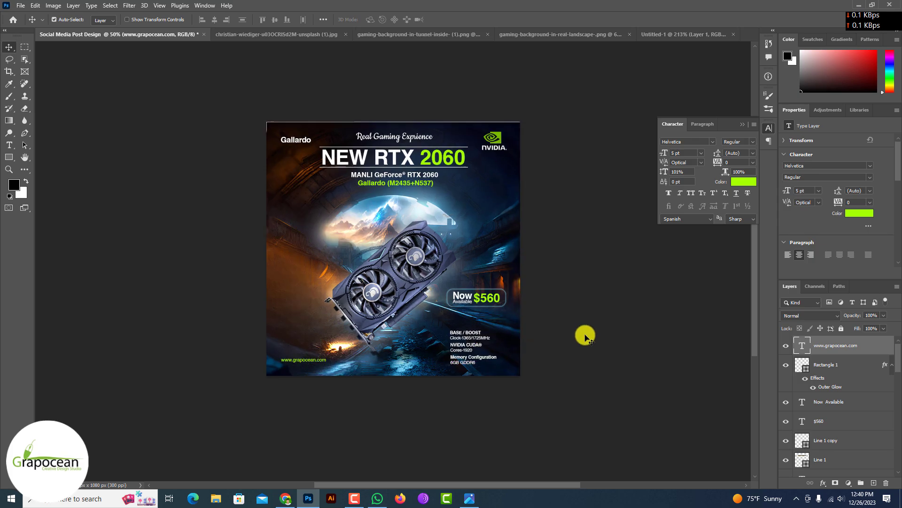
left_click(585, 336)
- Replace the space before "2060" in the heading with a hyphen so it reads "NEW RTX-2060"
left_click(11, 146)
scroll(413, 155, "up", 1)
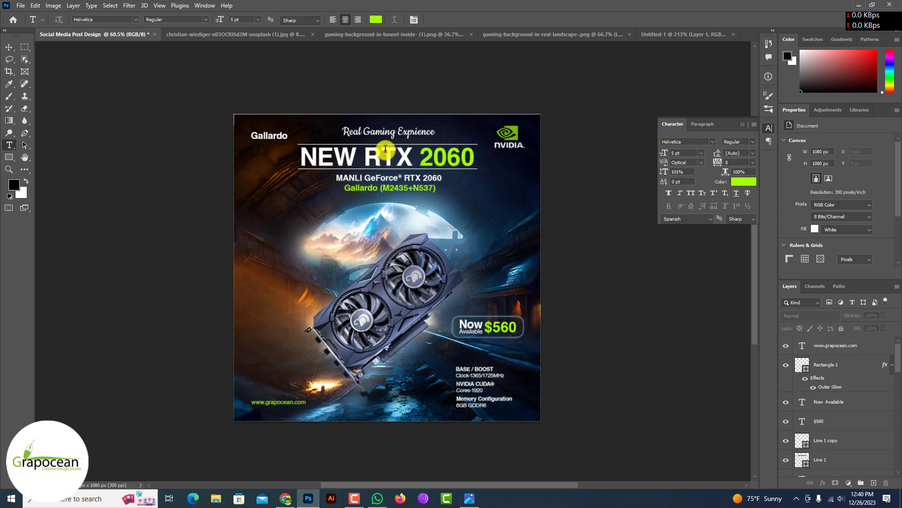
left_click(420, 149)
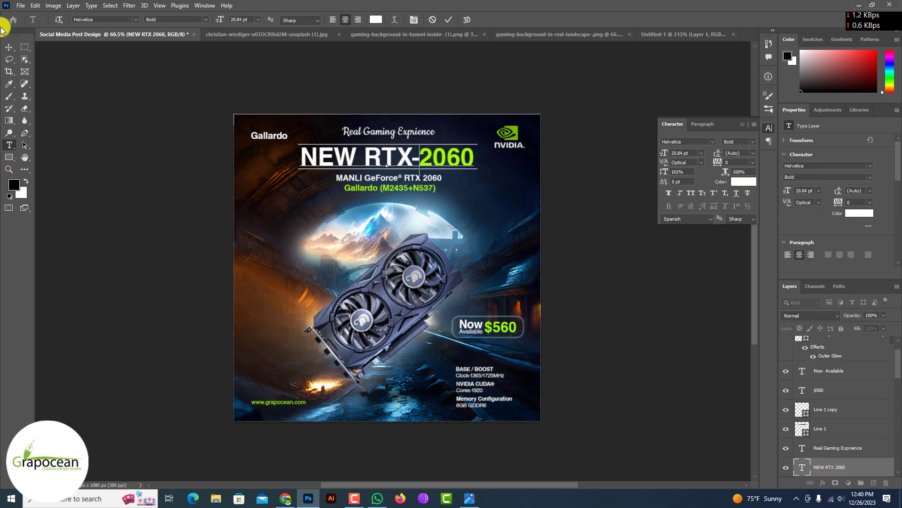
left_click(9, 47)
- Move the two-line product name below the heading down slightly
scroll(435, 185, "down", 2)
scroll(435, 202, "up", 5)
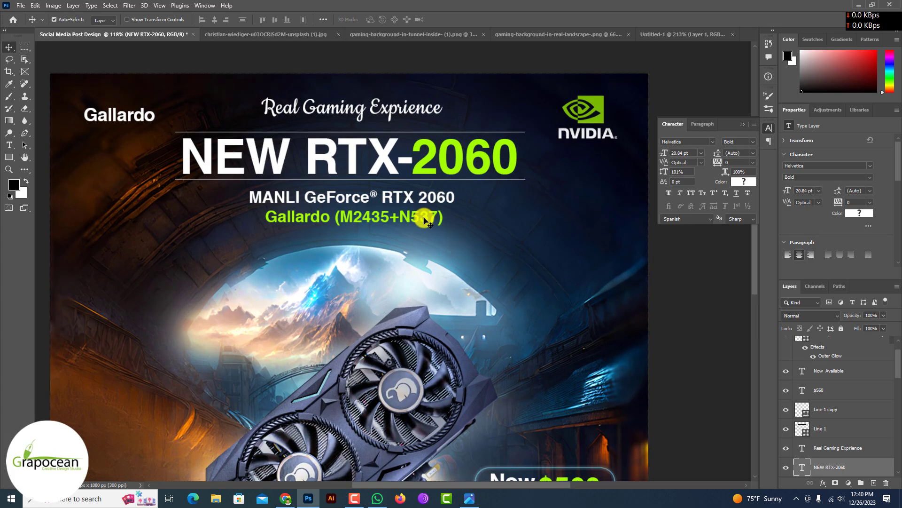
left_click_drag(424, 220, 424, 225)
scroll(437, 216, "down", 7)
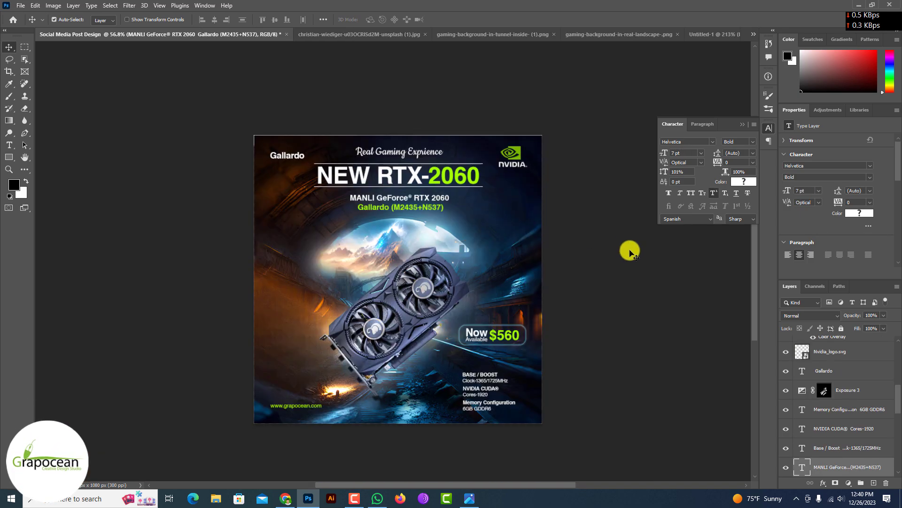
scroll(866, 458, "down", 2)
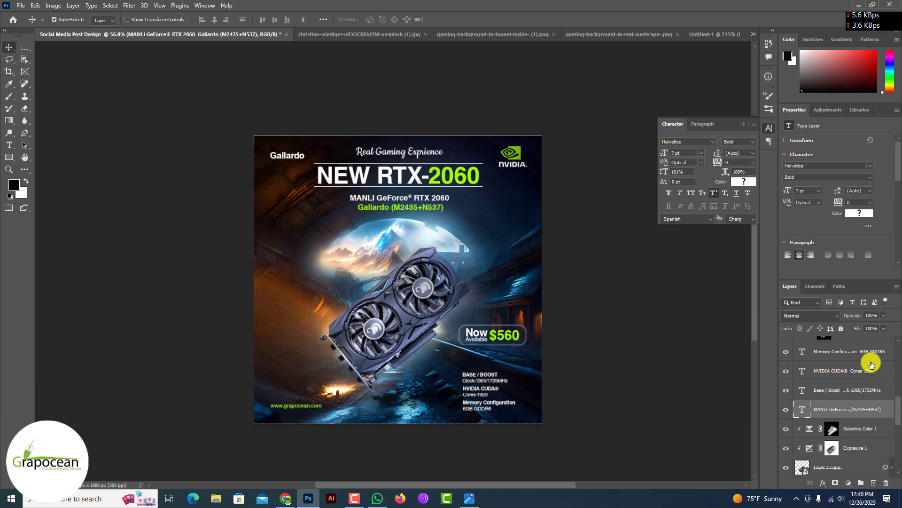
scroll(865, 416, "down", 2)
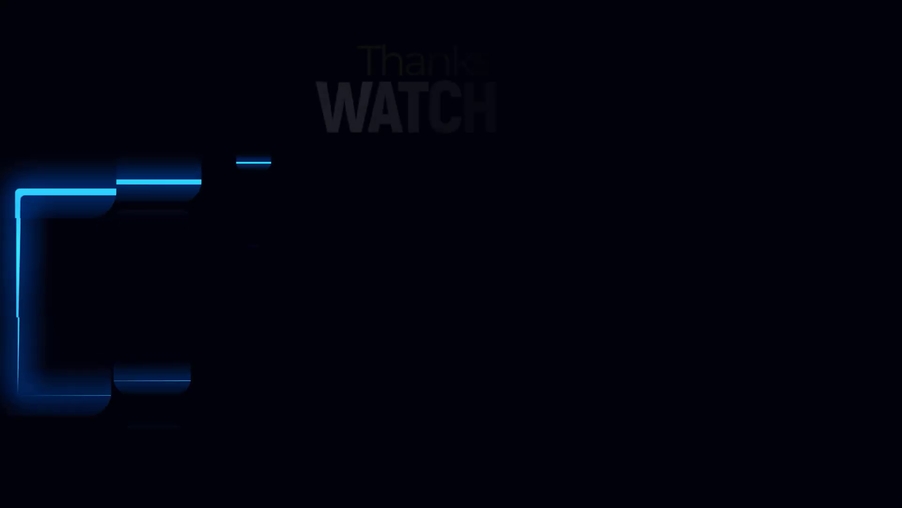